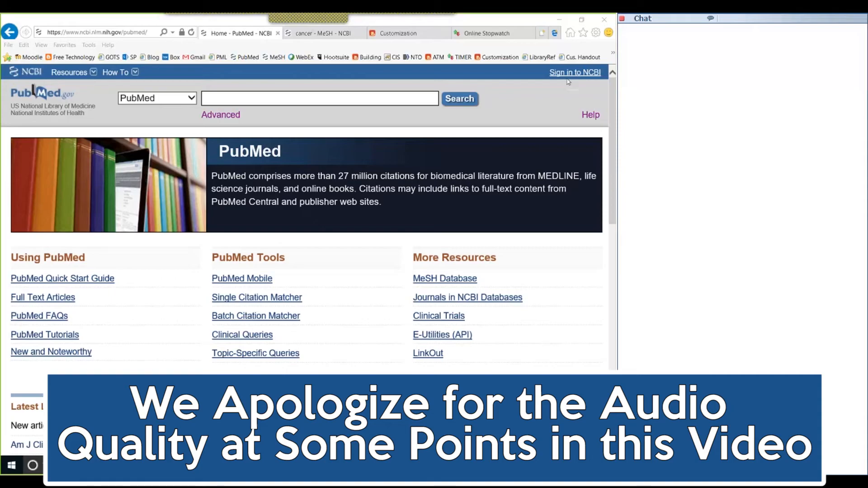
Open the NCBI sign-in page and show the additional third-party sign-in options.
click(562, 74)
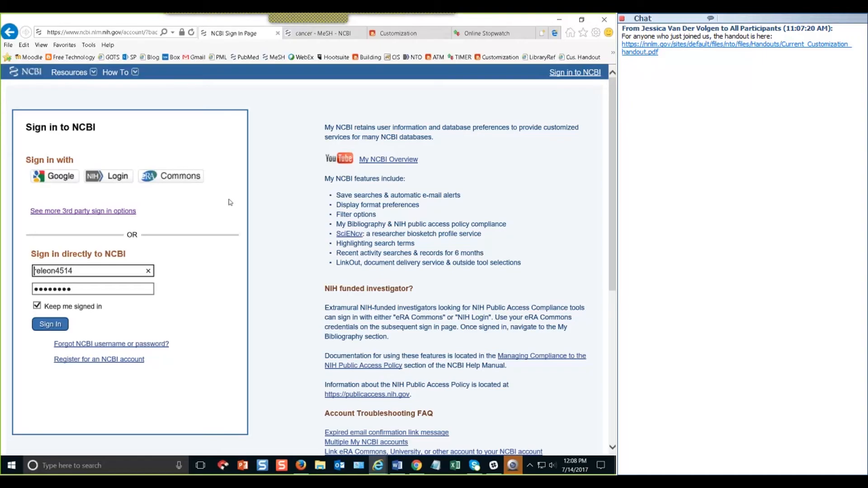
scroll(229, 199, down, 2)
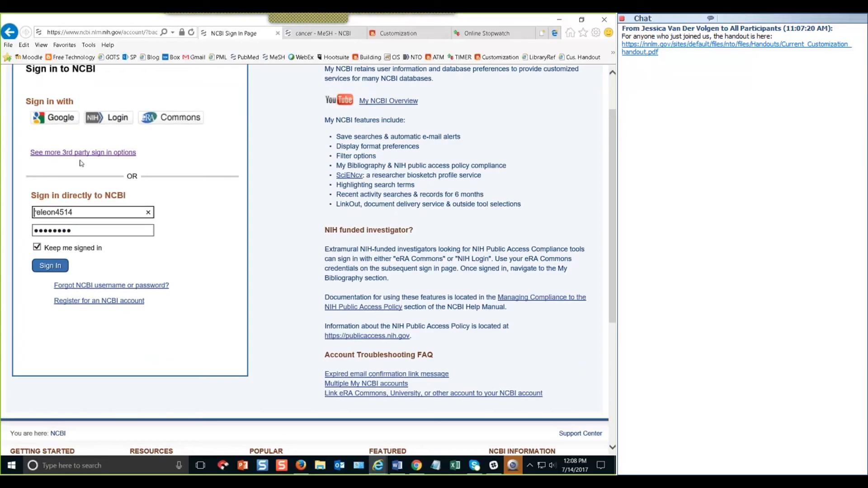
click(109, 153)
Look through the list of partner organizations that can be used for third-party sign-in, down to the University entries.
drag(196, 206, 197, 212)
click(196, 286)
click(195, 285)
click(195, 286)
click(195, 286)
click(196, 285)
click(196, 285)
click(195, 285)
click(195, 285)
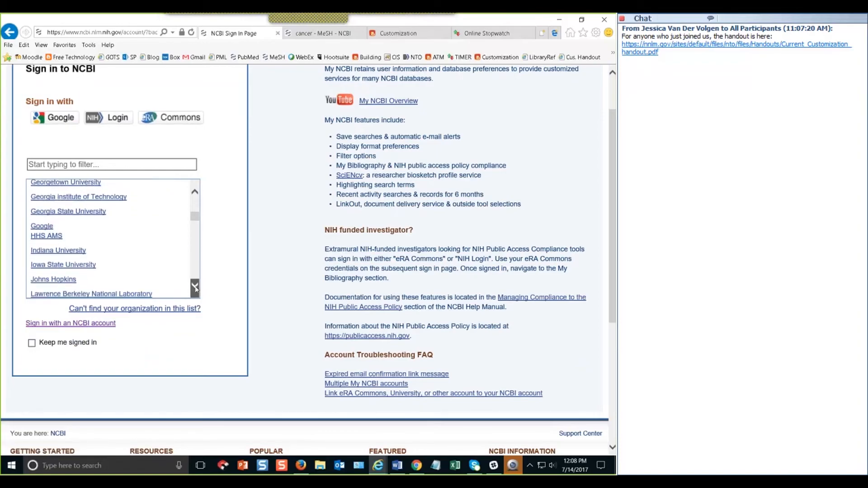
click(195, 286)
click(196, 285)
click(195, 285)
click(196, 287)
click(195, 288)
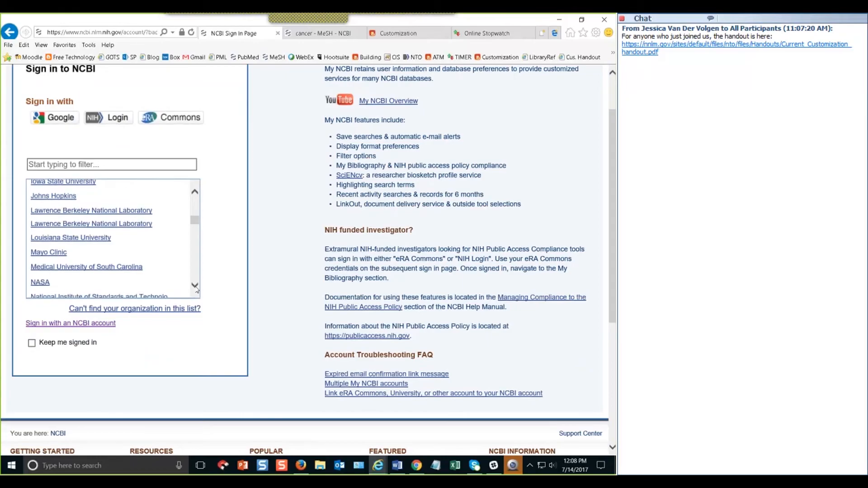
click(196, 287)
click(196, 287)
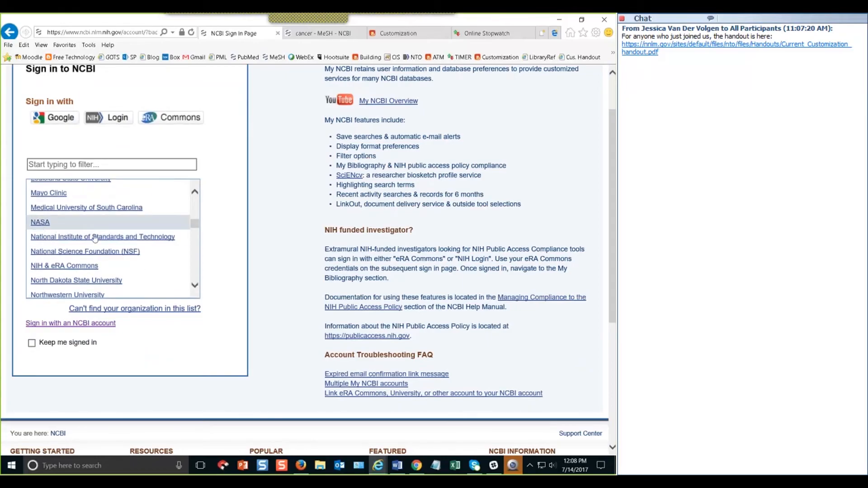
click(195, 287)
click(194, 286)
click(193, 288)
click(194, 288)
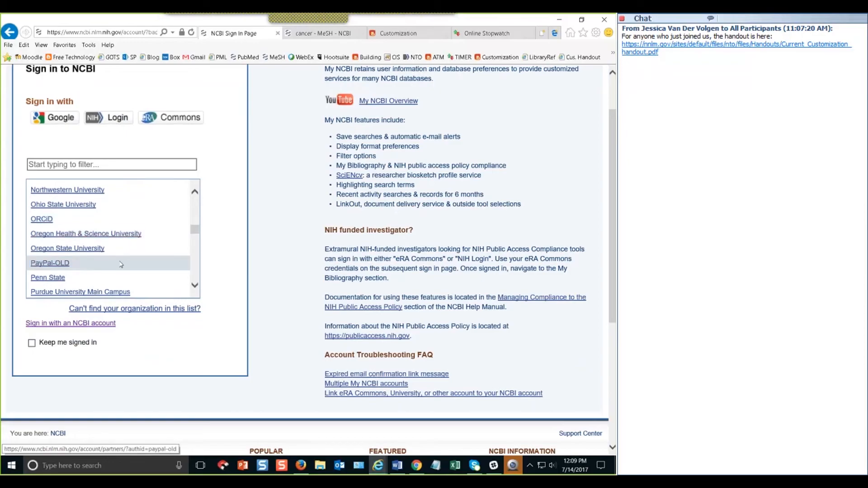
drag(195, 229, 199, 256)
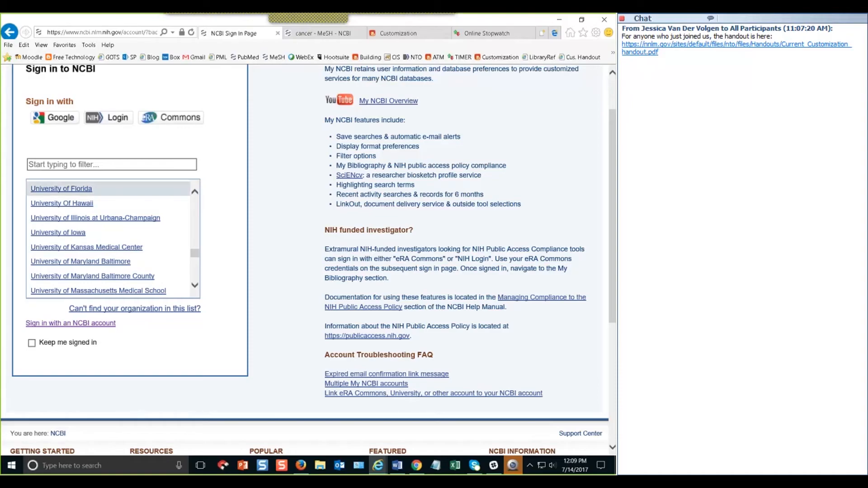
drag(194, 254, 194, 273)
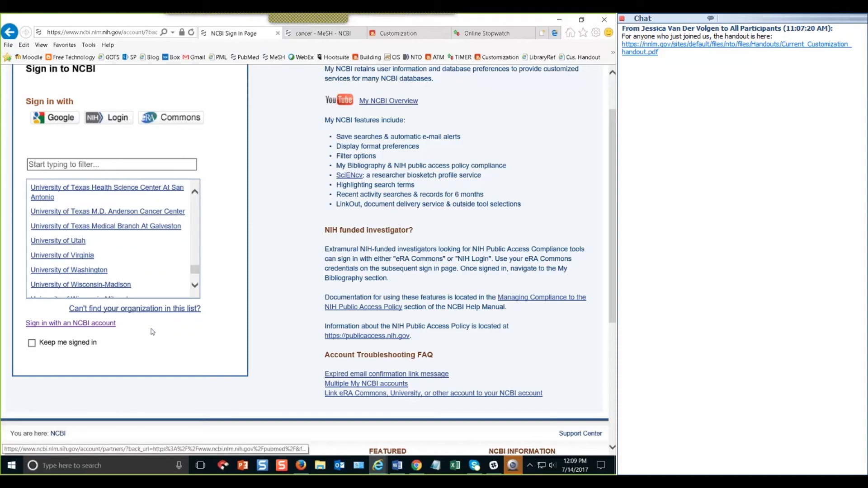
Read the help note about what to do when an organization is missing from the sign-in list.
mouse_move(156, 310)
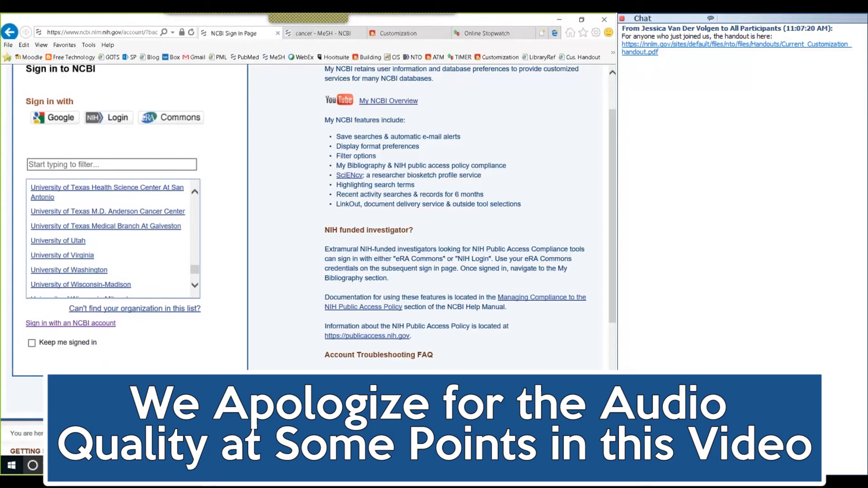
mouse_move(196, 311)
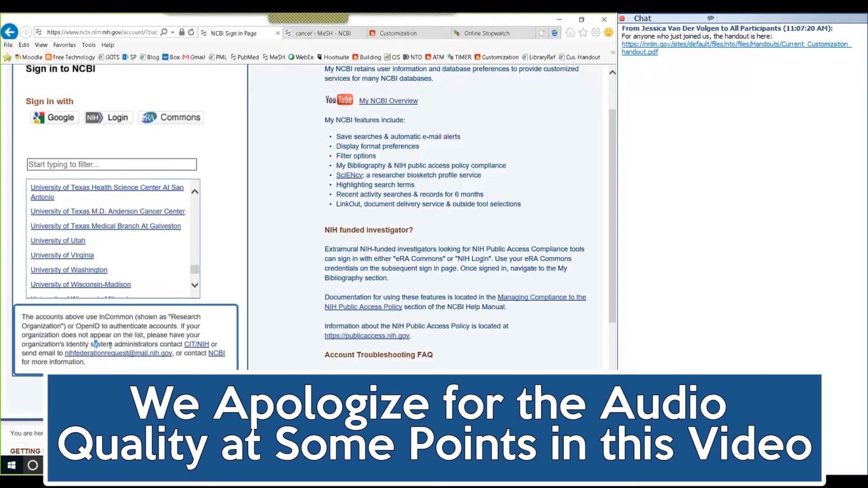
drag(90, 344, 159, 344)
click(151, 333)
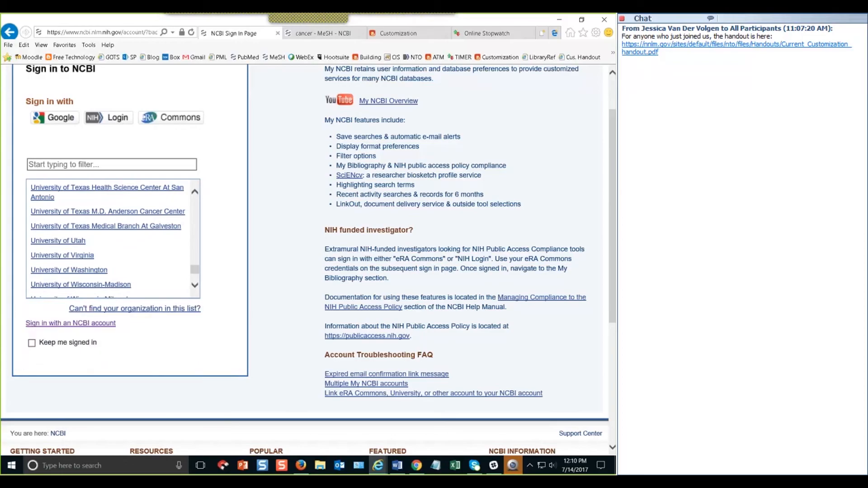
Return to the direct NCBI account sign-in, sign in with the saved credentials, and open the My NCBI page.
click(59, 326)
click(49, 264)
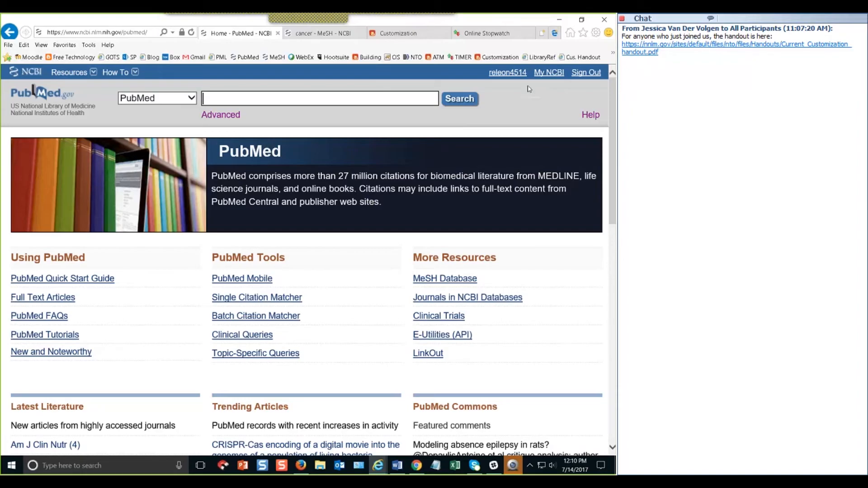
click(549, 73)
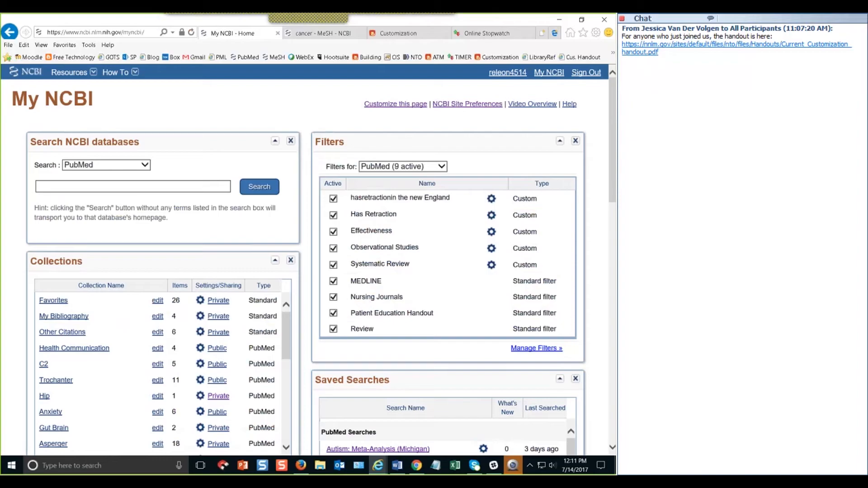
Move the Search NCBI databases section down the page and return it to the top of its column.
drag(613, 115, 613, 117)
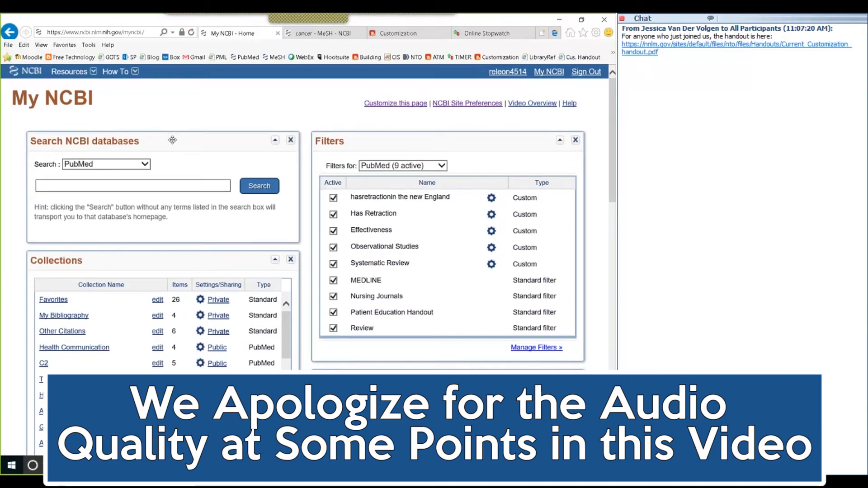
mouse_move(184, 139)
mouse_down()
mouse_move(451, 137)
mouse_move(168, 144)
mouse_up()
drag(169, 381, 171, 135)
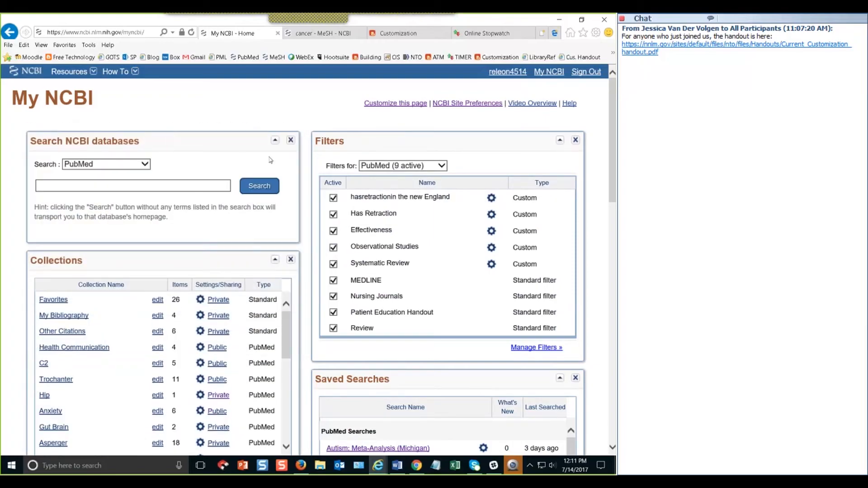
Collapse the Search NCBI databases and Collections sections and expand them again.
click(275, 141)
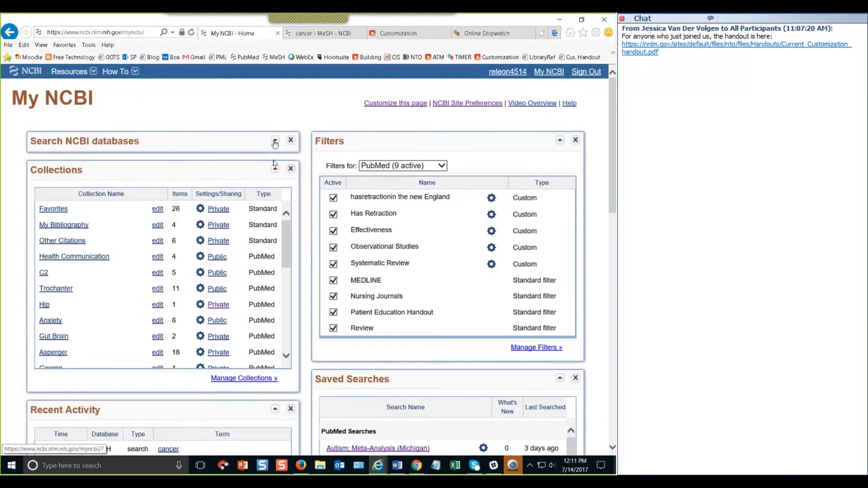
click(275, 169)
click(275, 171)
click(275, 140)
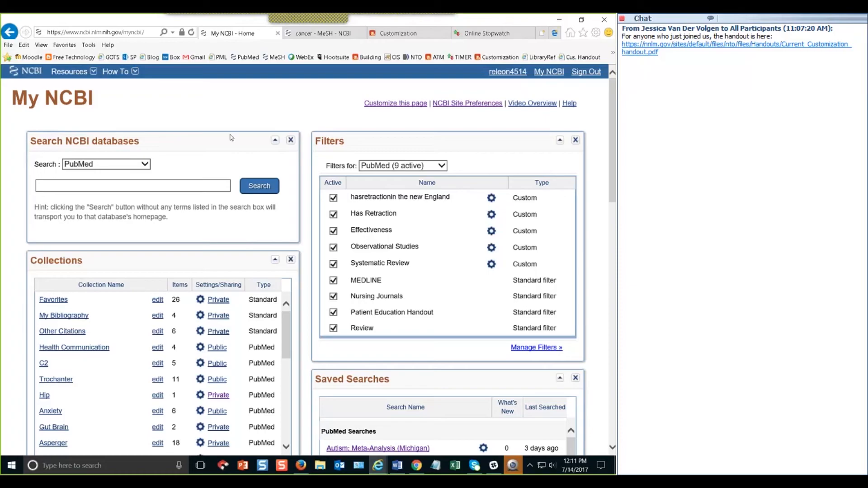
Look through the databases available in the Search NCBI databases section, keeping PubMed selected.
click(129, 185)
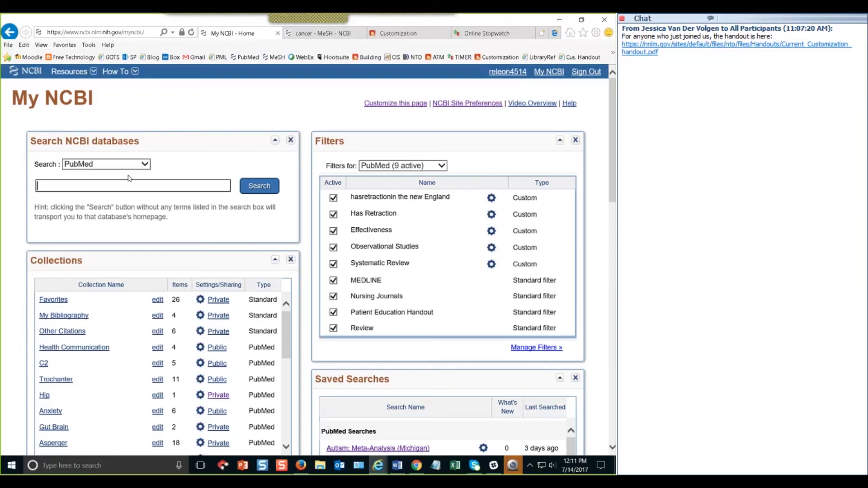
click(148, 165)
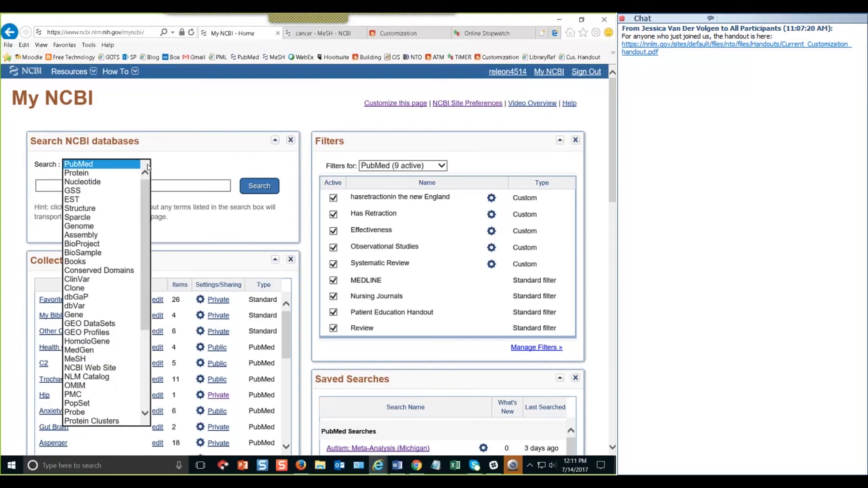
mouse_move(147, 196)
mouse_down()
mouse_move(148, 240)
mouse_move(153, 191)
mouse_up()
click(162, 182)
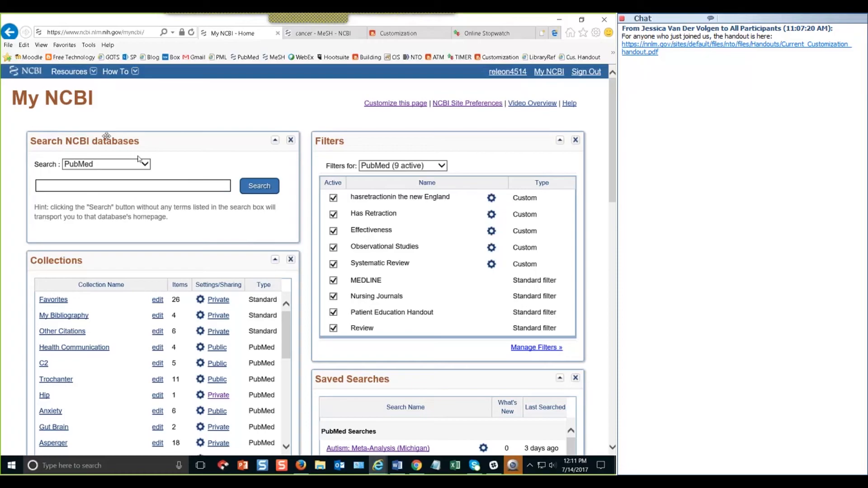
Review the Collections, Recent Activity, Filters, Saved Searches and SciENcv sections of the My NCBI page.
scroll(105, 146, down, 3)
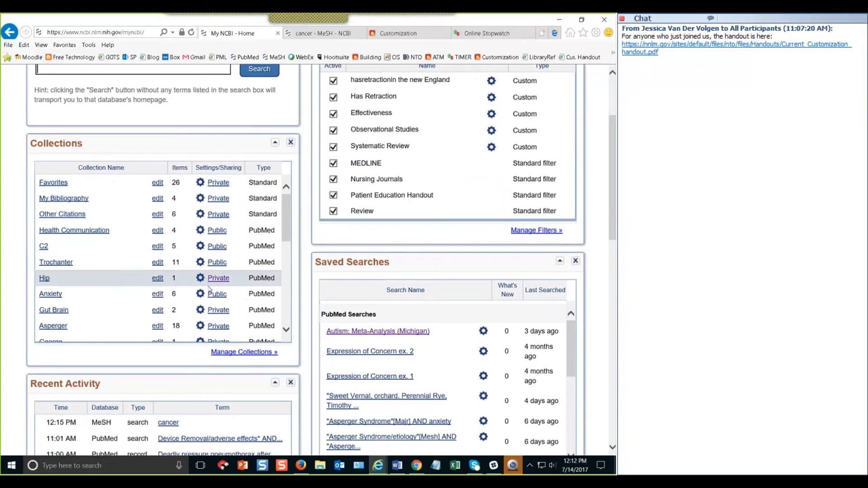
scroll(300, 218, down, 4)
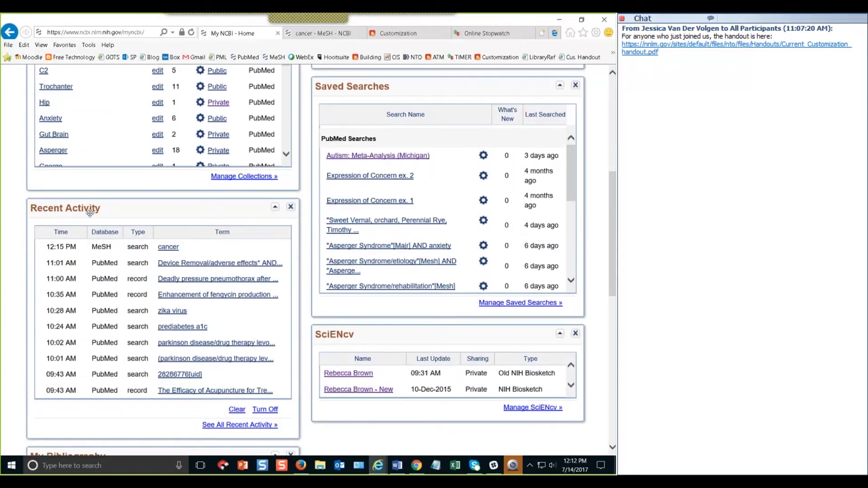
scroll(167, 252, up, 7)
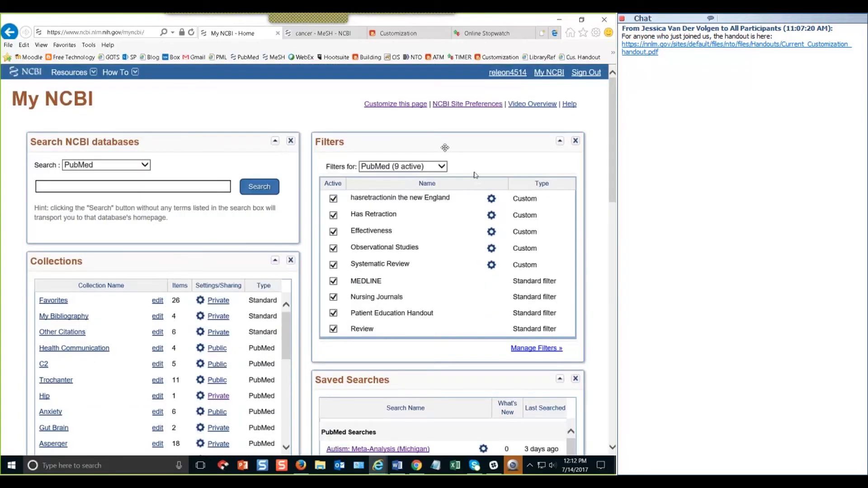
scroll(475, 181, down, 6)
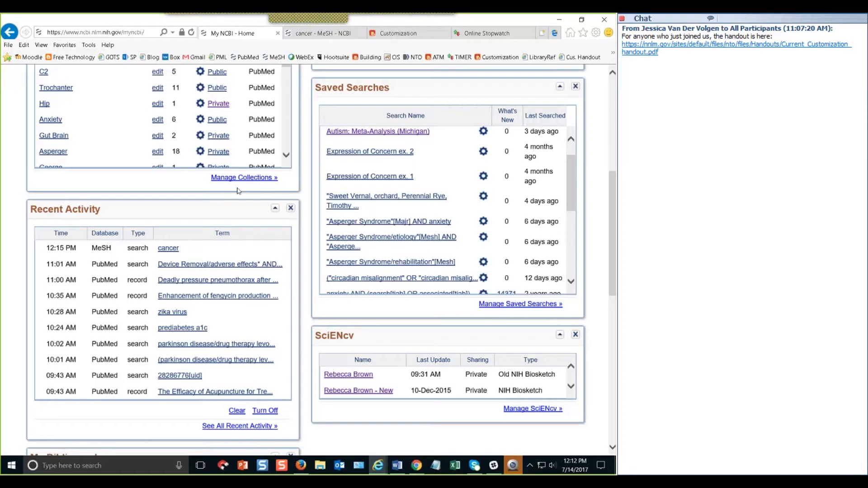
scroll(450, 336, down, 2)
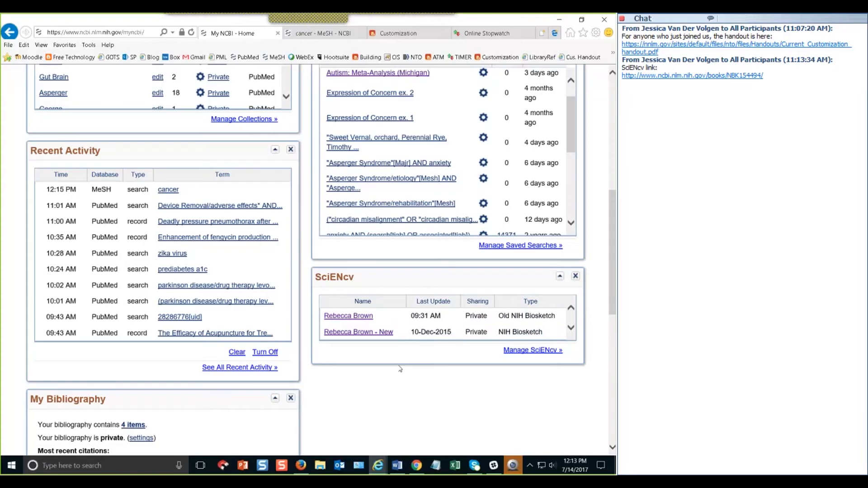
scroll(400, 369, up, 8)
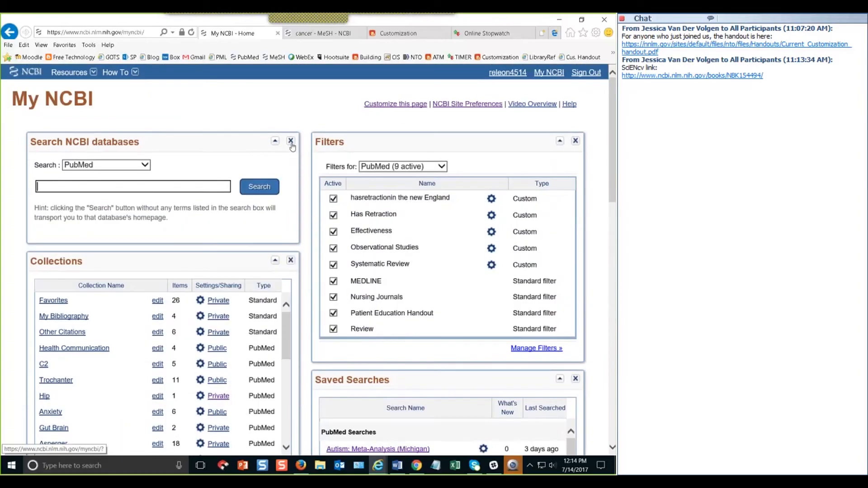
Remove the Search NCBI databases section from the My NCBI page and restore it by enabling NCBI Search in the page customization.
click(290, 141)
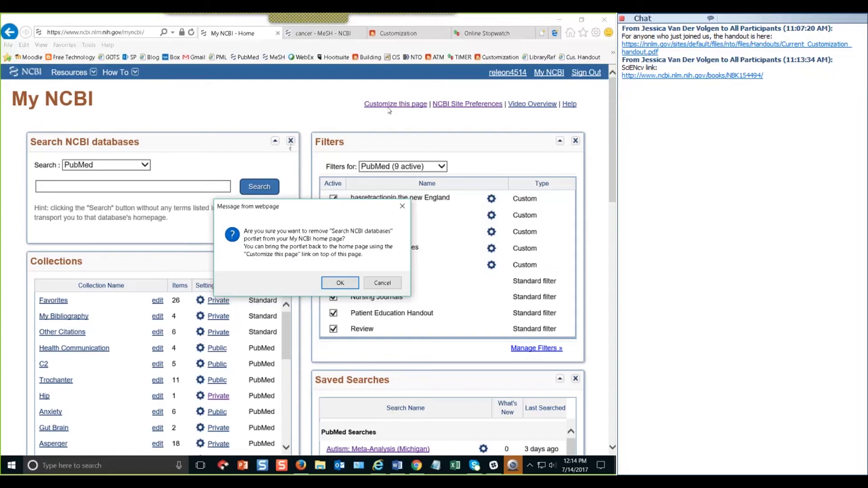
click(340, 283)
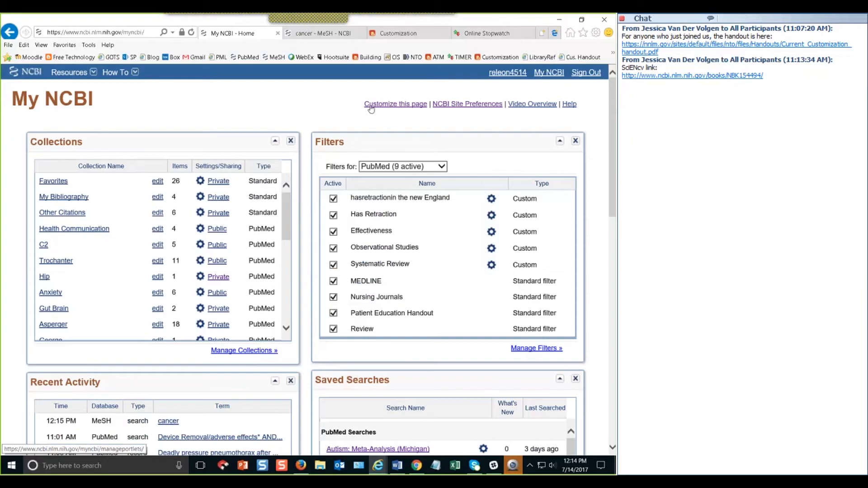
click(396, 108)
scroll(351, 192, down, 4)
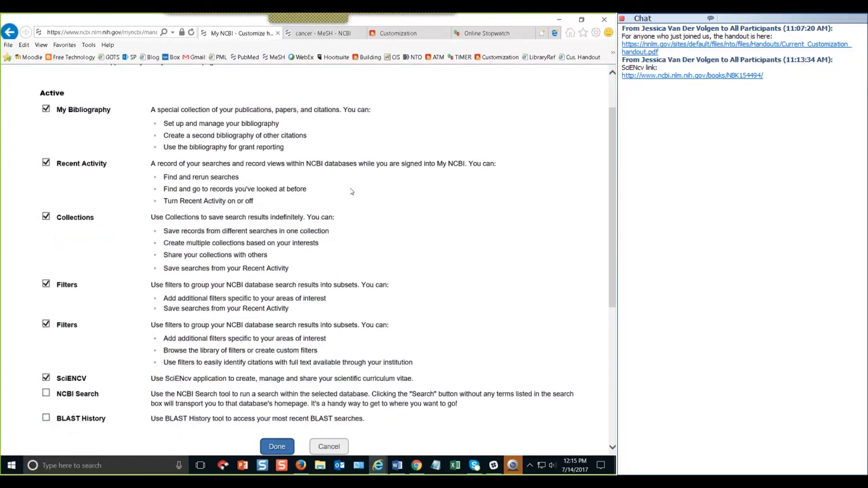
click(45, 276)
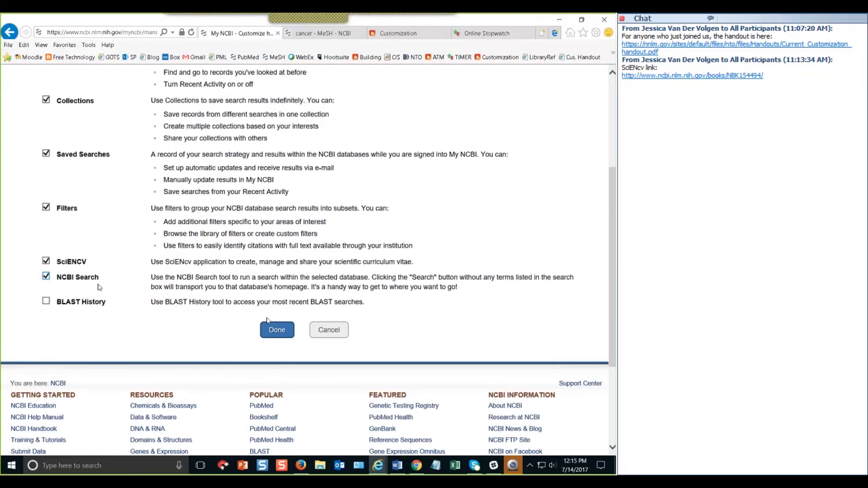
click(286, 330)
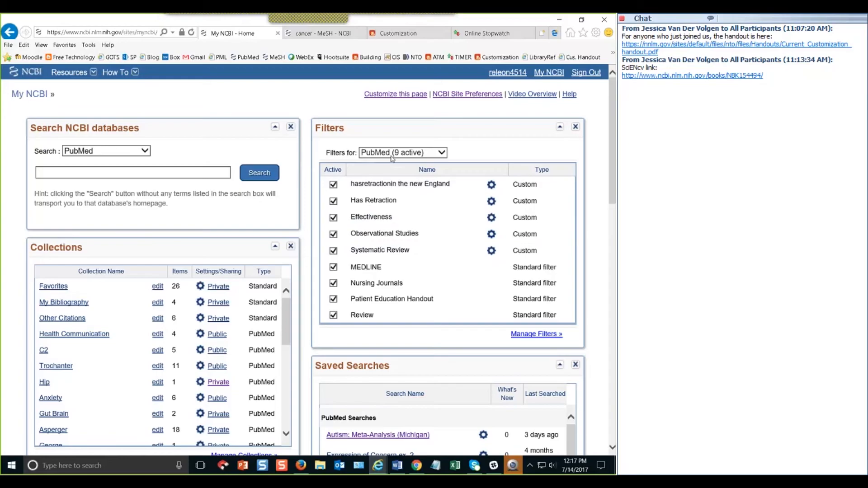
Look through the databases offered in the Filters section, keeping PubMed selected.
click(442, 154)
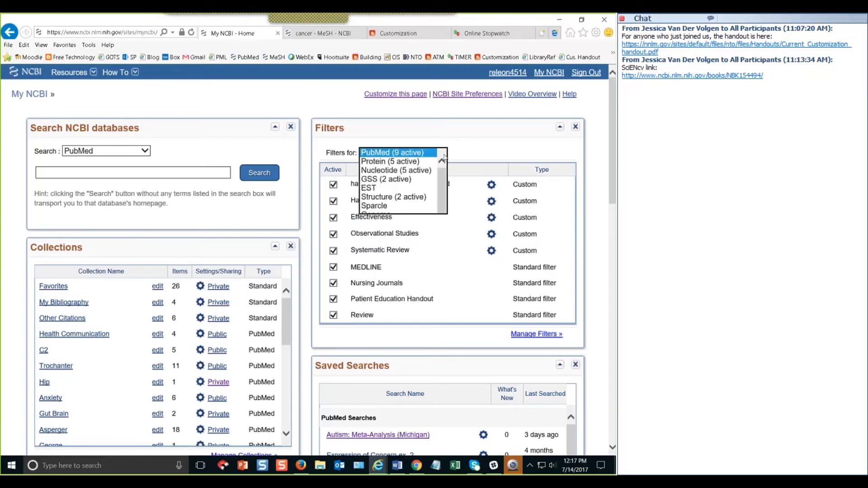
drag(441, 198, 454, 179)
click(456, 174)
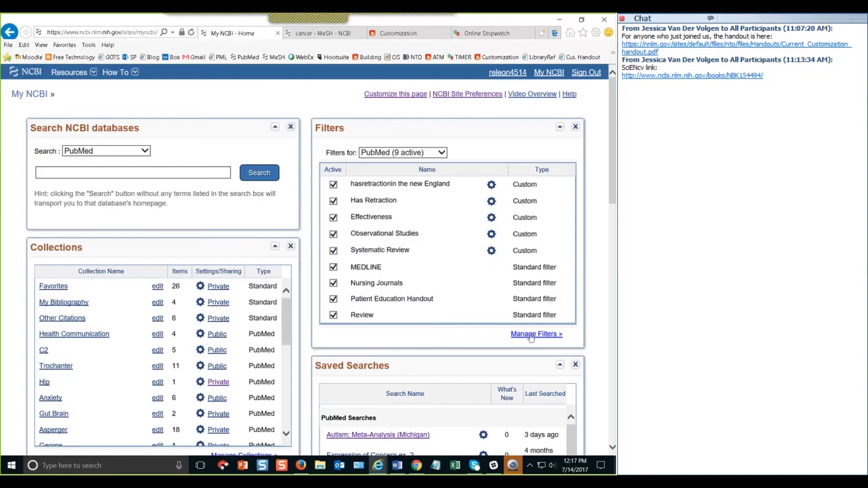
Open the filter management page for PubMed and bring the list of popular filters into view.
click(531, 338)
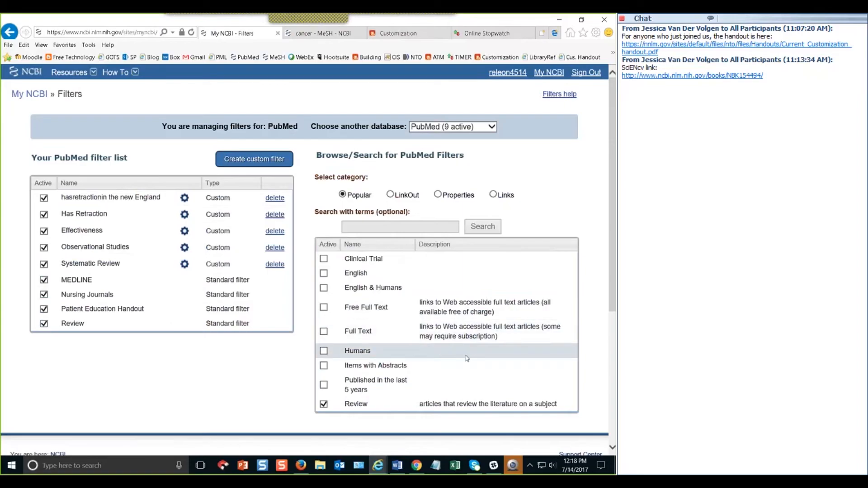
scroll(608, 255, down, 1)
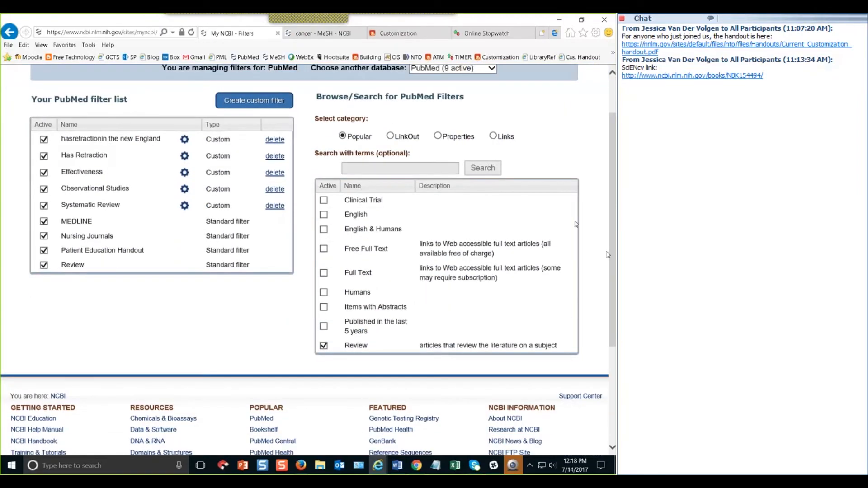
Activate the popular PubMed filters Clinical Trial, English, Free Full Text and Published in the last 5 years.
click(323, 200)
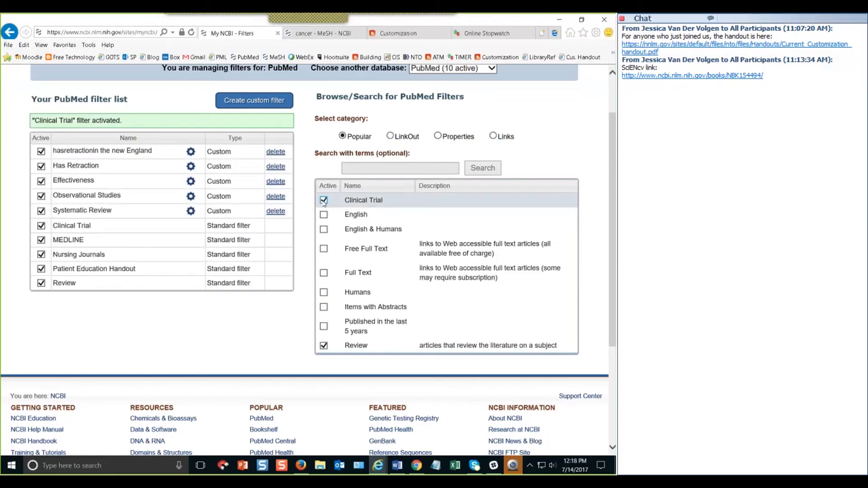
click(324, 215)
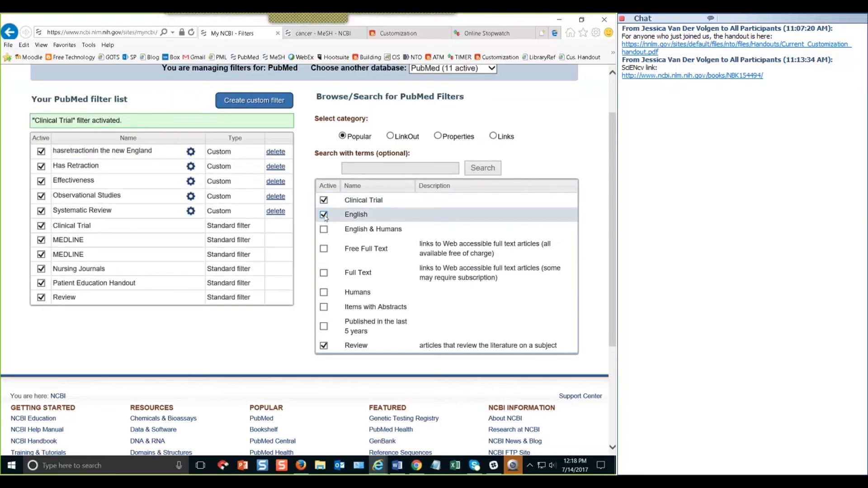
click(324, 248)
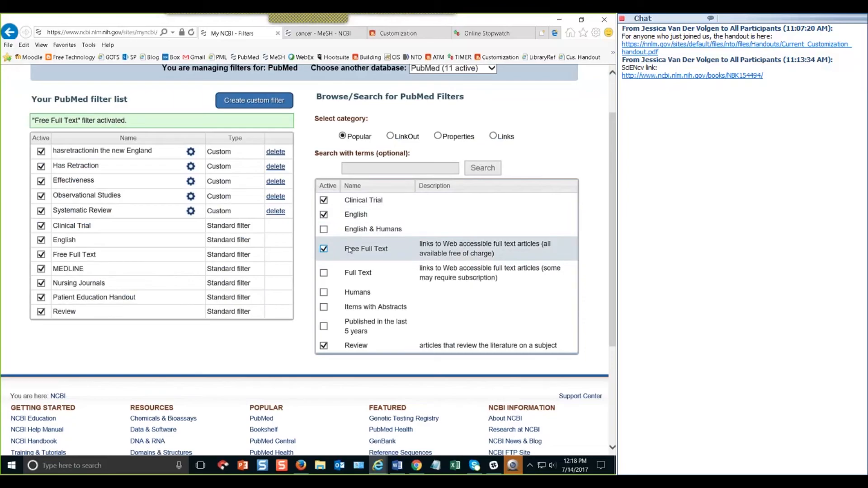
click(324, 326)
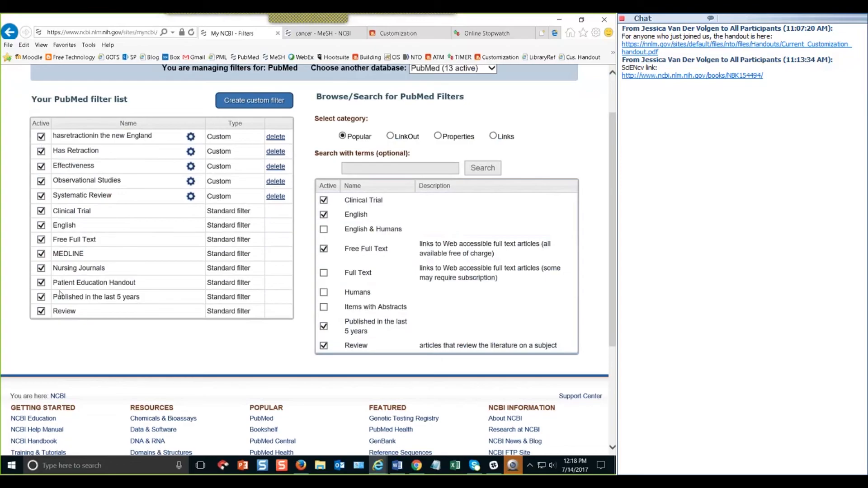
Switch the filter category to LinkOut and examine the LinkOut resources offered on the PubMed record 28286776.
click(390, 136)
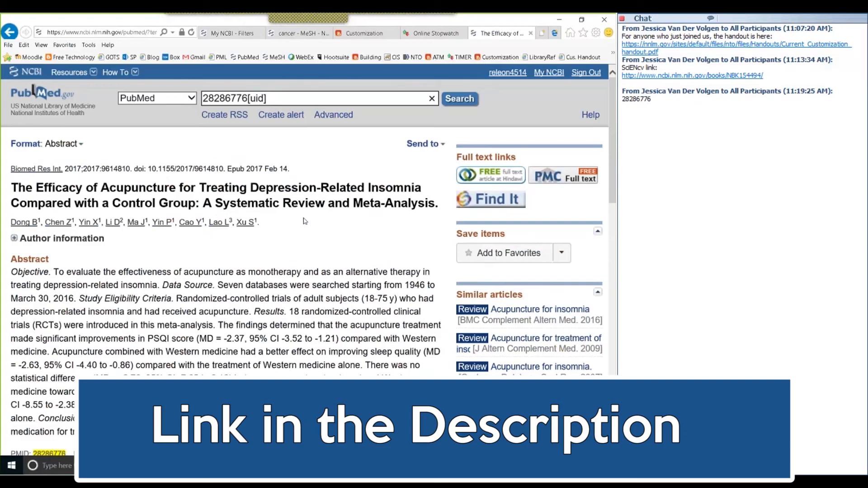
scroll(305, 221, down, 3)
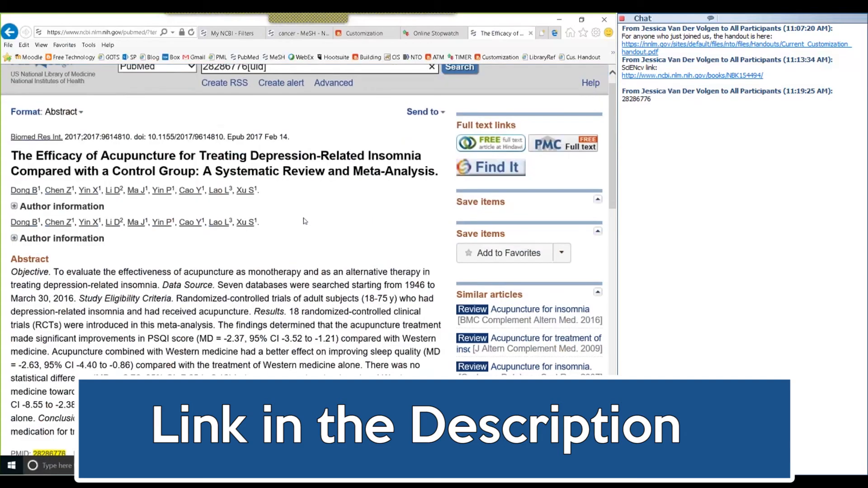
scroll(305, 221, down, 6)
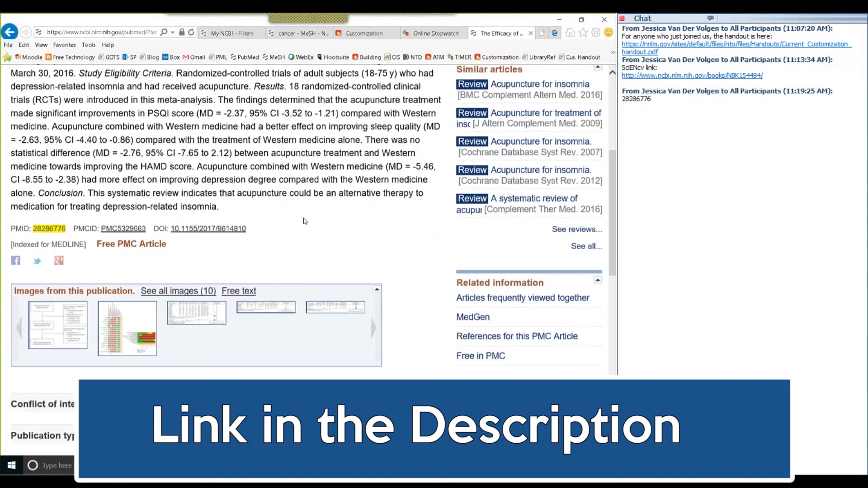
scroll(412, 196, down, 2)
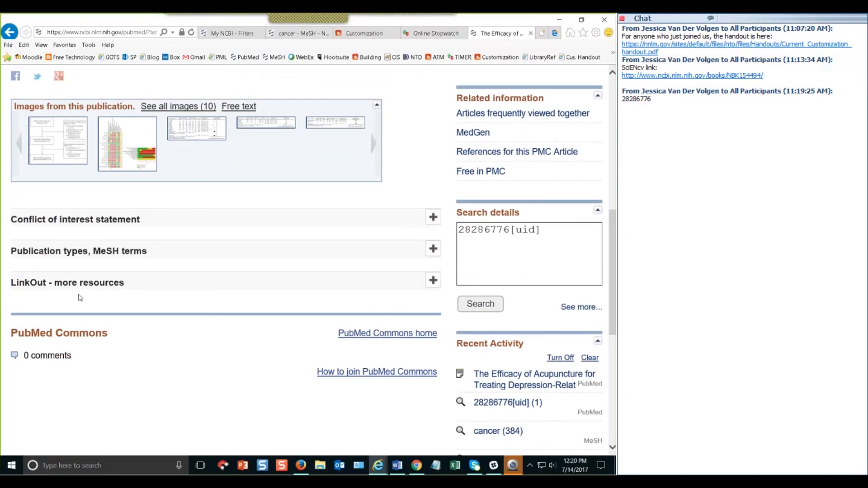
click(435, 281)
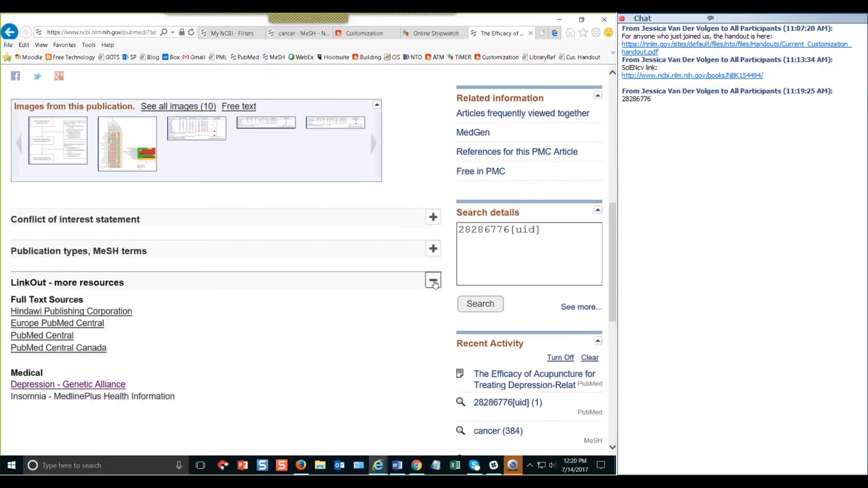
scroll(439, 278, down, 3)
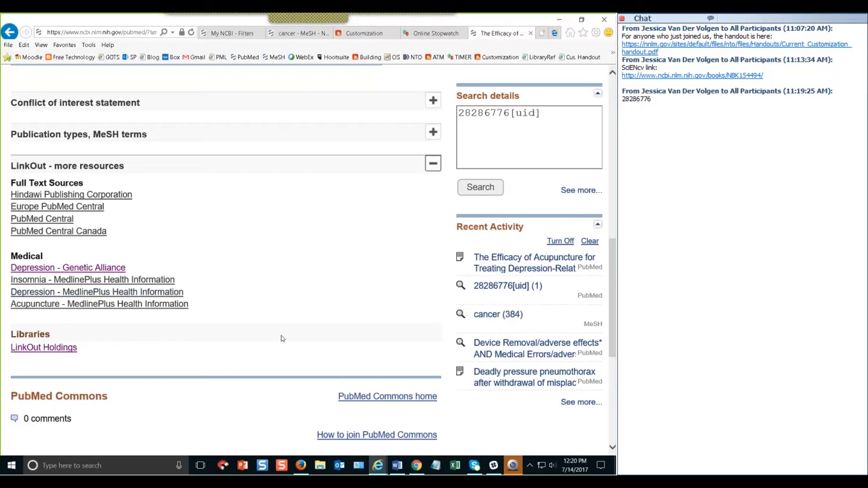
click(433, 163)
scroll(371, 273, up, 7)
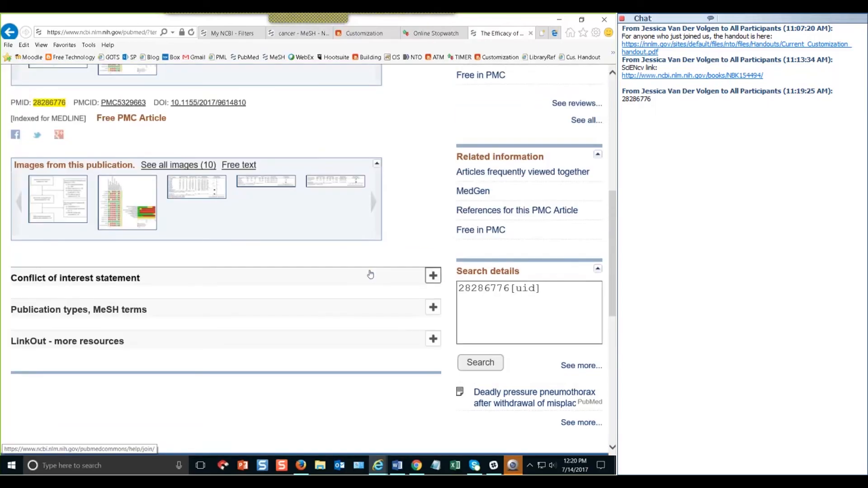
scroll(371, 273, up, 3)
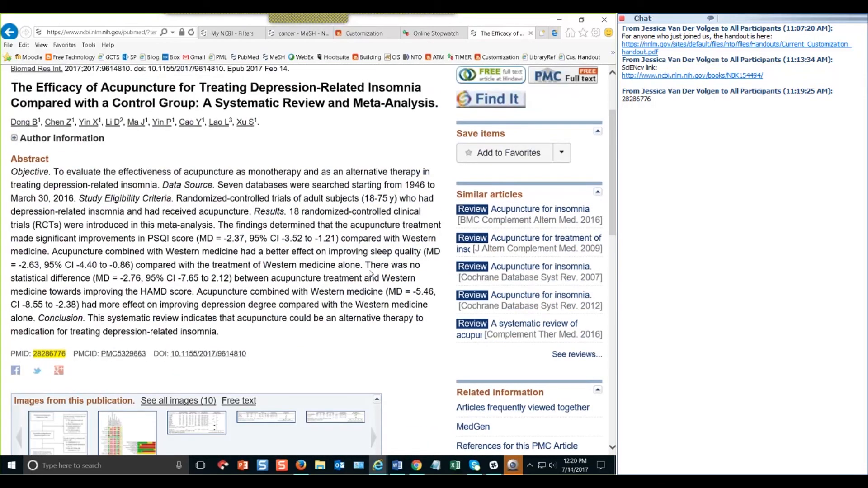
scroll(371, 274, up, 3)
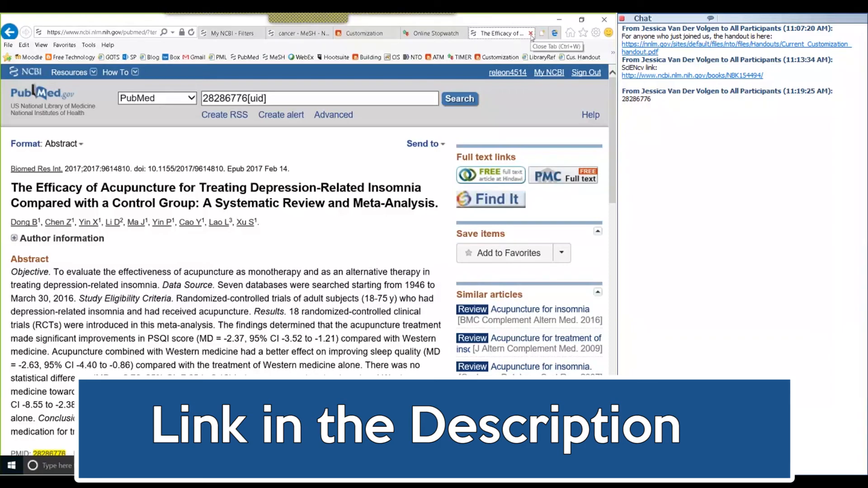
Return to the My NCBI filters and activate the 80 and Over filter from the Age Groups in the Properties category.
click(237, 35)
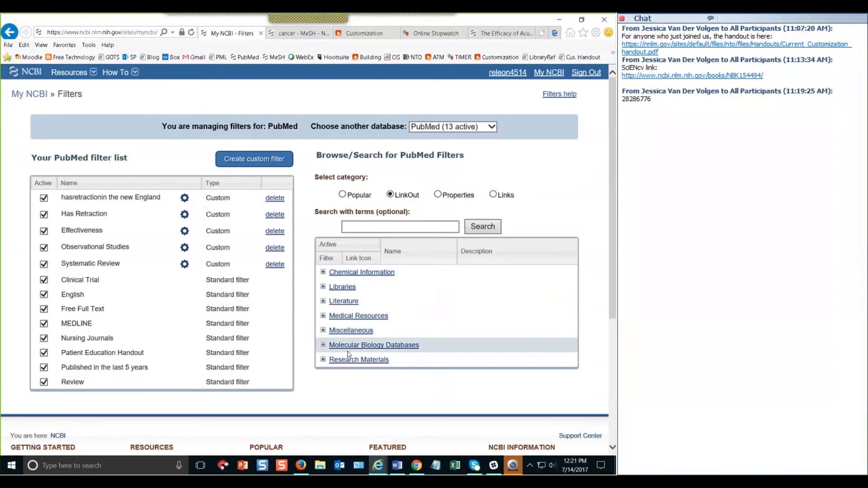
click(438, 195)
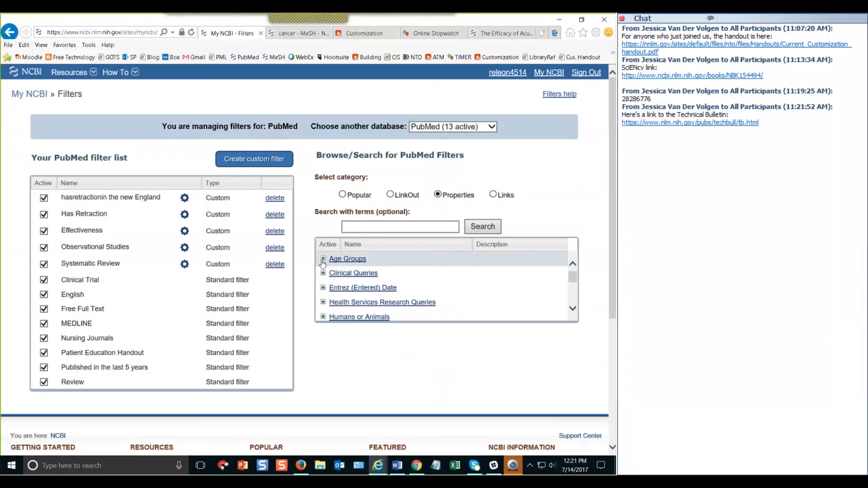
scroll(392, 258, down, 1)
scroll(392, 257, up, 1)
click(323, 259)
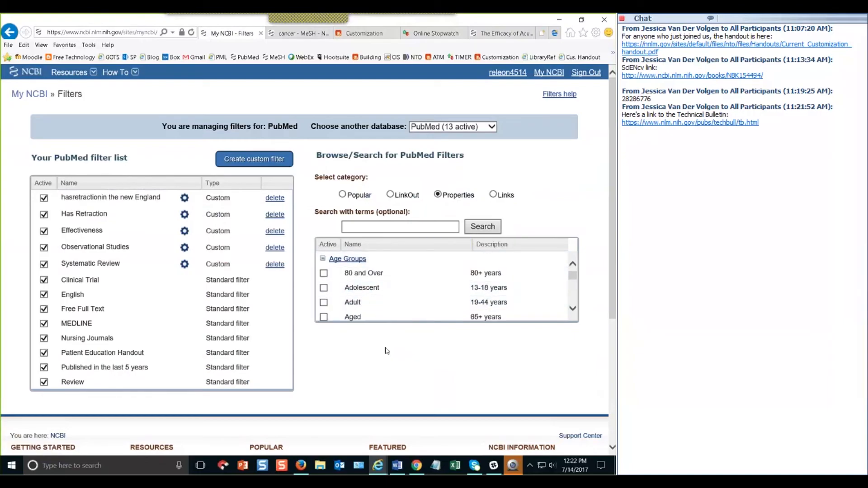
click(323, 274)
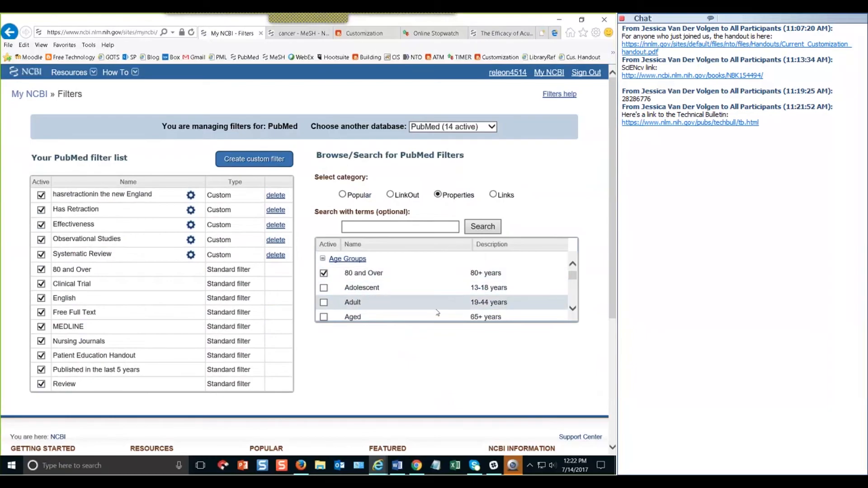
Look past the remaining age group filters and expand the Clinical Queries group.
click(573, 311)
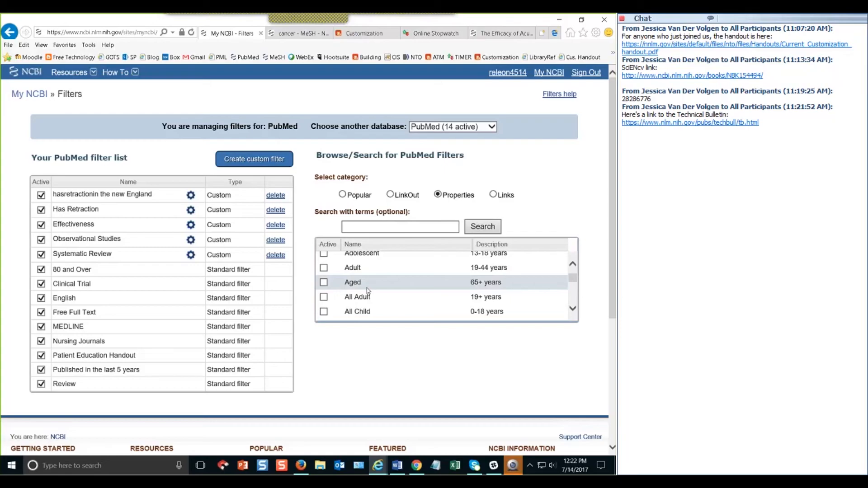
scroll(368, 292, down, 3)
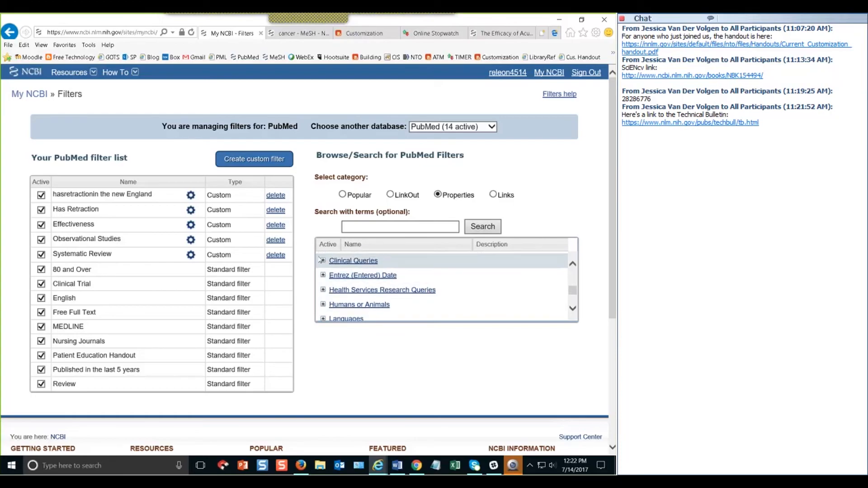
click(324, 262)
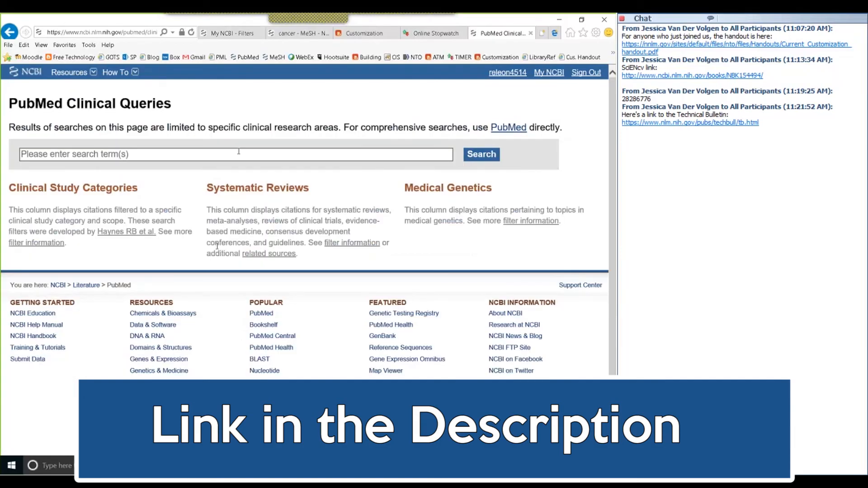
Search PubMed Clinical Queries for flu and review the clinical study category and scope options, keeping Therapy and Broad.
click(218, 154)
text(flu)
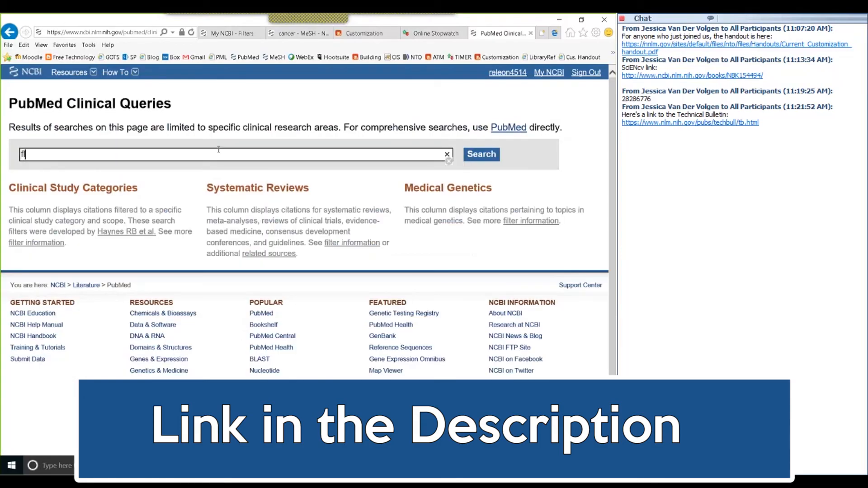
key(Return)
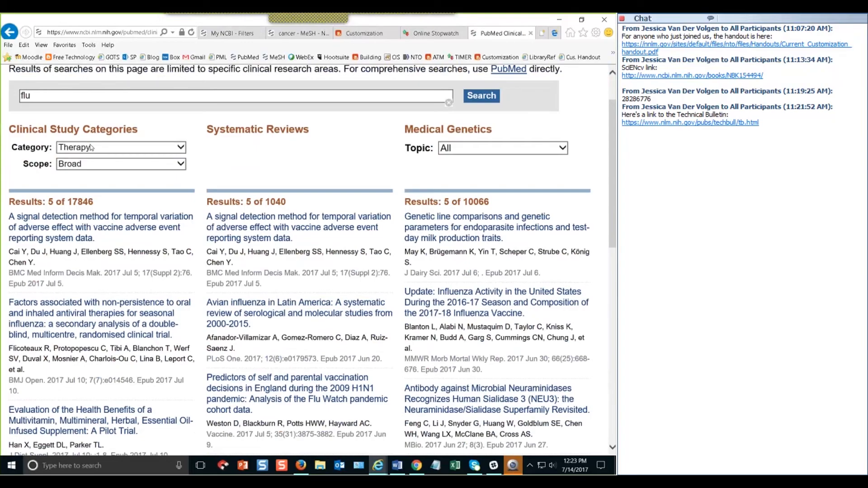
click(91, 148)
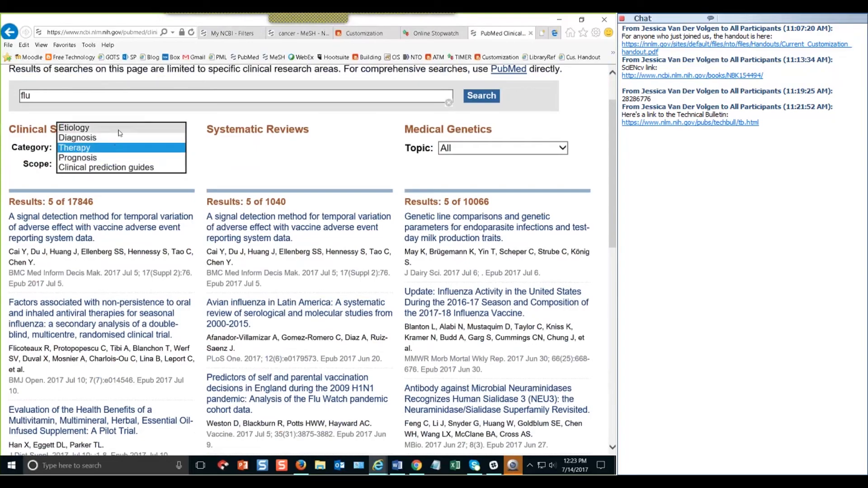
click(83, 147)
click(77, 163)
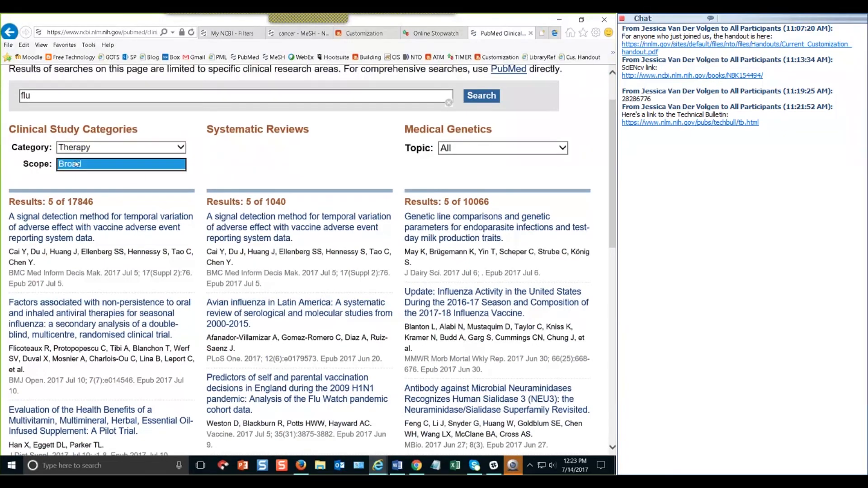
click(148, 124)
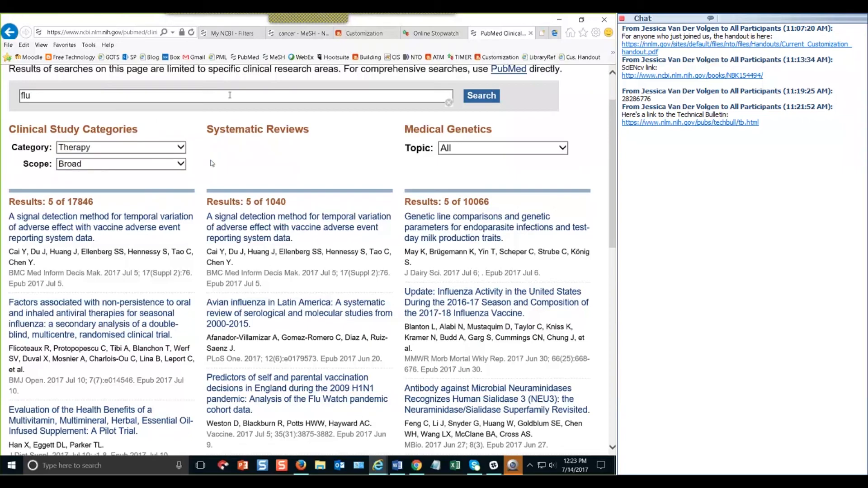
Return to the My NCBI filters and look through the broad and narrow filters in the Clinical Queries group.
click(231, 34)
scroll(610, 258, down, 1)
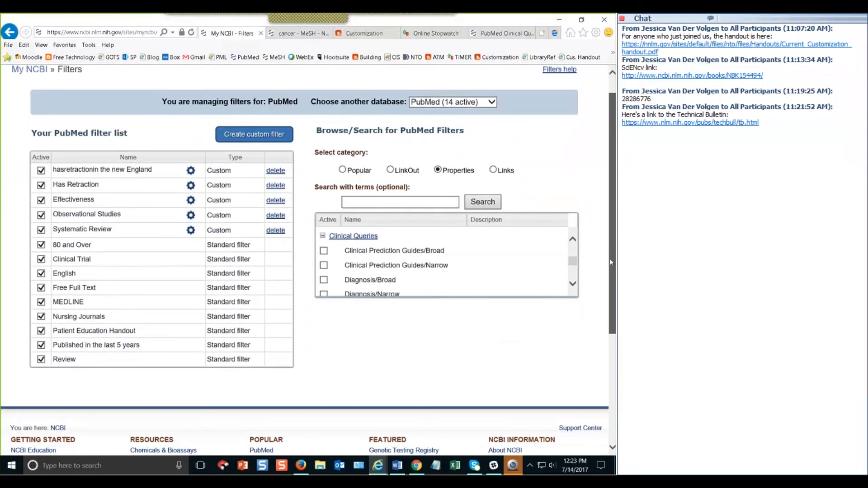
click(573, 284)
click(573, 284)
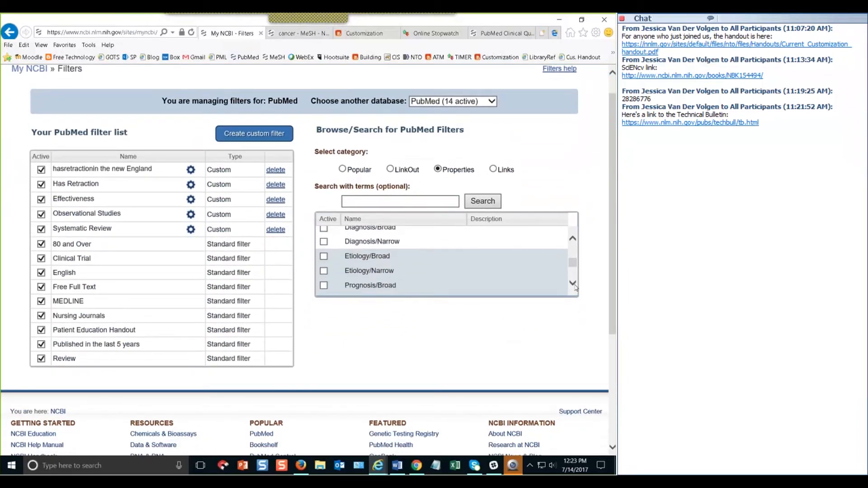
click(572, 284)
click(573, 283)
click(572, 283)
click(573, 284)
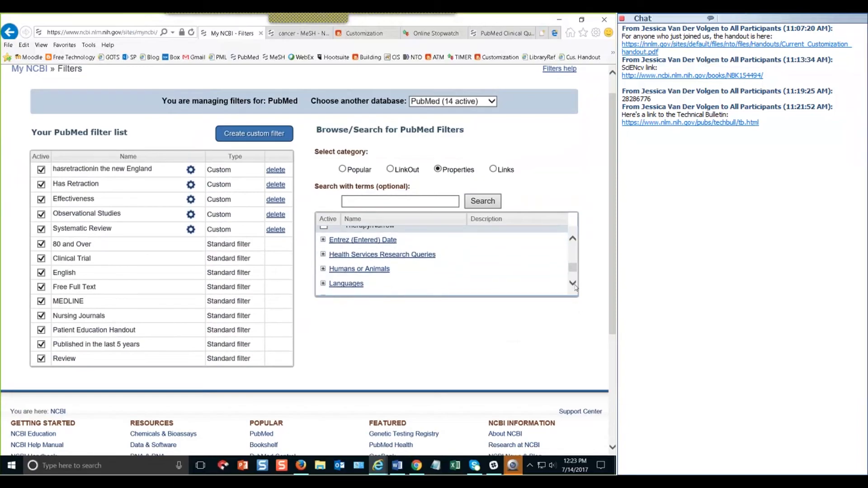
Expand the Entrez (Entered) Date group and look through its citation entry date filters.
click(323, 240)
click(574, 285)
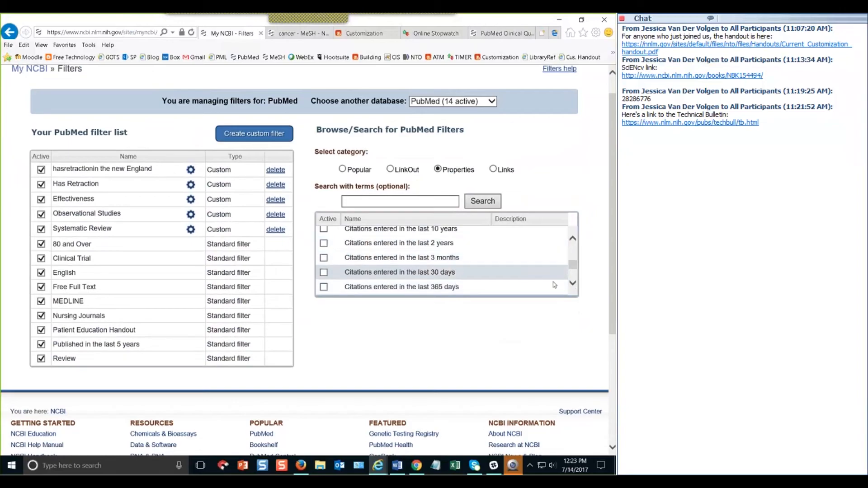
click(573, 283)
click(573, 285)
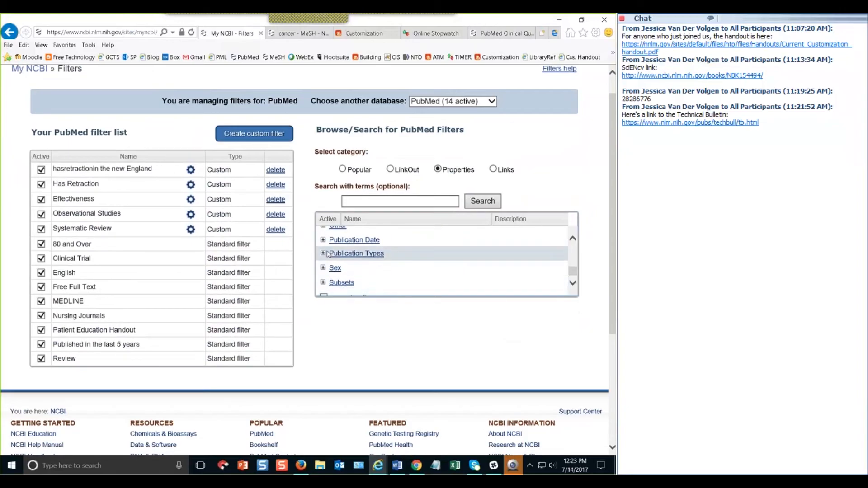
Expand the Publication Date group and look through its publication period filters.
click(323, 240)
click(573, 283)
click(574, 284)
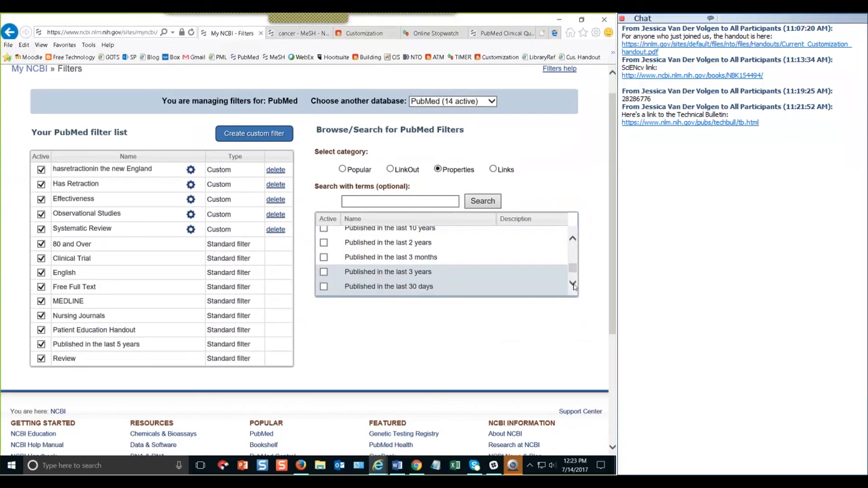
click(574, 284)
click(573, 284)
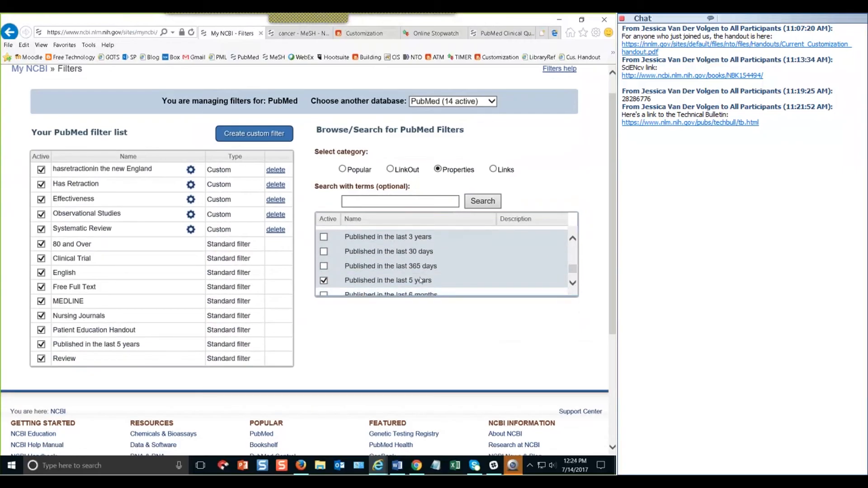
click(573, 284)
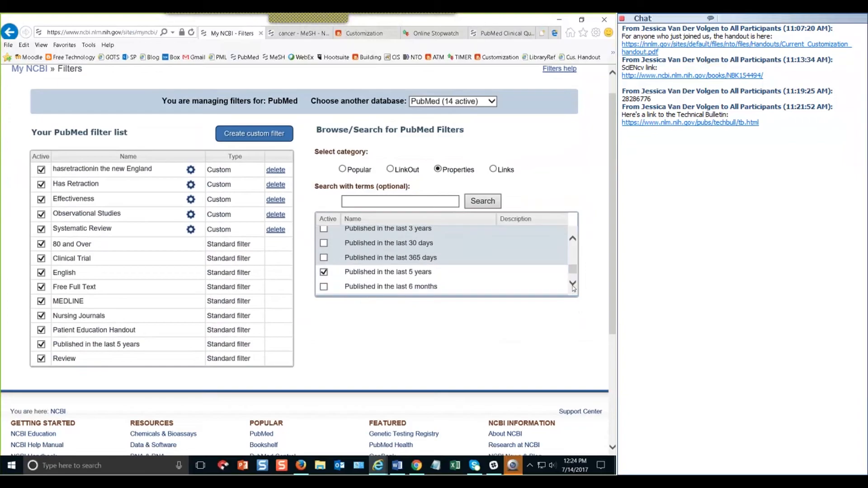
click(573, 283)
click(573, 283)
click(573, 284)
Expand the Publication Types group and look through its filters, including the Clinical Trial phases.
click(357, 243)
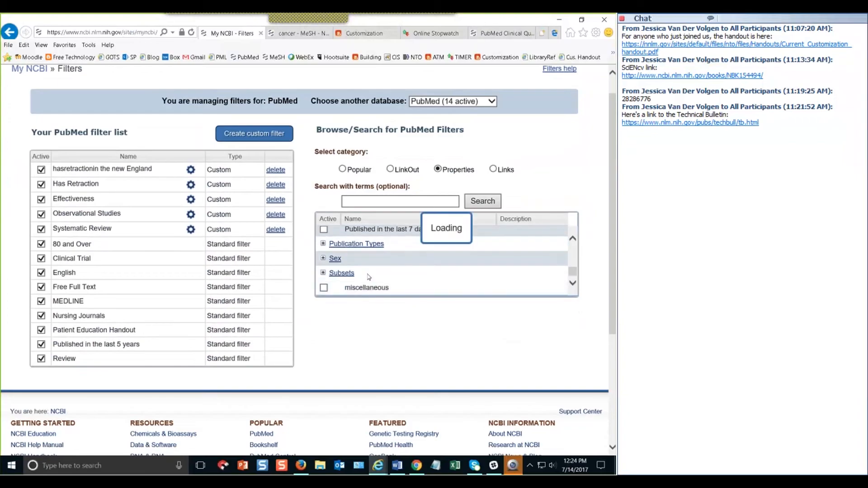
click(573, 284)
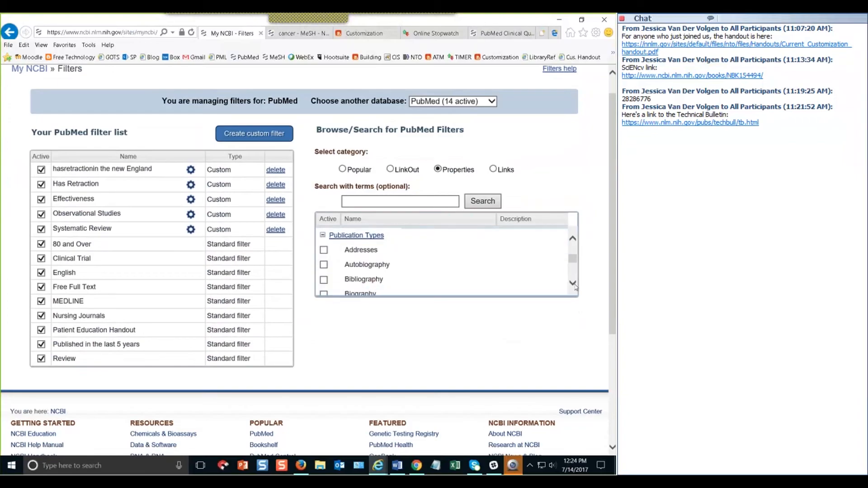
click(574, 283)
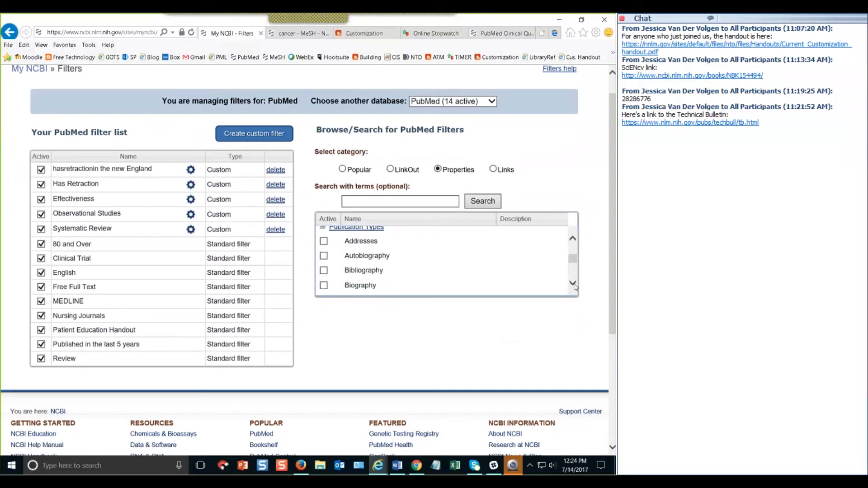
scroll(456, 289, down, 2)
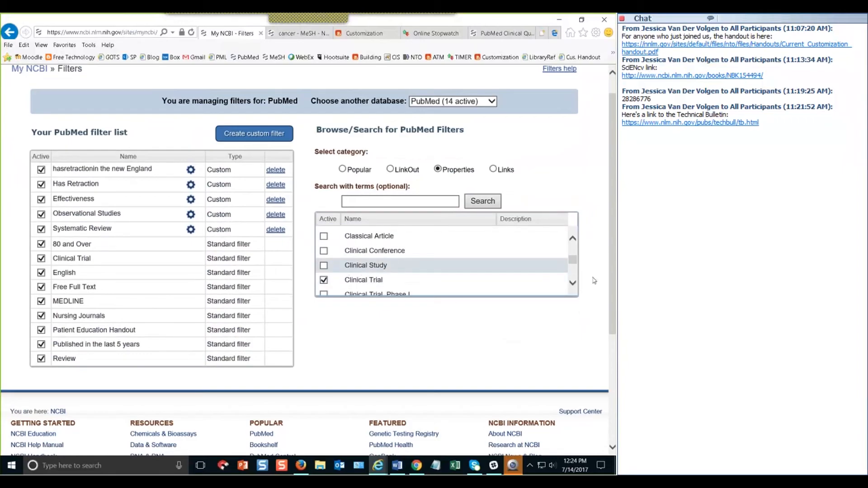
click(573, 283)
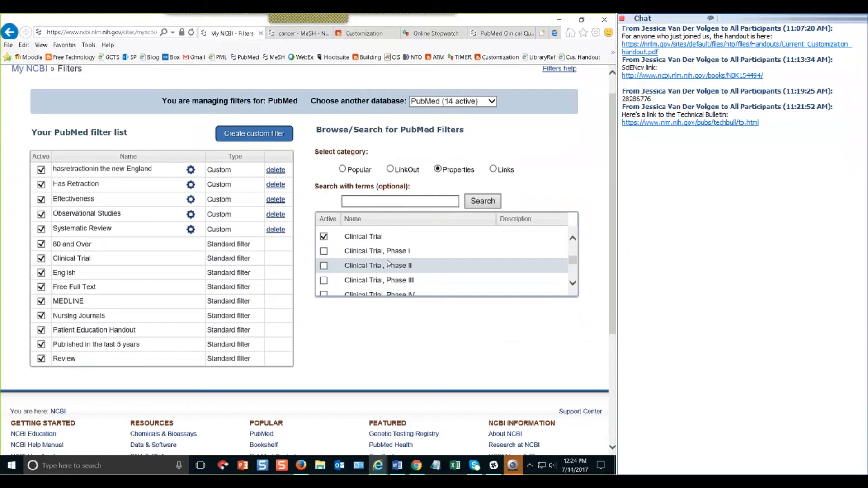
scroll(572, 286, down, 5)
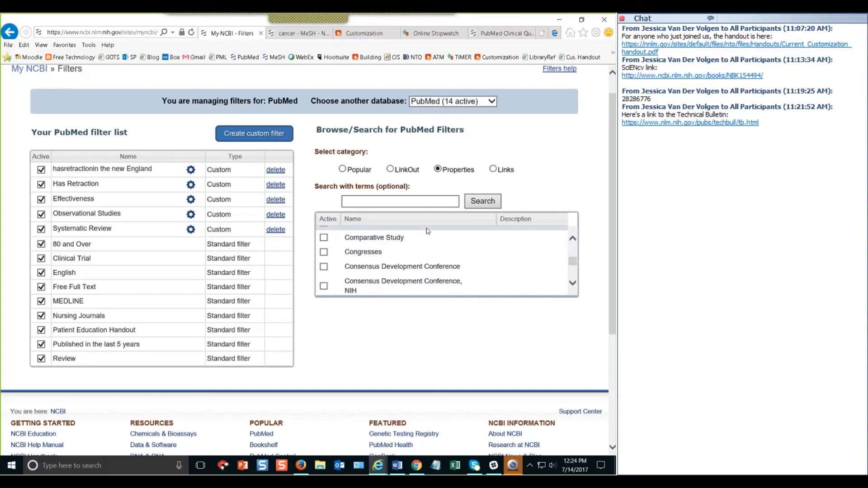
scroll(407, 253, down, 15)
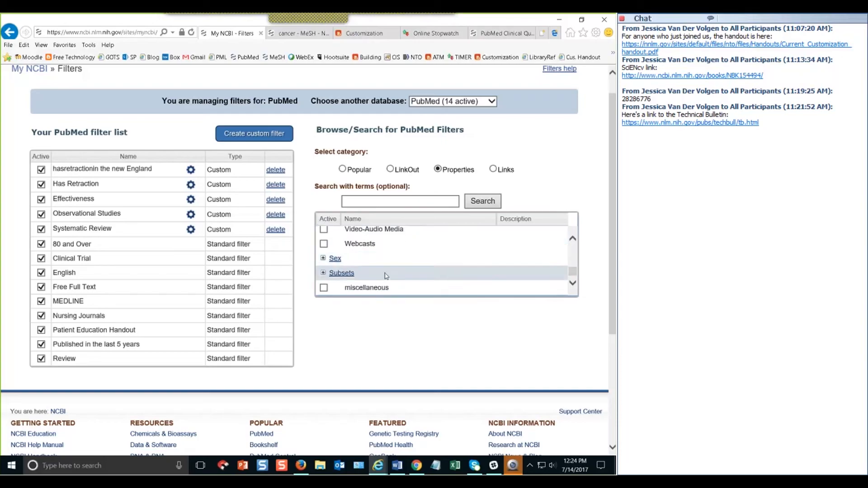
Expand the Subsets group and look through its journal, subject and citation status filters with their descriptions.
click(322, 274)
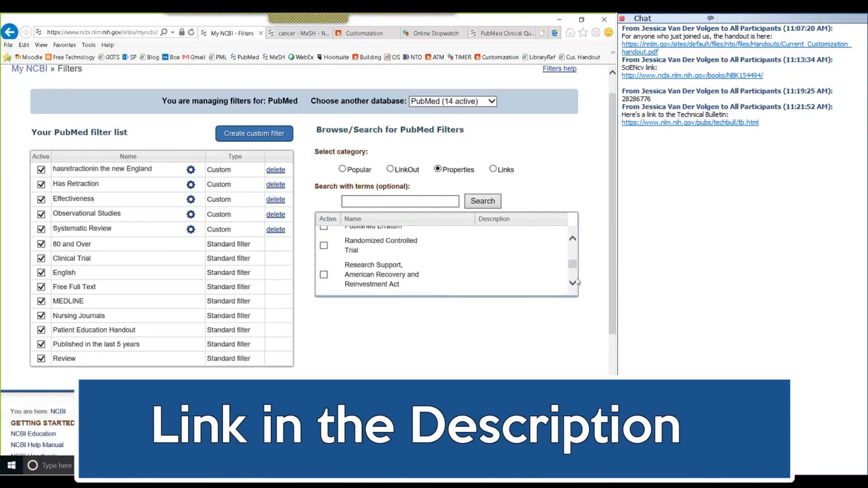
click(575, 244)
click(575, 244)
click(573, 285)
click(573, 285)
click(573, 285)
click(574, 287)
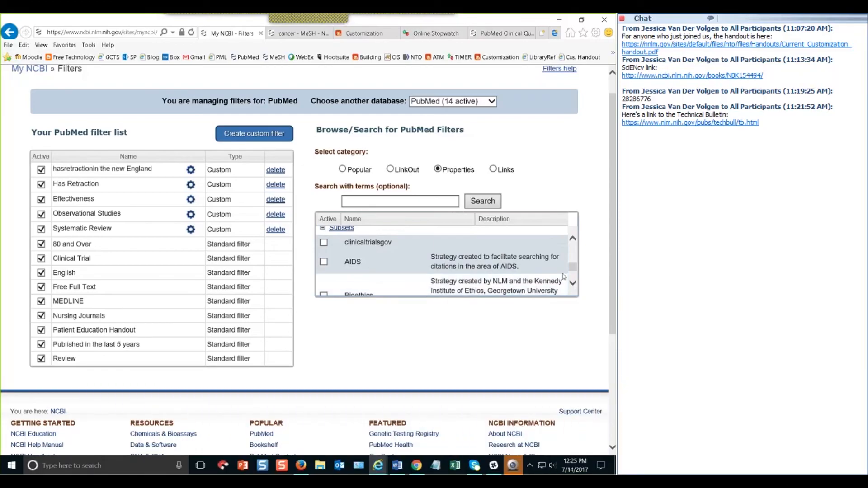
click(573, 283)
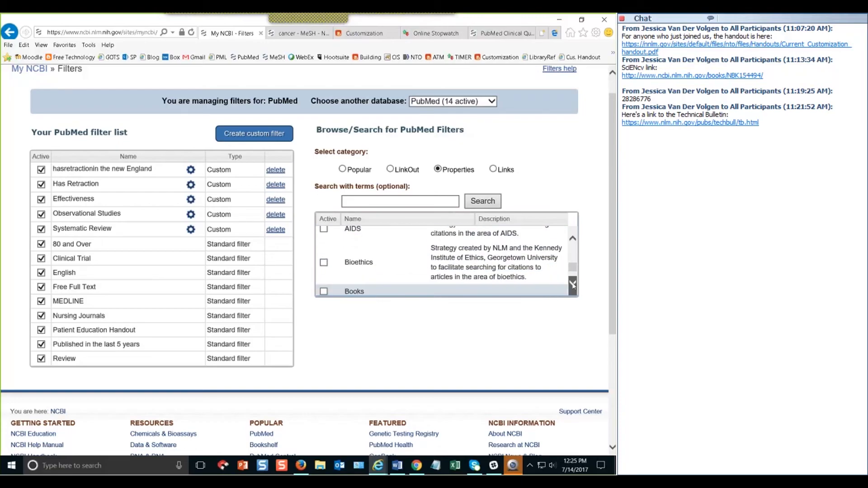
click(573, 284)
click(573, 284)
click(572, 283)
click(573, 284)
click(573, 284)
click(572, 284)
click(573, 284)
click(573, 284)
click(572, 284)
click(572, 284)
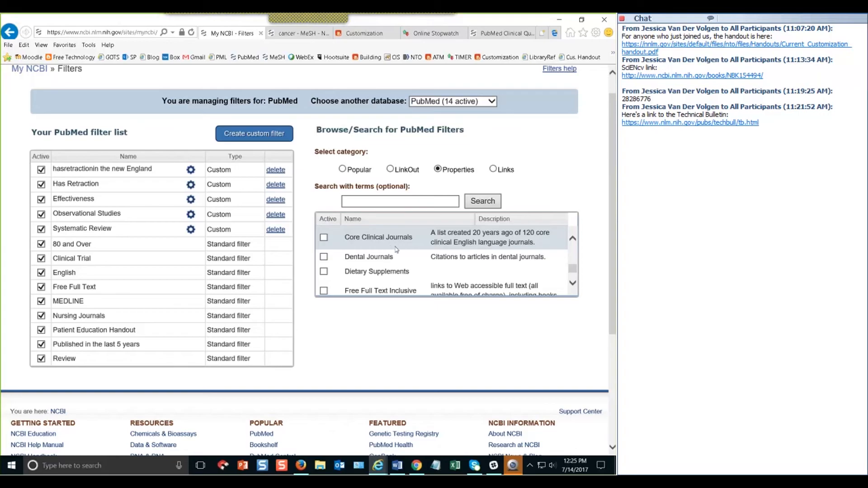
click(574, 283)
click(574, 284)
click(574, 284)
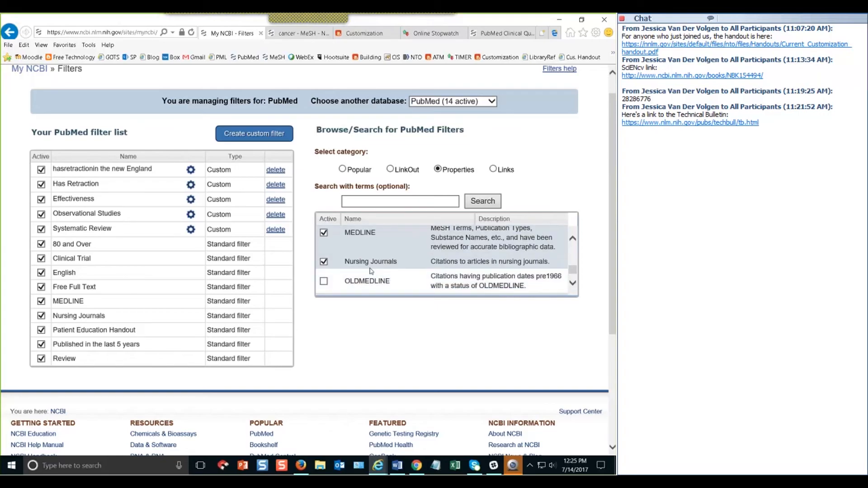
click(398, 201)
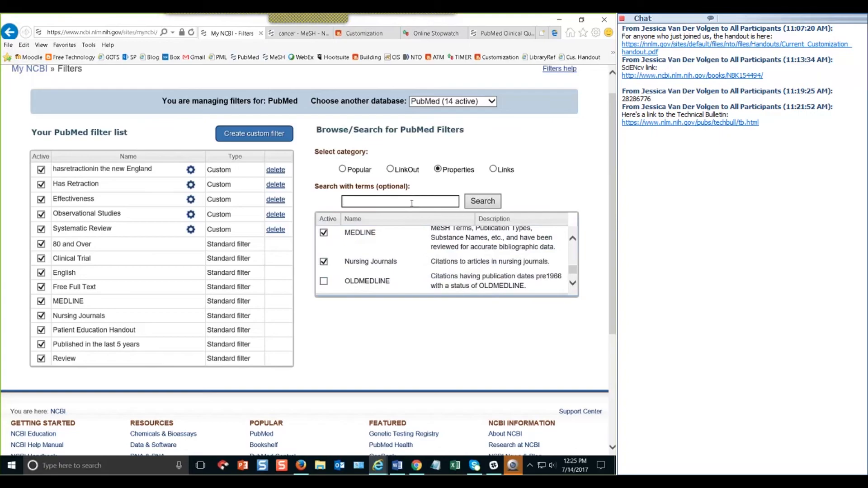
click(574, 283)
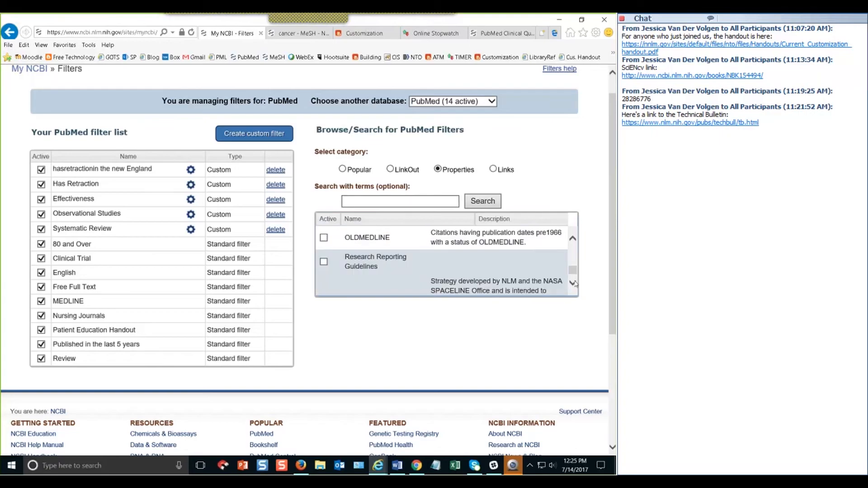
Switch the filter category to Links and look through the filters that link to other NCBI databases.
click(493, 170)
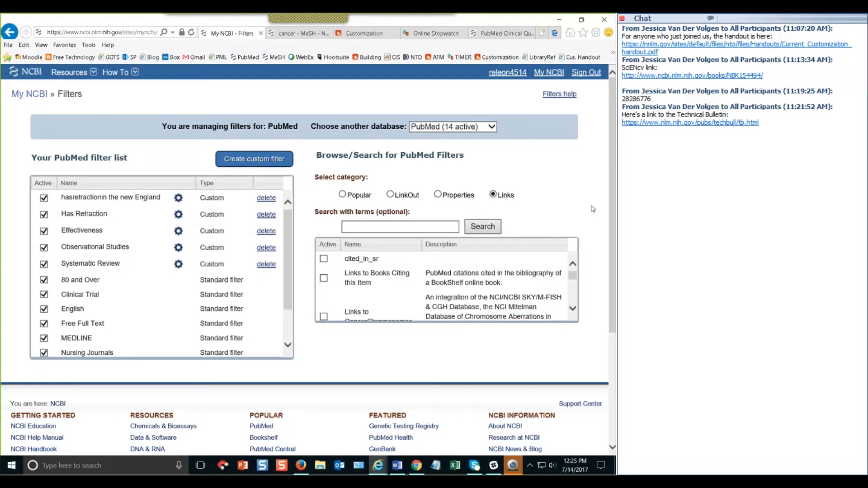
click(571, 310)
click(572, 311)
click(573, 312)
click(573, 312)
click(573, 312)
click(573, 312)
click(573, 312)
click(573, 311)
click(573, 312)
click(573, 312)
click(573, 312)
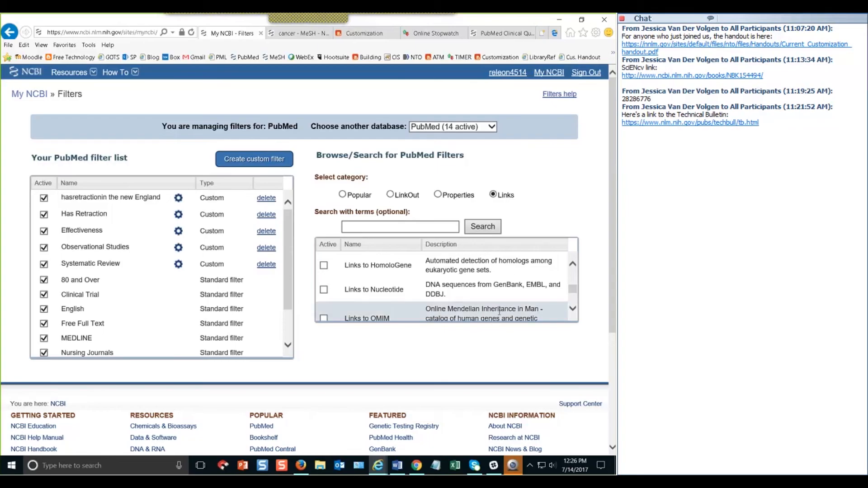
Return to the My NCBI home page and search PubMed for parkinson disease/drug therapy levodopa/therapeutic use.
click(34, 96)
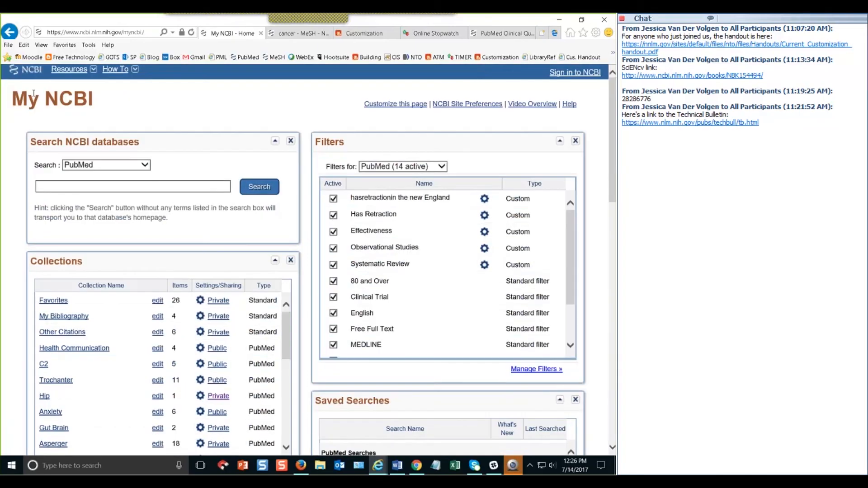
click(97, 187)
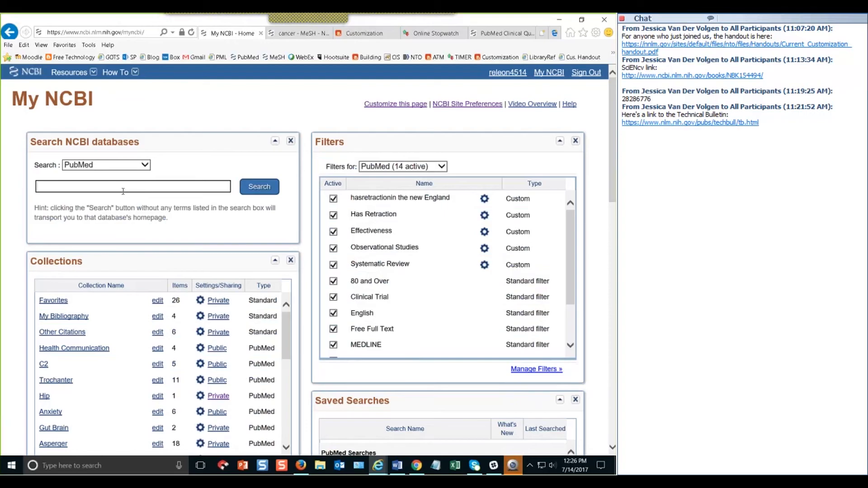
text(parkinson disease/)
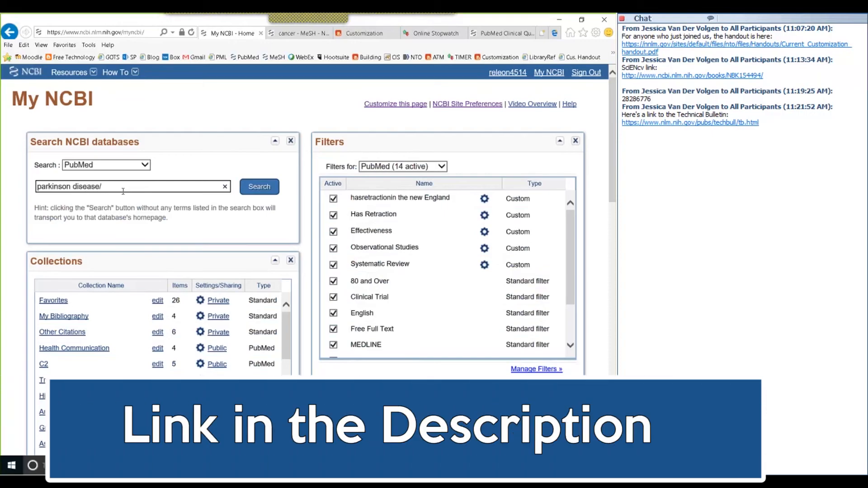
click(137, 204)
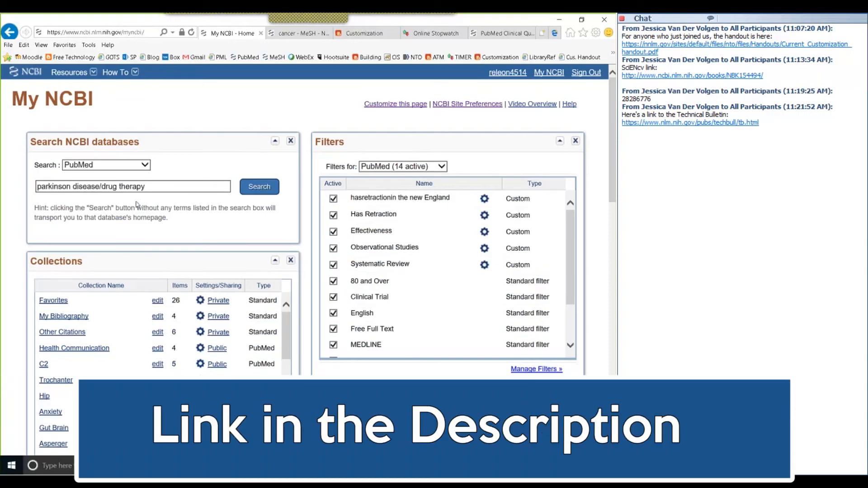
click(151, 188)
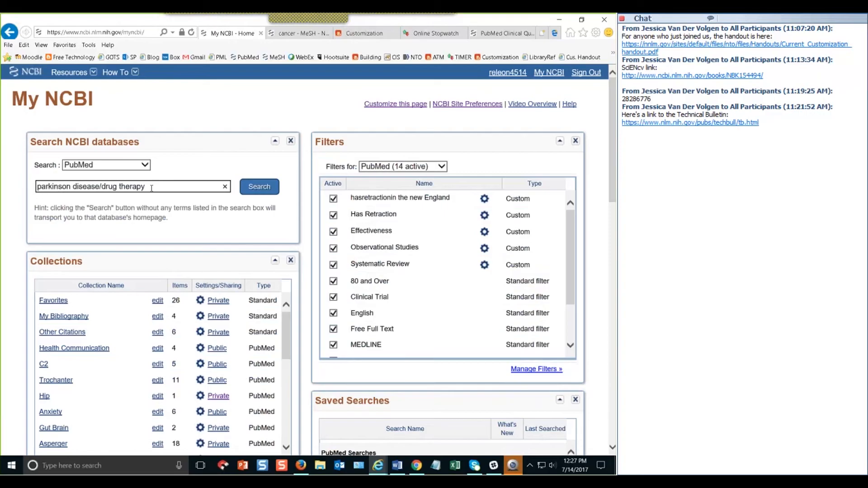
text(levodopa/therapeutic use)
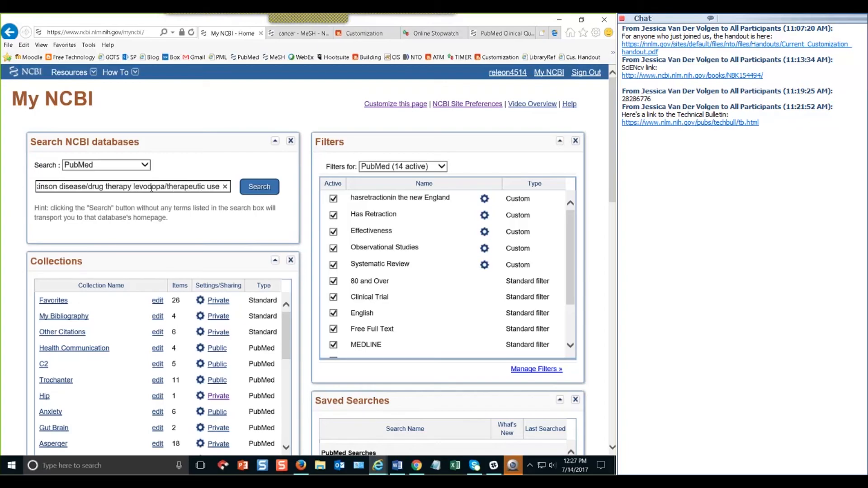
click(132, 187)
click(259, 187)
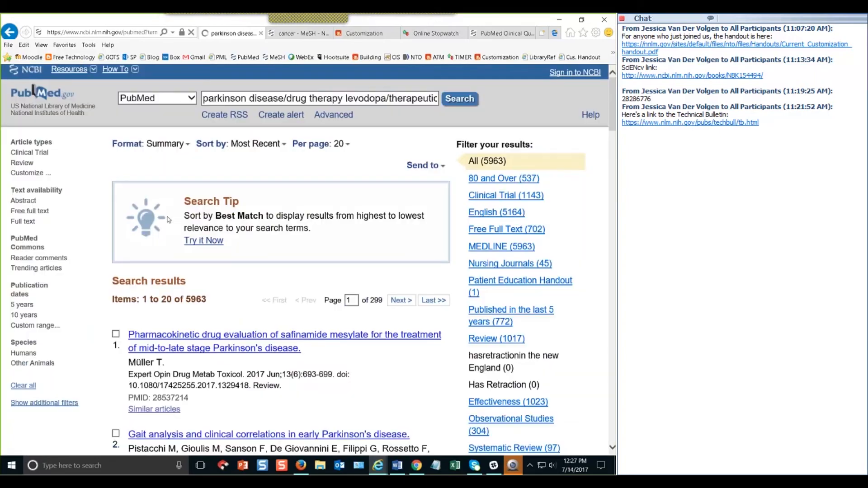
Review the list of active filters beside the search results and limit the results to 80 and Over.
scroll(299, 272, down, 4)
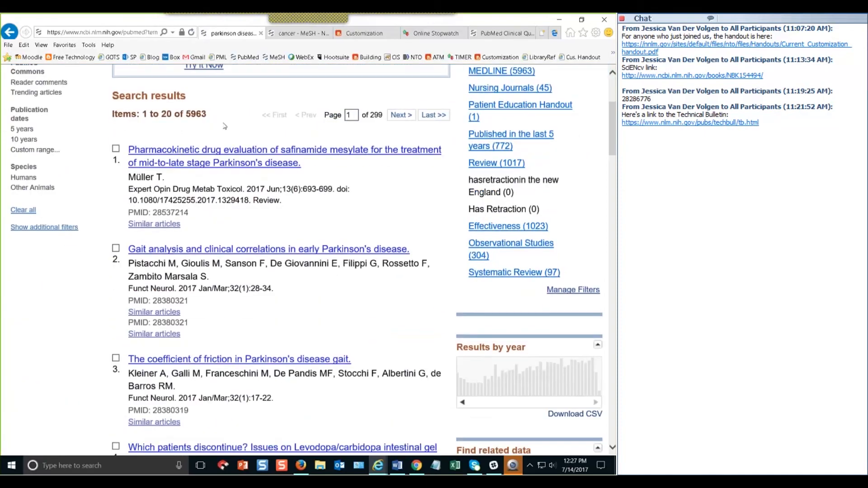
scroll(510, 271, up, 3)
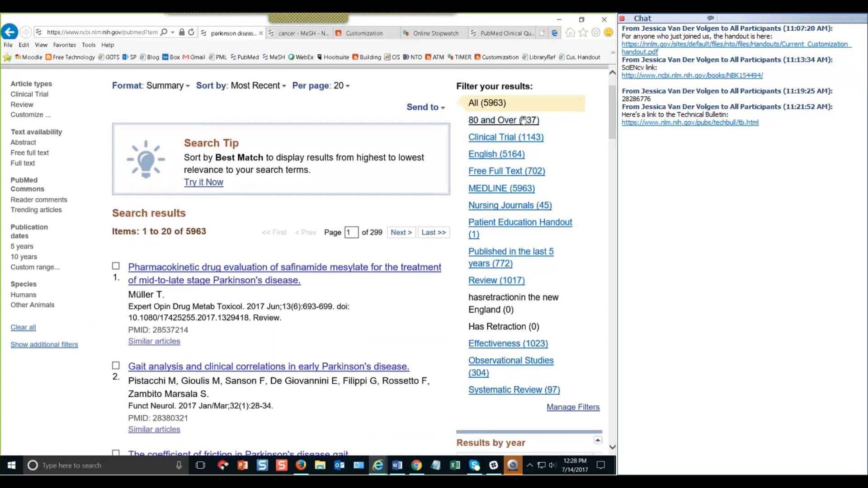
scroll(566, 152, up, 1)
scroll(565, 152, up, 1)
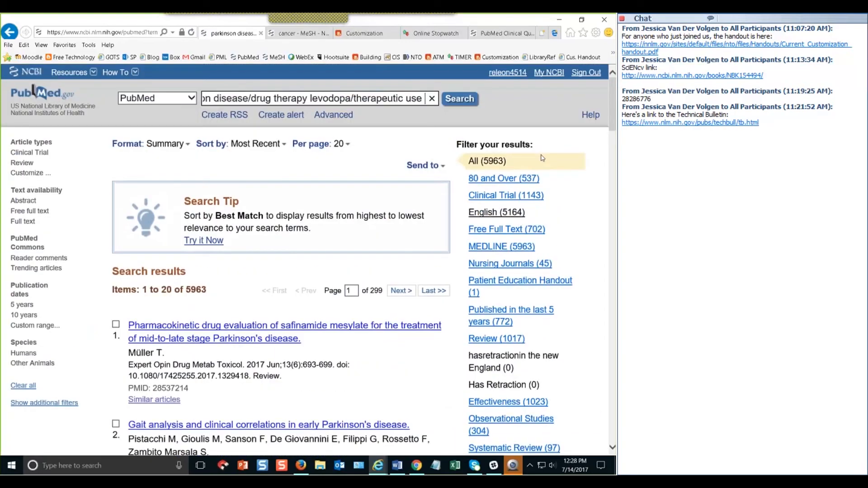
click(504, 179)
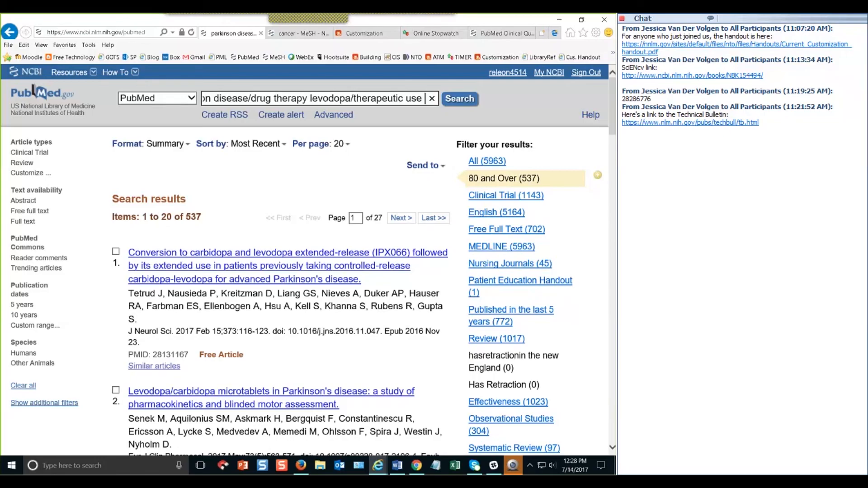
Check how the filtered query is recorded in the search box, the Search details and the Advanced search history.
click(355, 171)
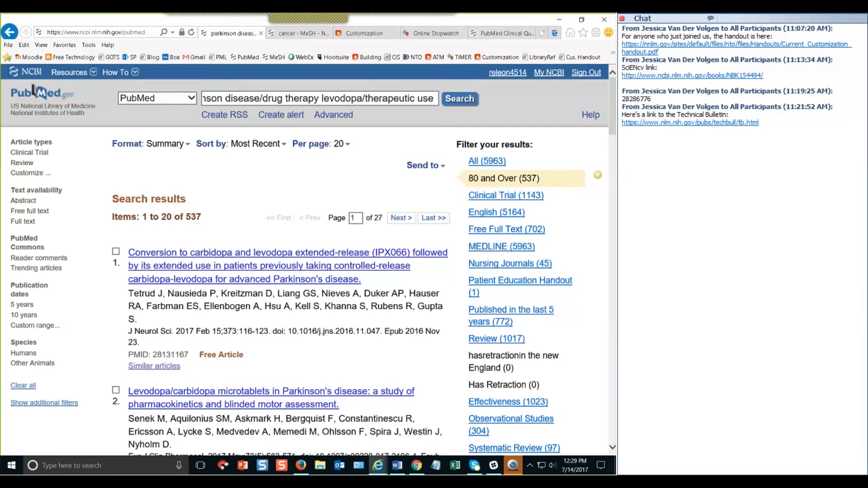
click(393, 98)
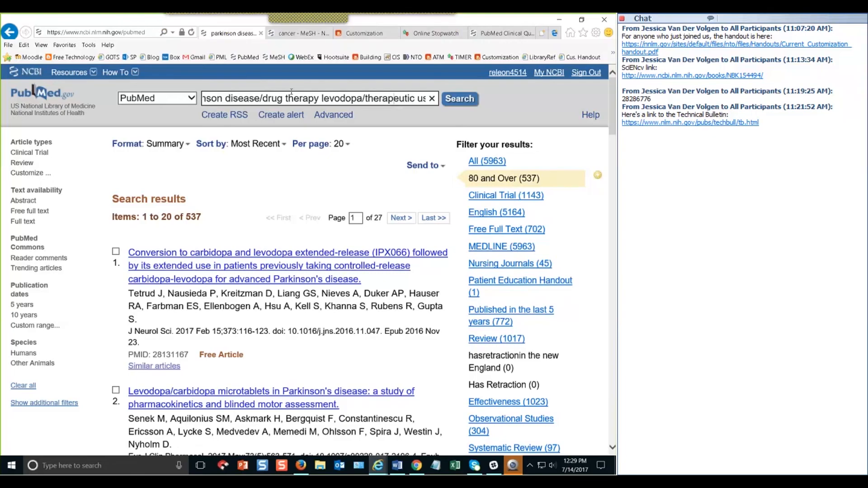
key(End)
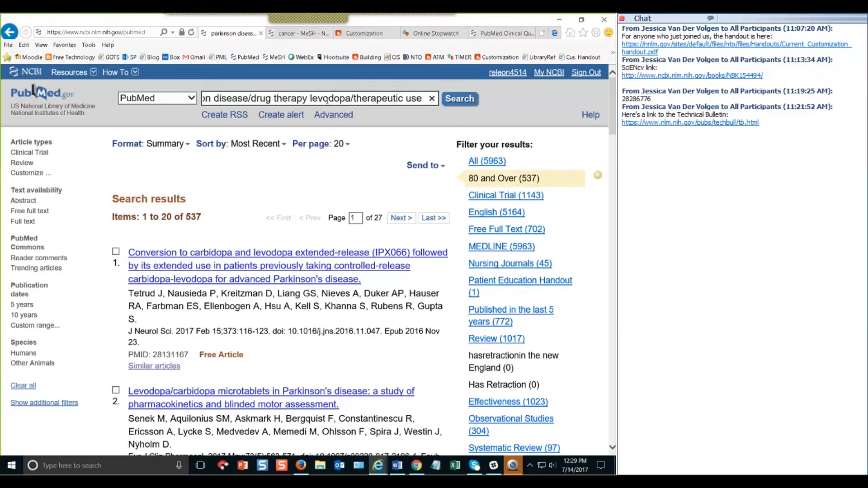
scroll(395, 187, down, 7)
scroll(411, 186, down, 5)
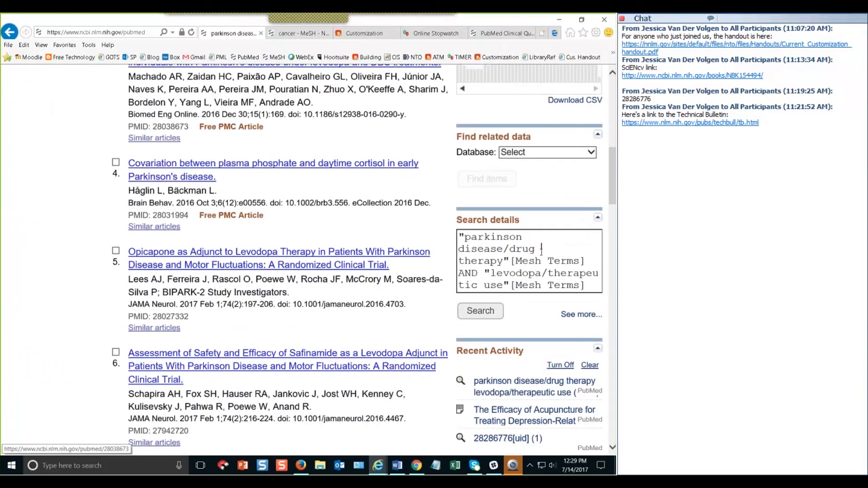
drag(589, 169, 401, 128)
click(550, 135)
scroll(394, 181, up, 12)
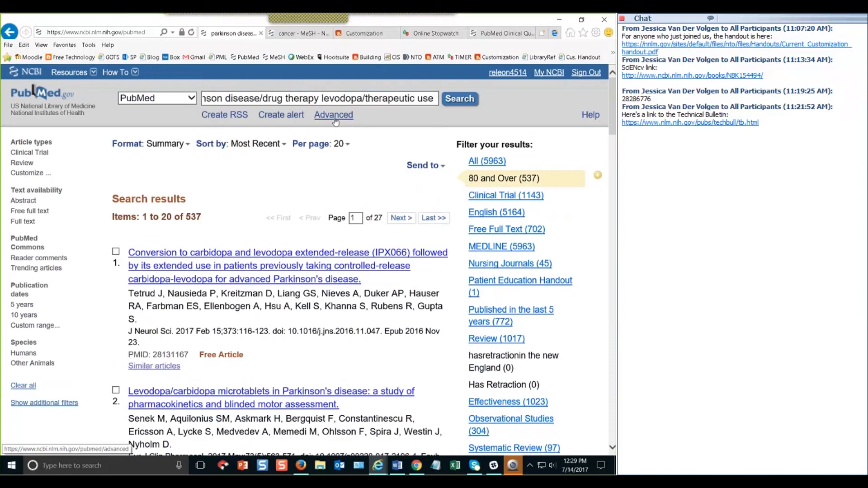
click(334, 120)
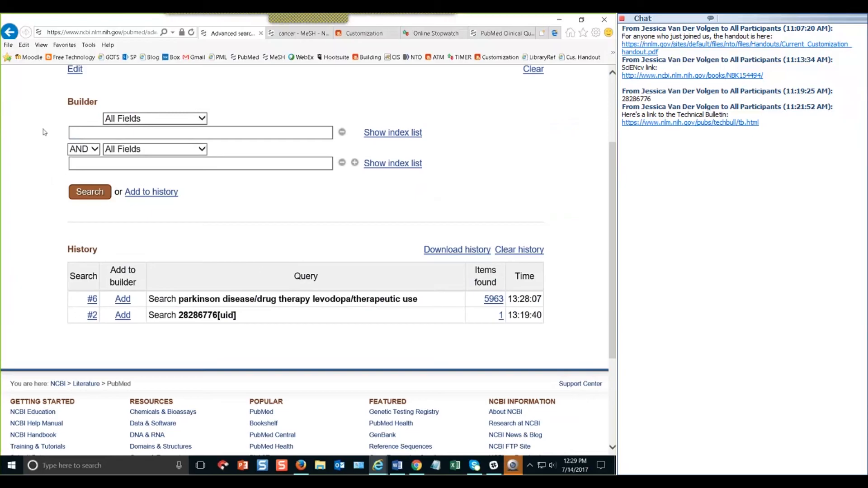
Return to the filtered results and add the 80 and Over filter to the search terms.
click(9, 32)
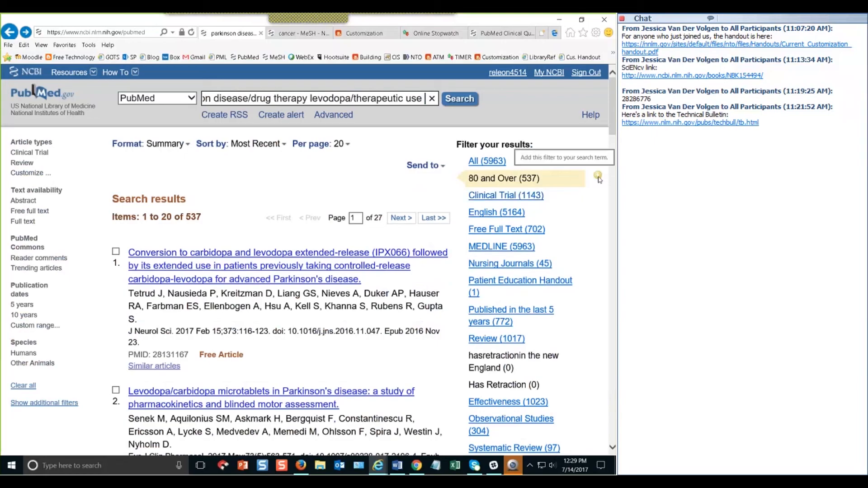
click(401, 99)
key(End)
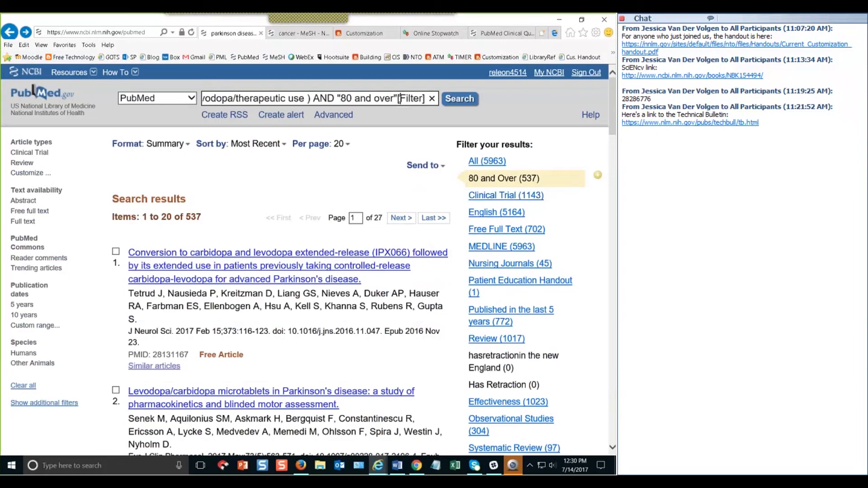
Examine the "80 and over"[Filter] text added to the query and rerun the PubMed search with it included.
drag(313, 98, 433, 98)
click(396, 123)
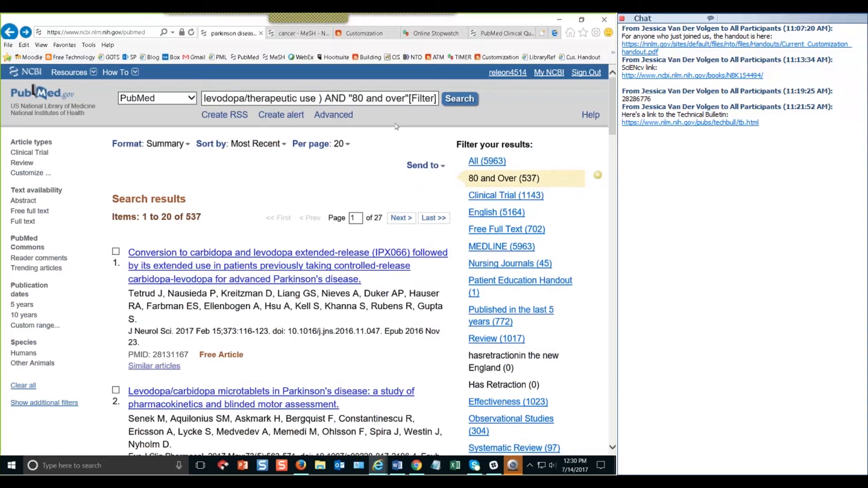
click(457, 104)
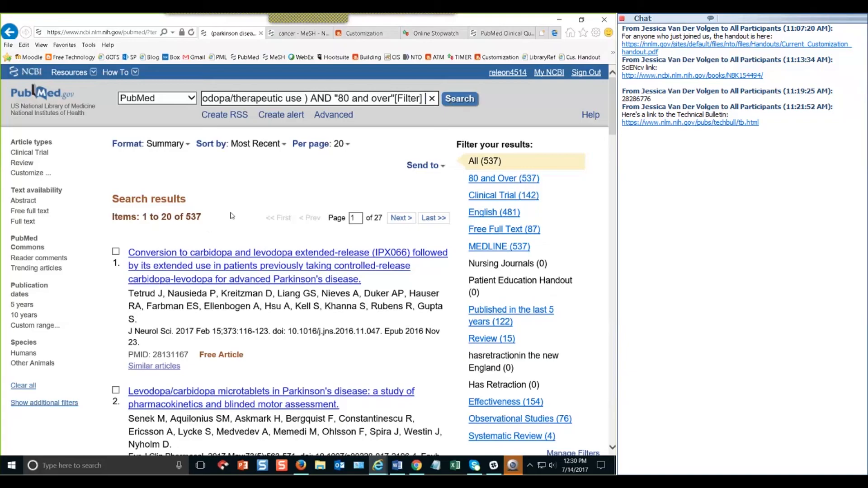
Check how the 80 and over filter is recorded in the Search details of the new results.
scroll(349, 196, down, 10)
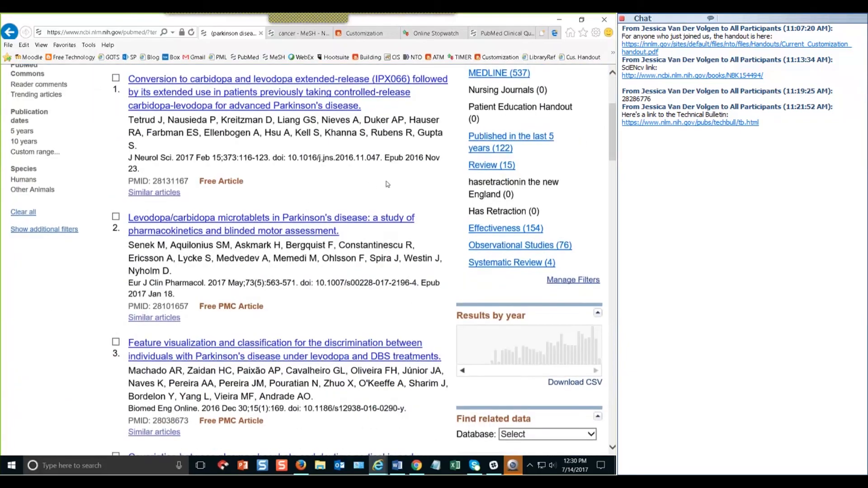
scroll(519, 258, down, 3)
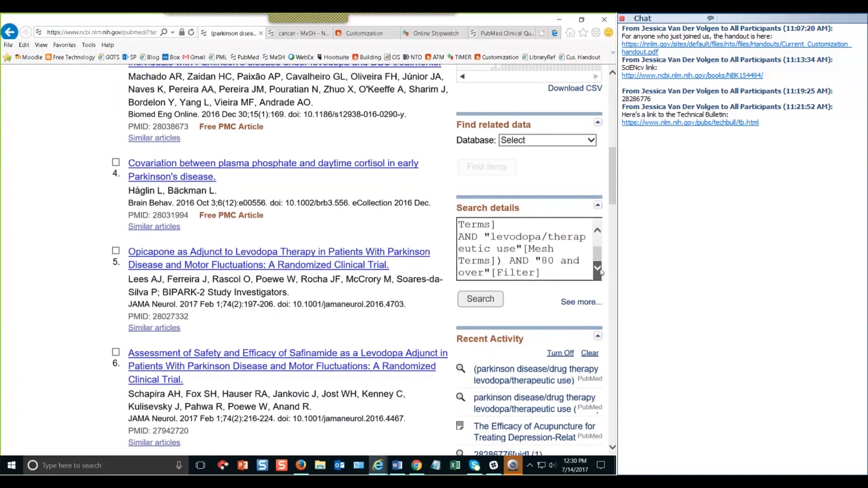
drag(509, 261, 555, 273)
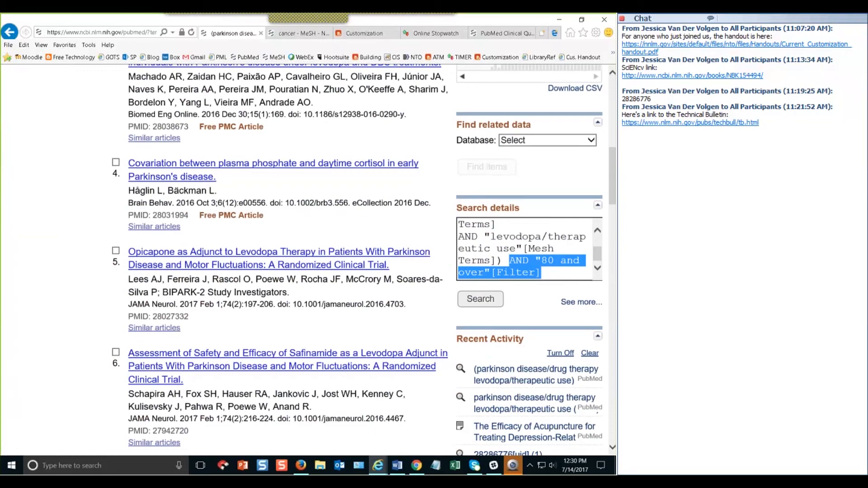
scroll(351, 281, up, 10)
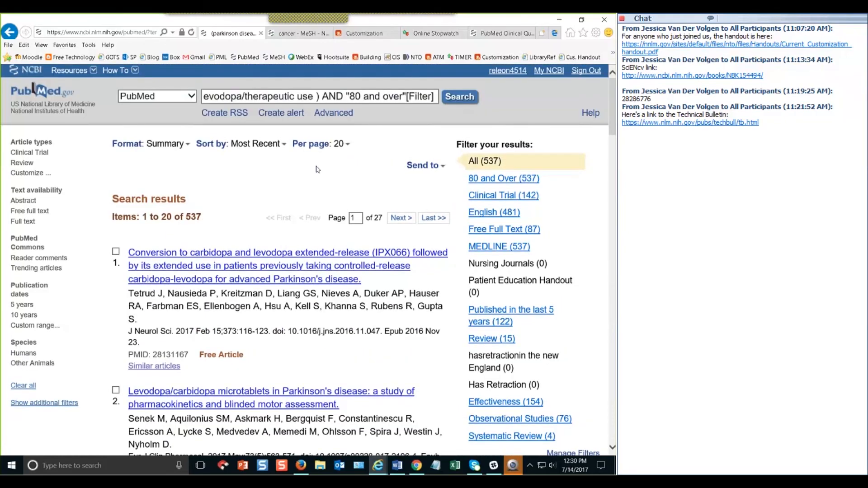
Check the filtered query in the Advanced search history and view the options available for search #7.
click(338, 119)
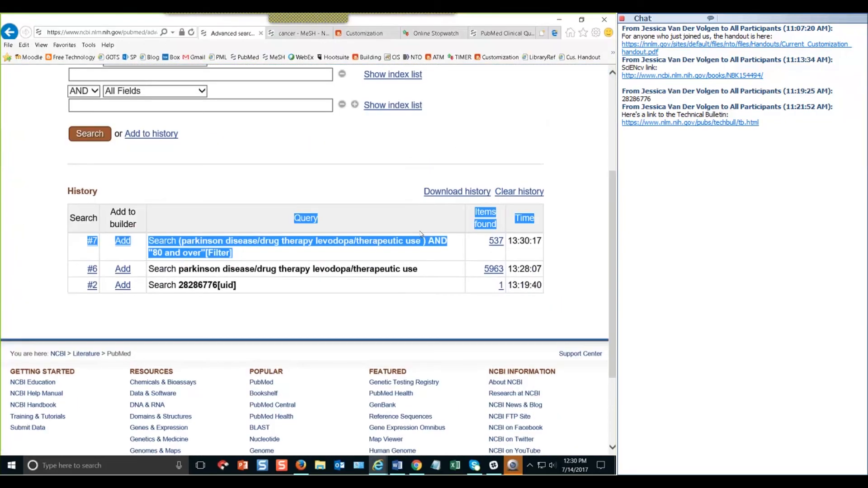
click(92, 240)
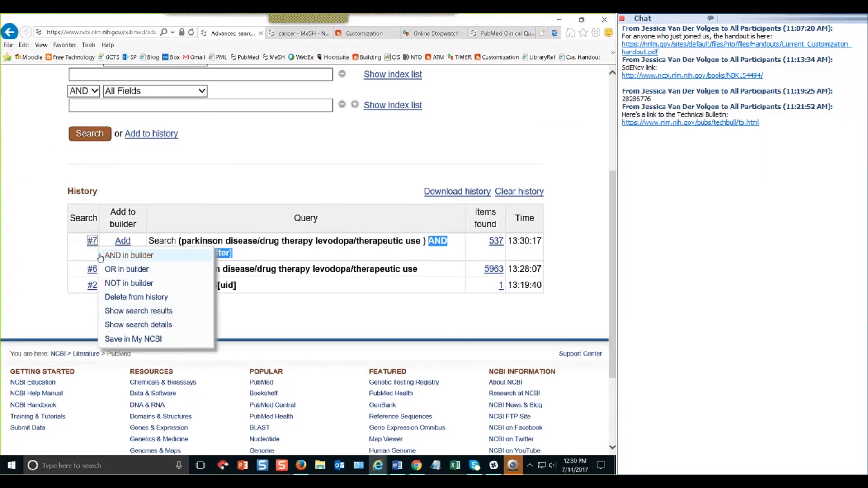
click(92, 241)
click(92, 241)
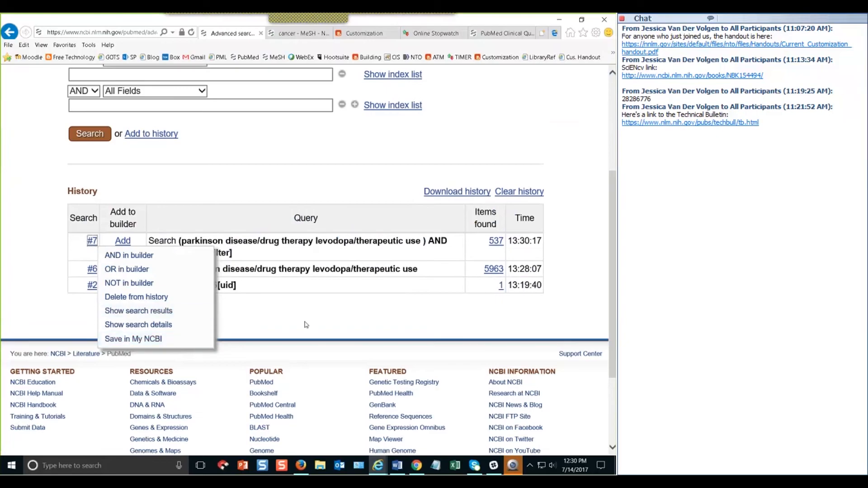
click(260, 144)
scroll(256, 136, up, 2)
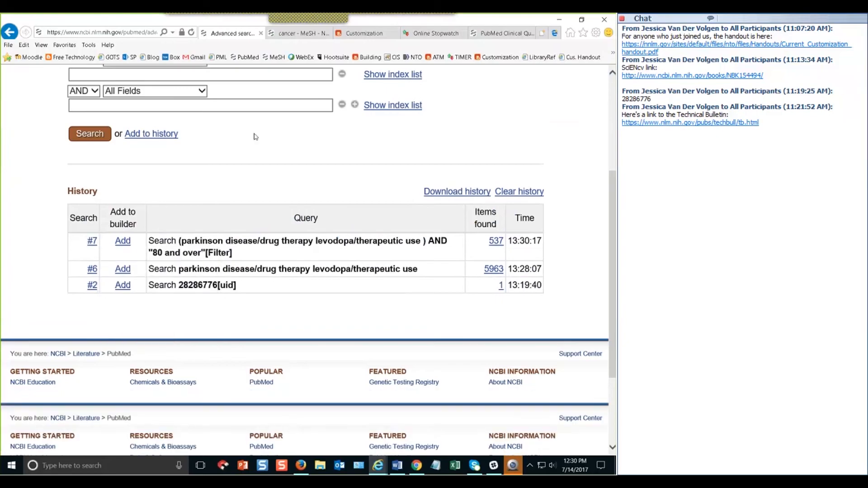
scroll(256, 136, up, 3)
Return to the results, limit them to Clinical Trial, add that filter to the search terms and rerun the search.
click(10, 35)
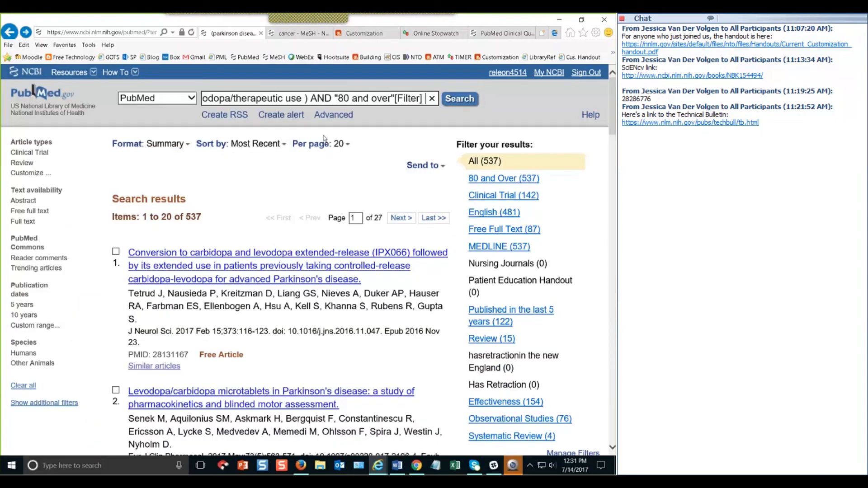
click(355, 98)
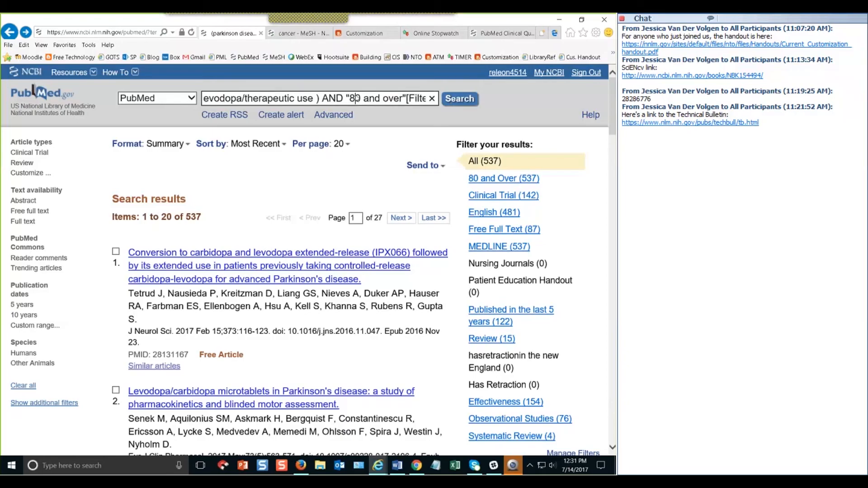
click(498, 200)
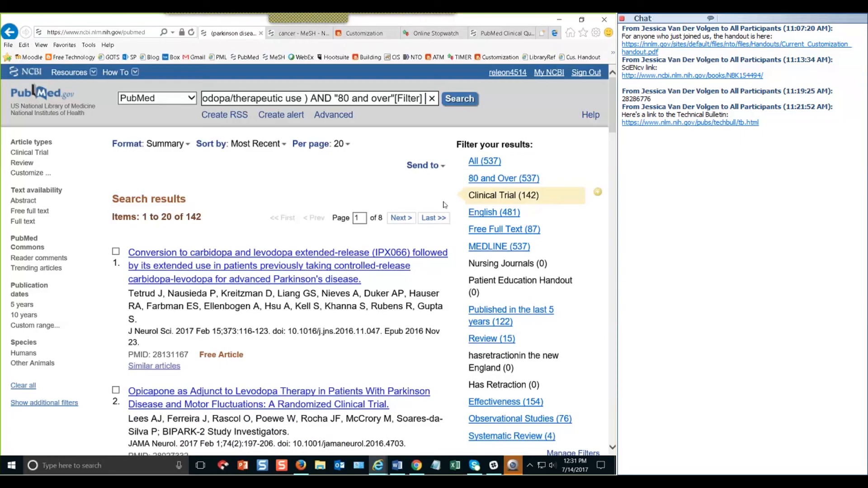
click(600, 196)
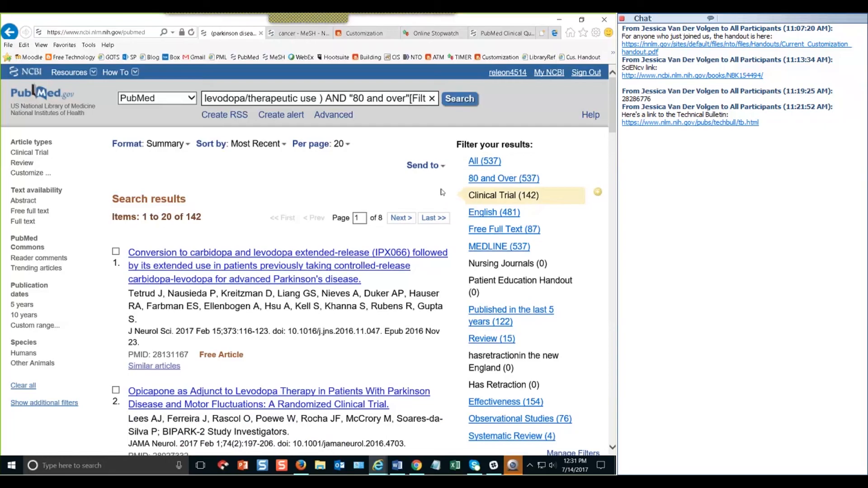
click(459, 99)
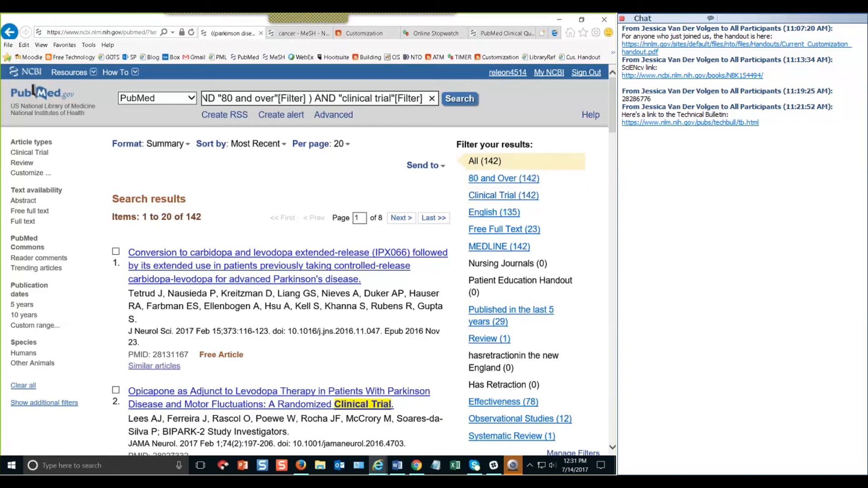
Look over the results filtered by age and clinical trial and limit them to English.
scroll(595, 261, down, 10)
scroll(596, 261, down, 3)
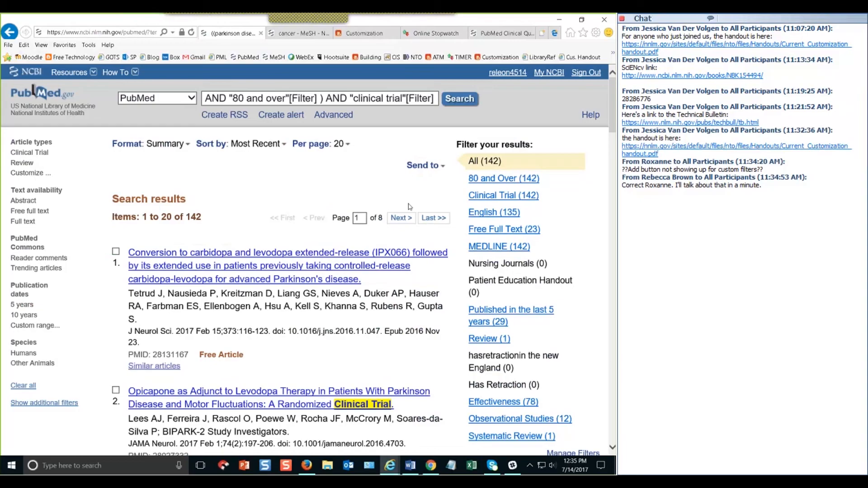
scroll(408, 206, down, 3)
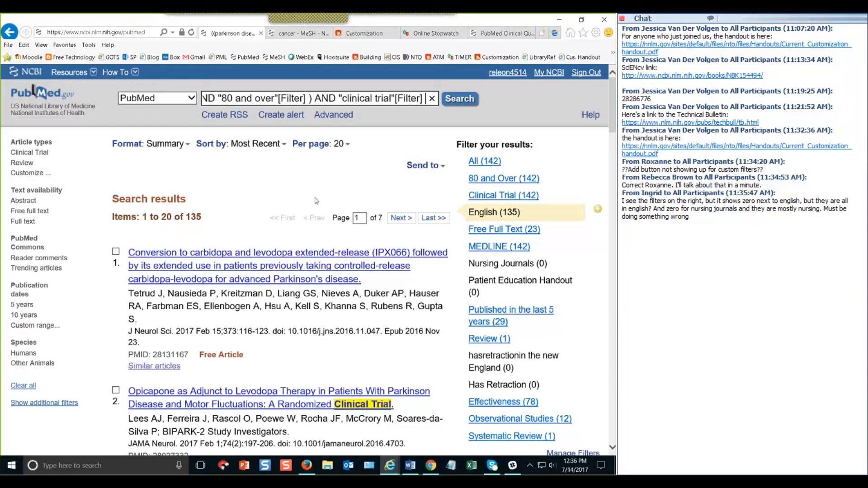
Start a custom PubMed filter in the My NCBI filter manager with the query pubstatusaheadofprint and test the query.
click(546, 77)
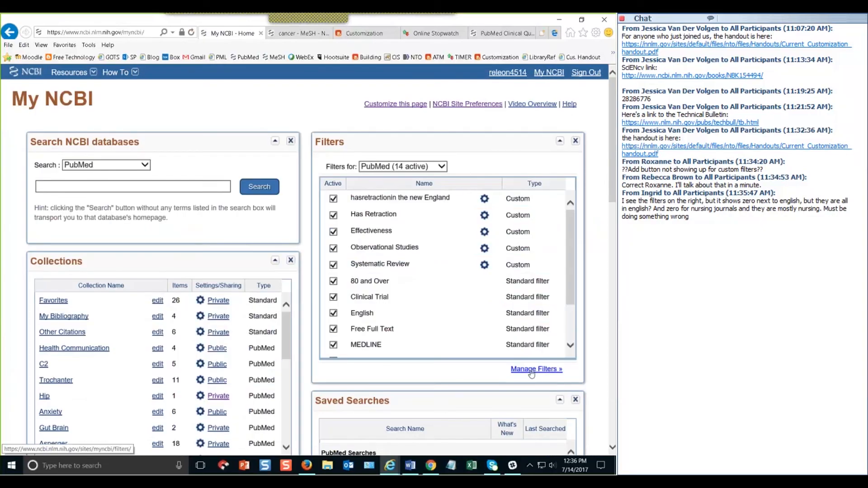
click(532, 370)
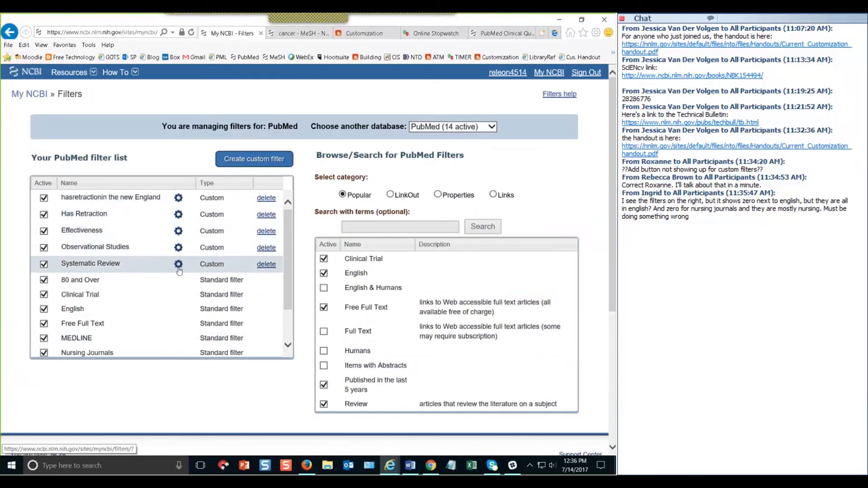
click(265, 162)
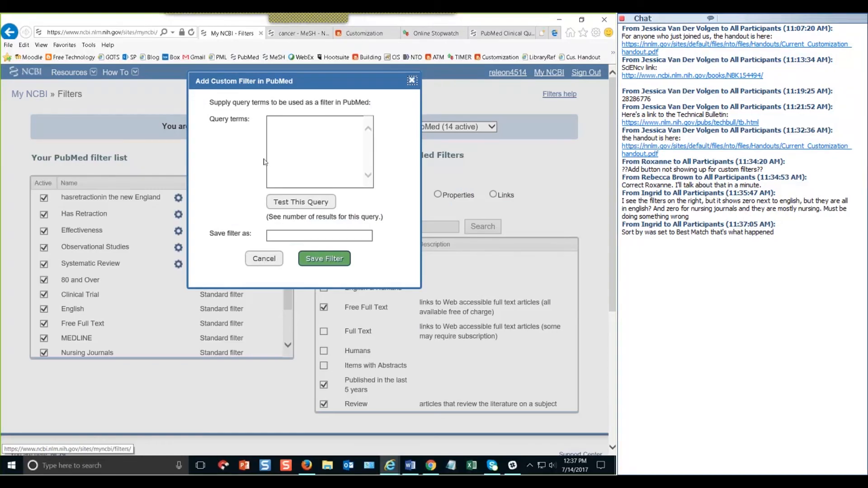
click(316, 161)
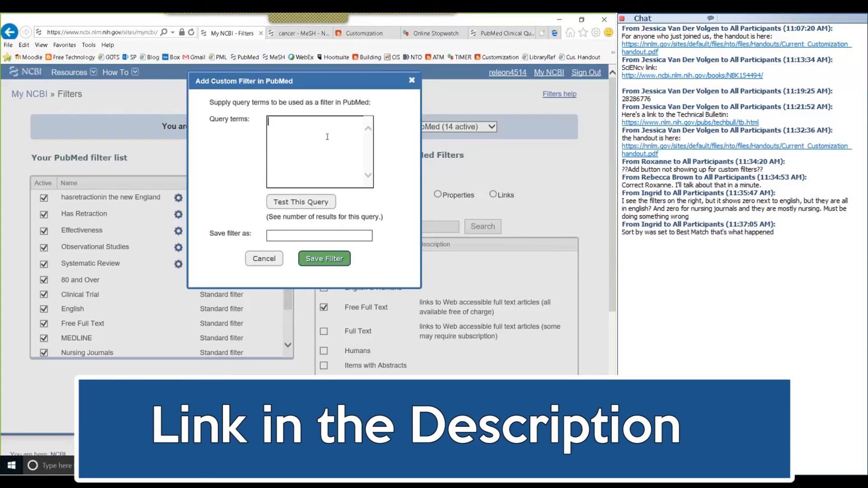
text(pubstatusaheadofprint)
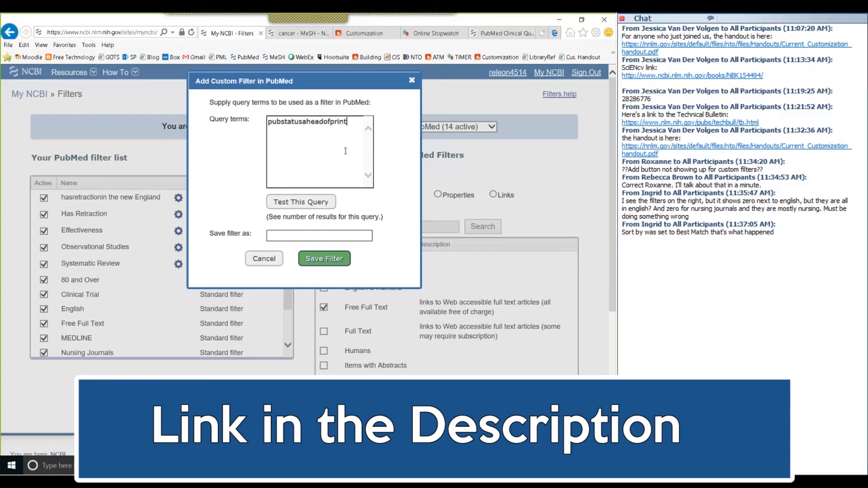
click(300, 204)
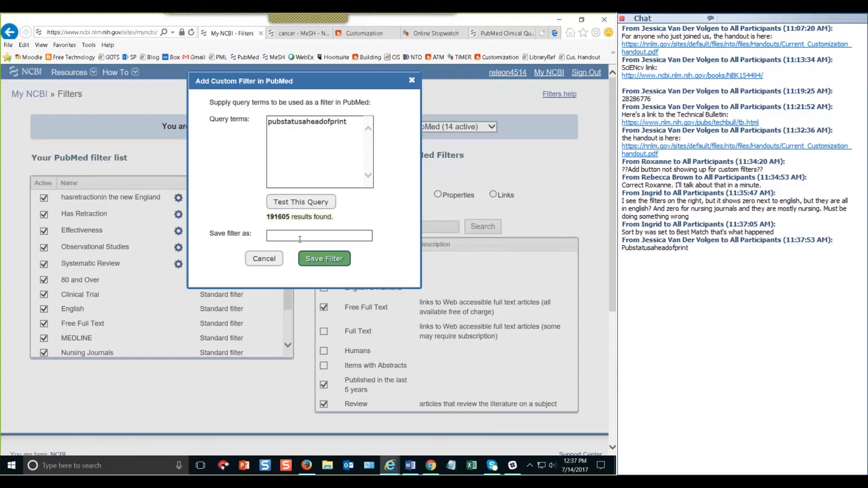
Save the custom filter as pubstatusaheadofprint and activate it in the PubMed filter list.
click(280, 236)
text(pubstatusaheadofprint)
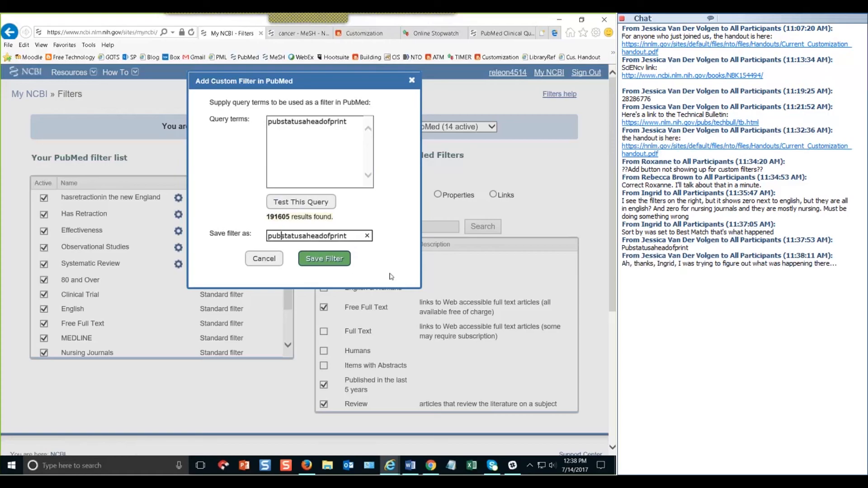
click(325, 261)
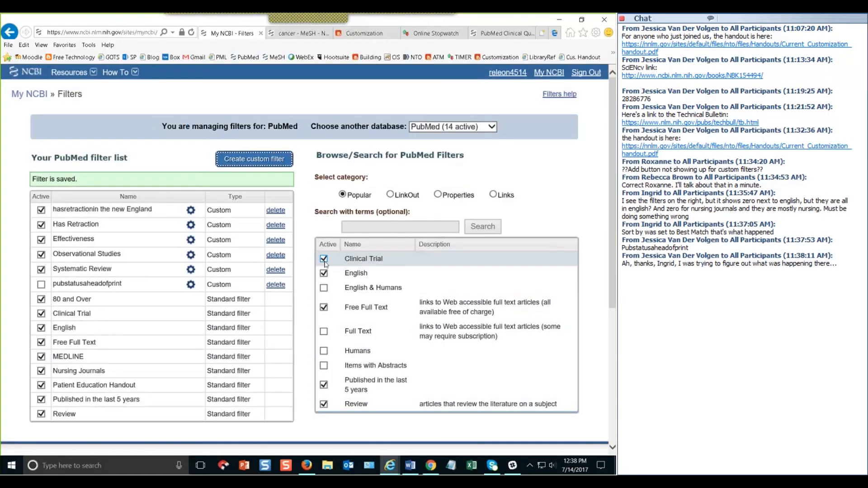
scroll(324, 263, down, 1)
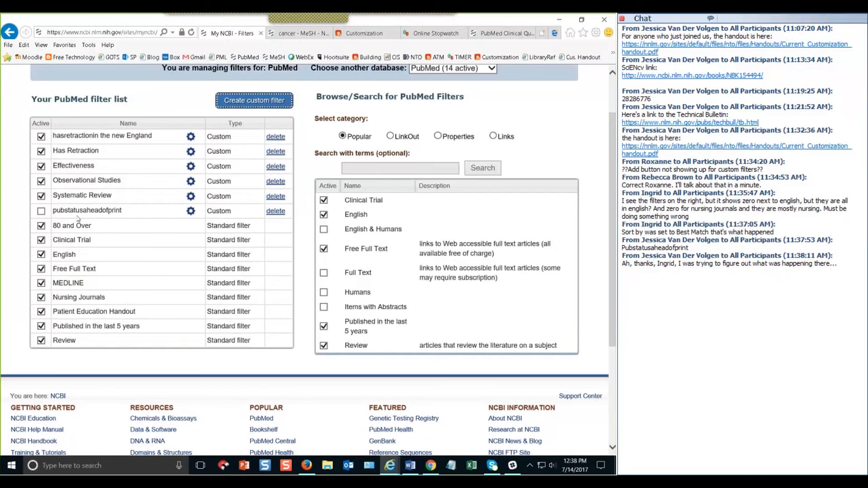
click(41, 210)
Open the Systematic Reviews filter information from PubMed Clinical Queries and copy the complete search strategy.
click(501, 33)
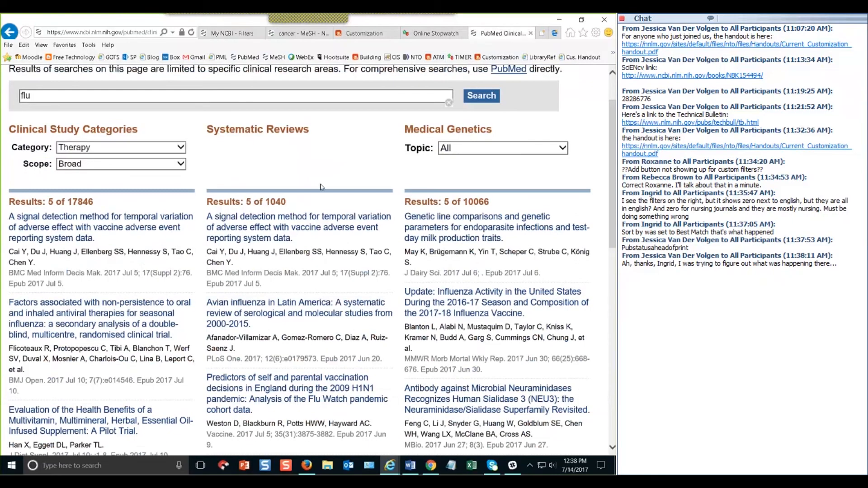
scroll(322, 186, up, 2)
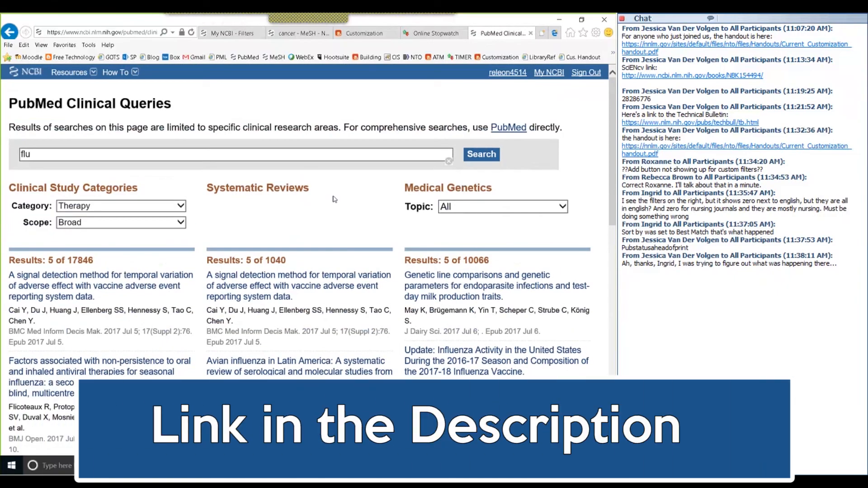
scroll(335, 199, down, 1)
scroll(336, 197, down, 2)
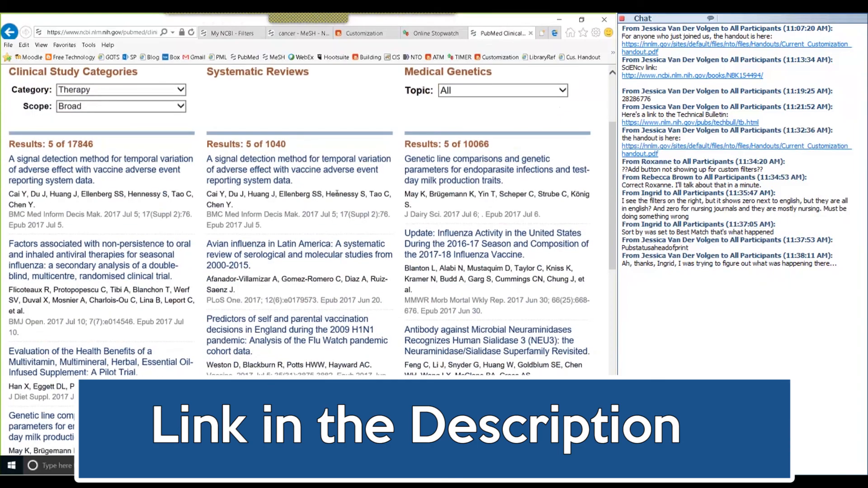
scroll(223, 193, up, 3)
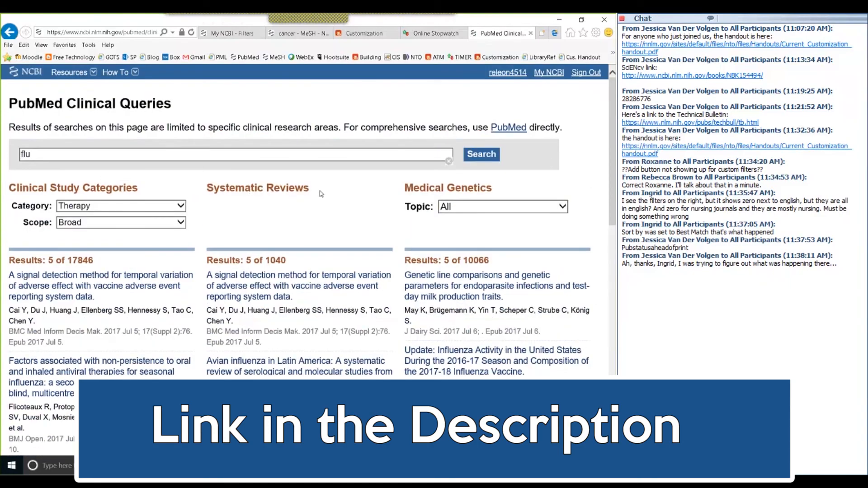
scroll(319, 191, down, 10)
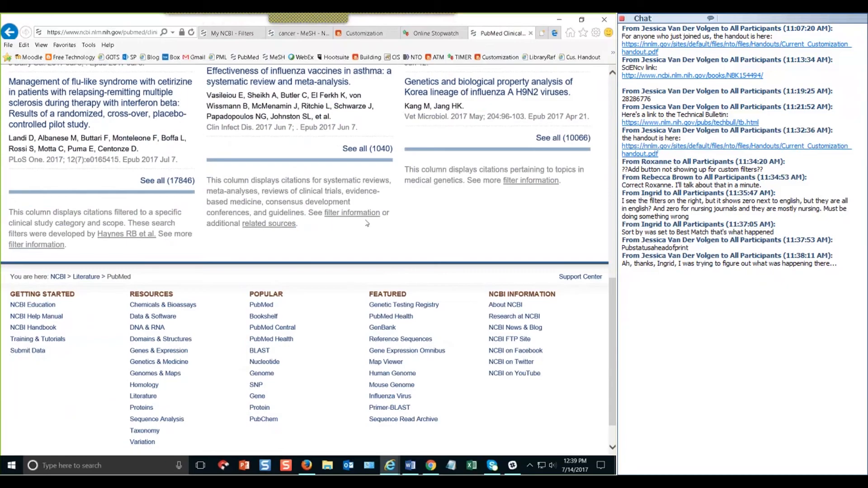
click(340, 213)
drag(22, 136, 210, 355)
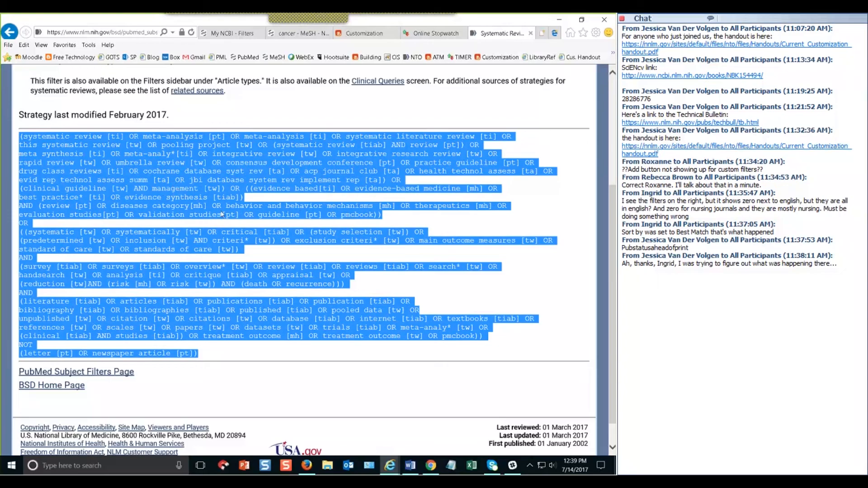
scroll(222, 215, up, 5)
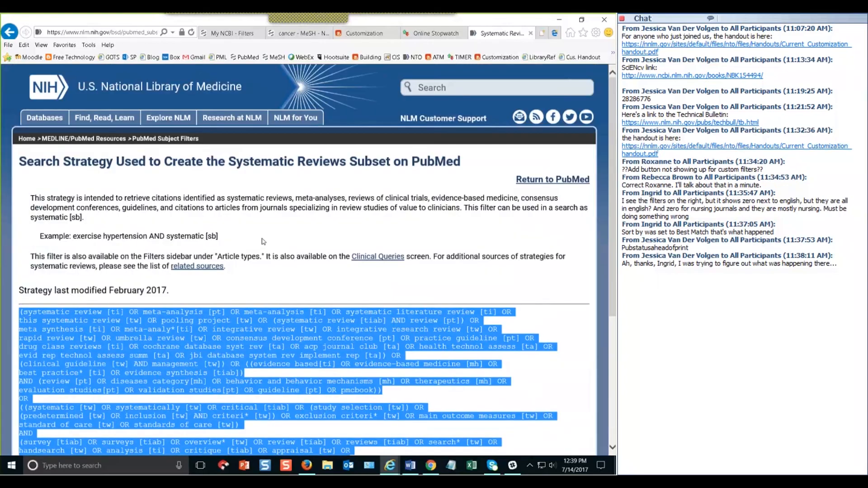
Delete the existing Systematic Review filter in My NCBI and start a new custom filter with the copied strategy as its query.
click(232, 33)
click(241, 112)
click(302, 146)
key(ctrl+v)
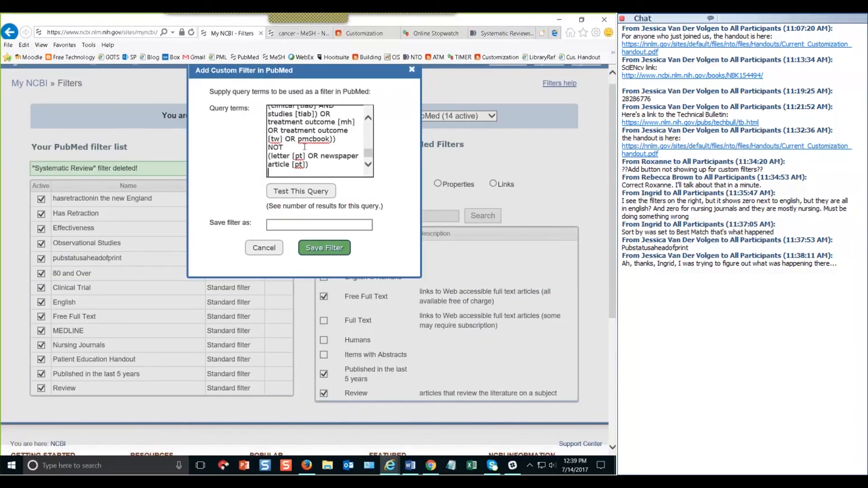
Review the pasted systematic review search strategy and test it as the custom filter query.
scroll(308, 140, up, 4)
scroll(309, 134, up, 4)
click(301, 191)
Save the custom filter as systematic review and activate it in the PubMed filter list.
click(285, 225)
text(systematic review ti OR)
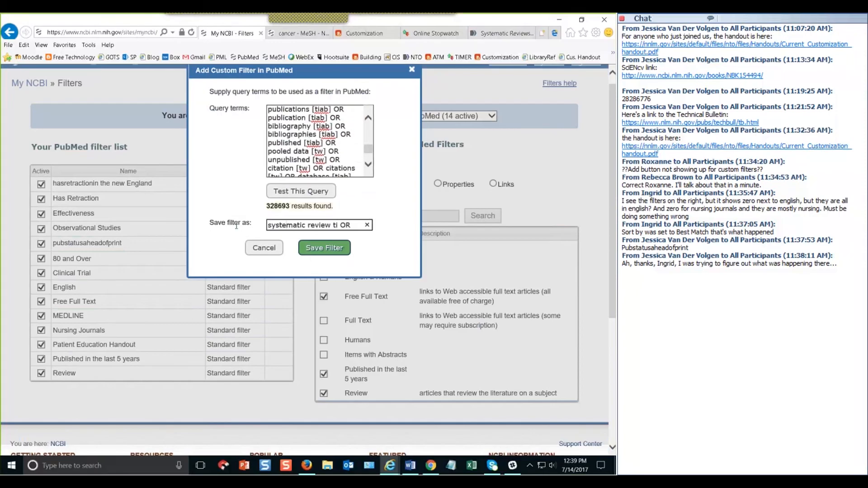
key(BackSpace)
key(BackSpace)
key(BackSpace)
key(BackSpace)
key(BackSpace)
key(BackSpace)
key(Return)
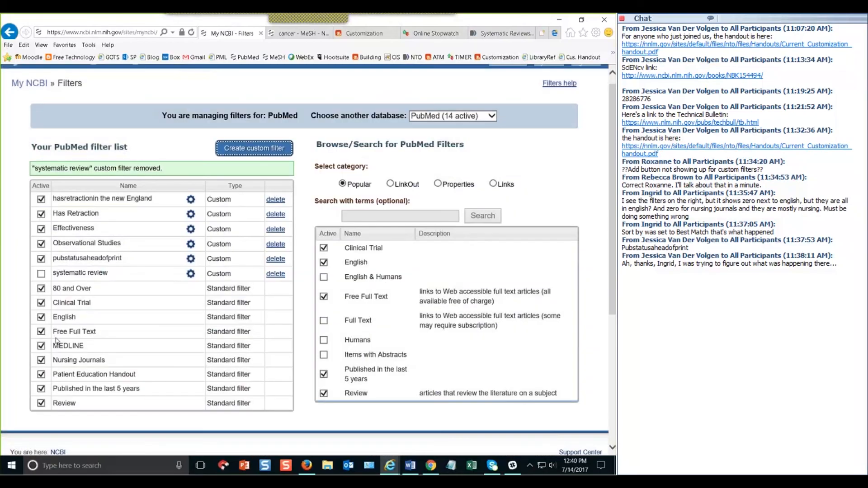
scroll(57, 341, down, 2)
click(41, 215)
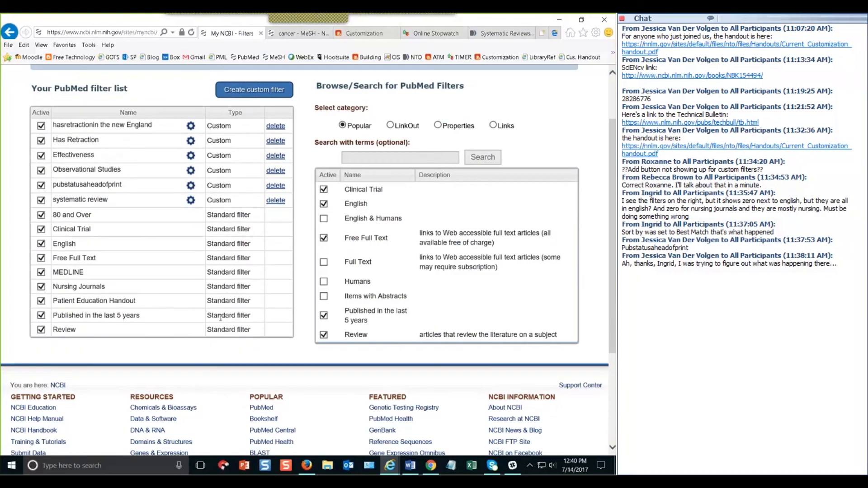
Return to the My NCBI home page and search PubMed for cancer.
scroll(221, 318, up, 2)
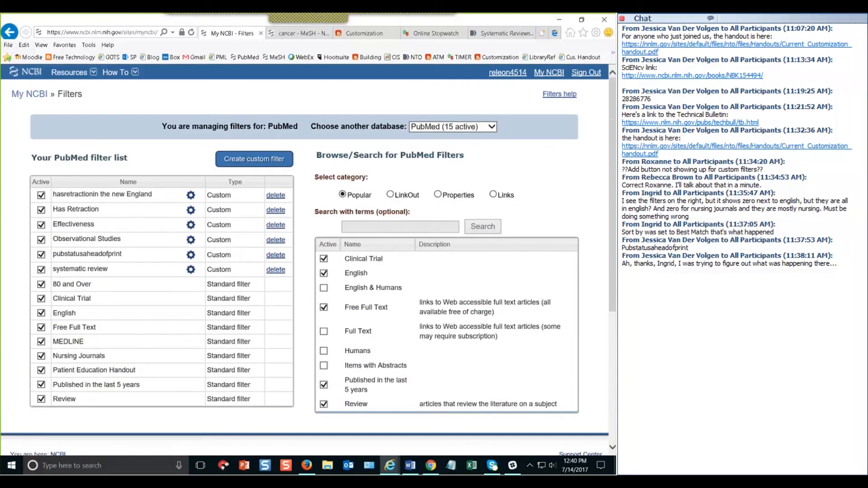
click(24, 98)
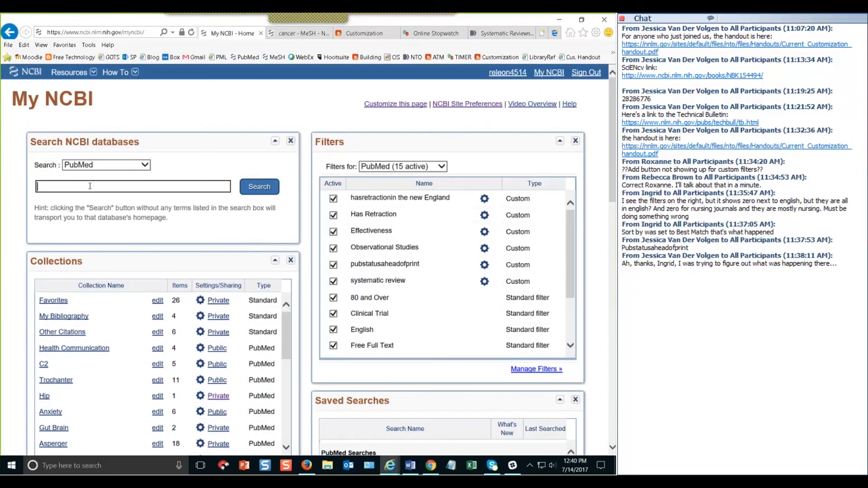
text(cancer)
key(Return)
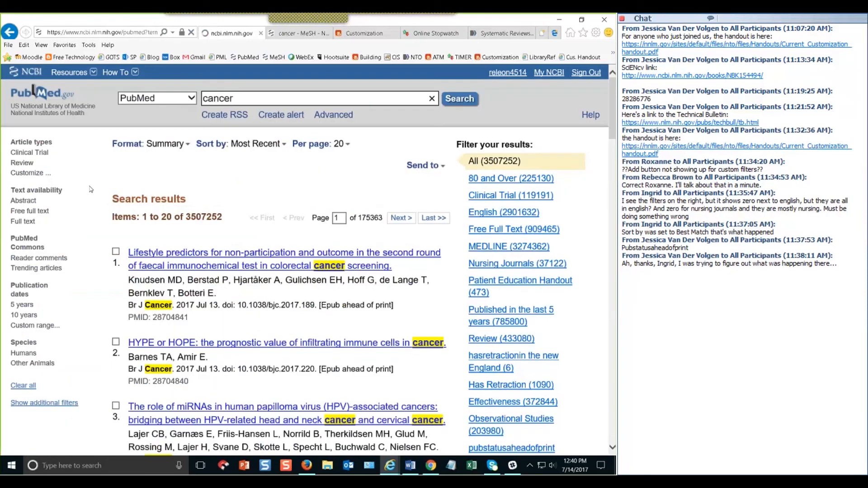
Narrow the cancer search results with the custom pubstatusaheadofprint filter and look through the filtered articles.
scroll(384, 198, down, 3)
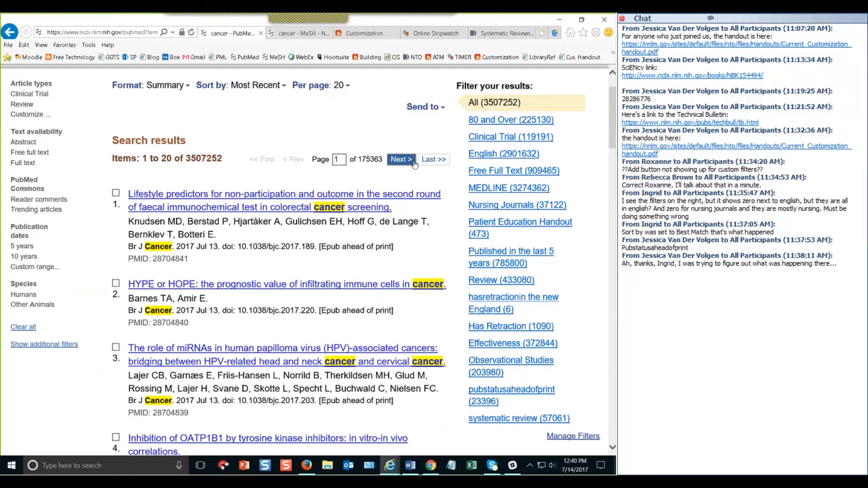
scroll(457, 277, down, 3)
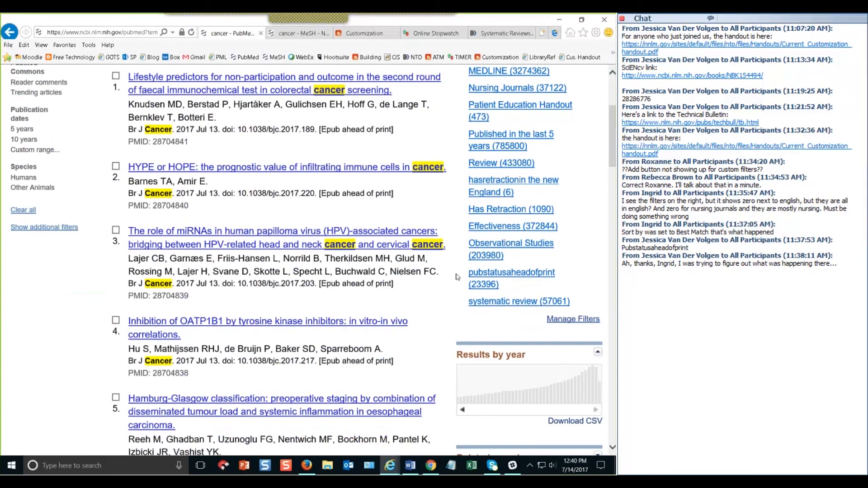
click(524, 276)
scroll(495, 219, down, 3)
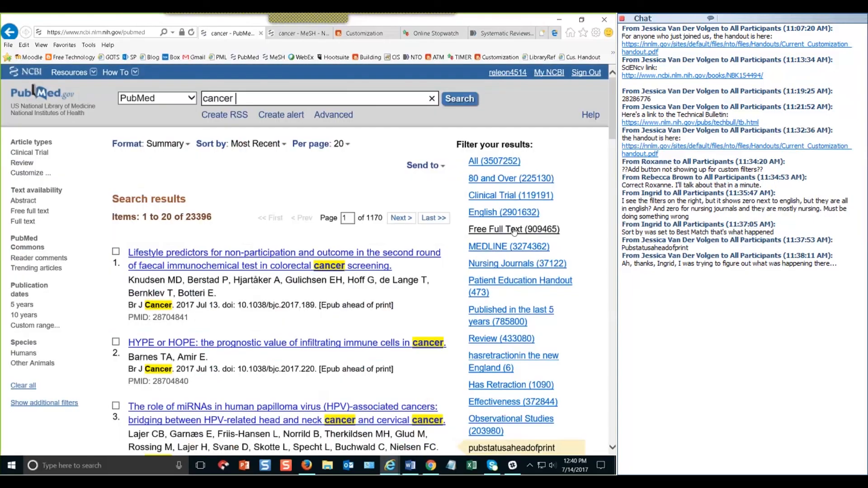
scroll(536, 170, down, 5)
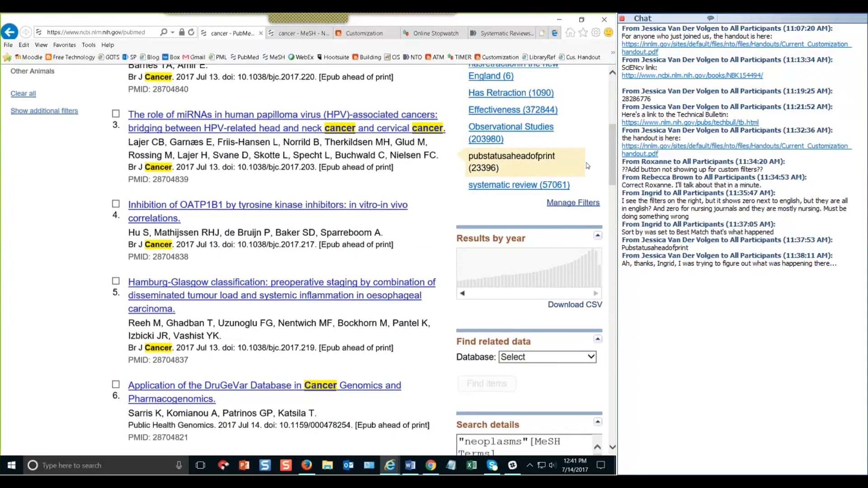
scroll(336, 251, up, 3)
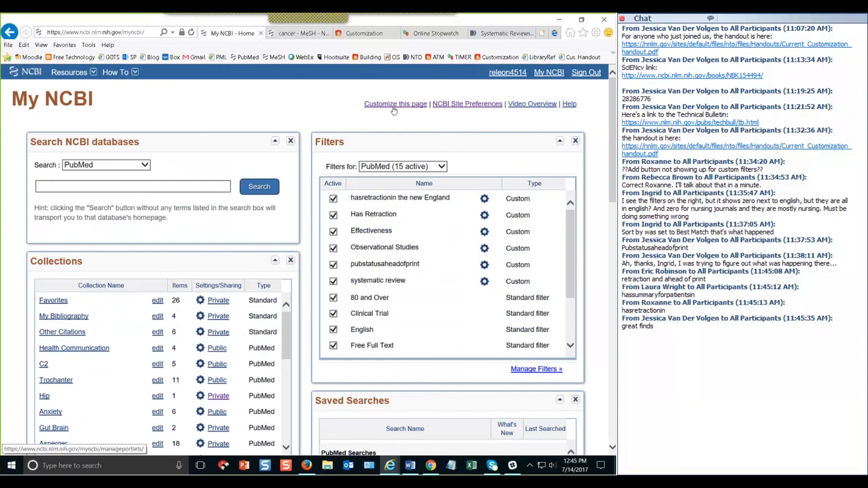
Open the NCBI Site Preferences and save Yellow as the highlighting color for search terms.
click(449, 104)
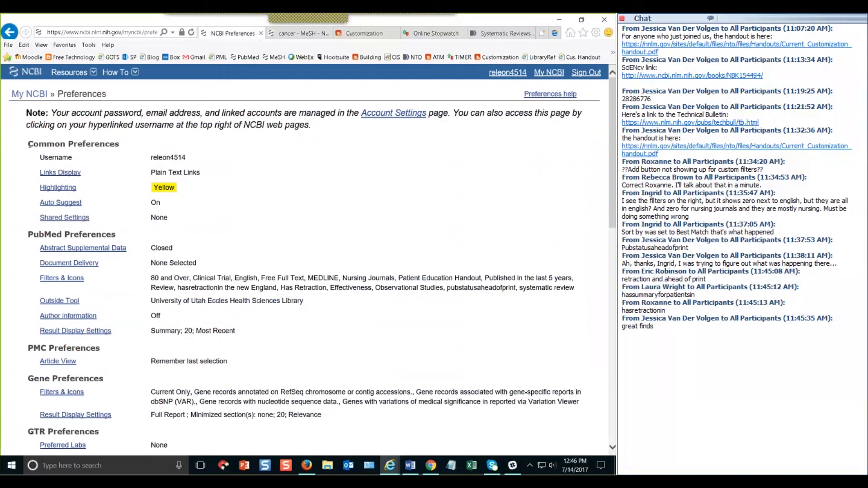
drag(29, 145, 120, 145)
click(111, 184)
click(53, 190)
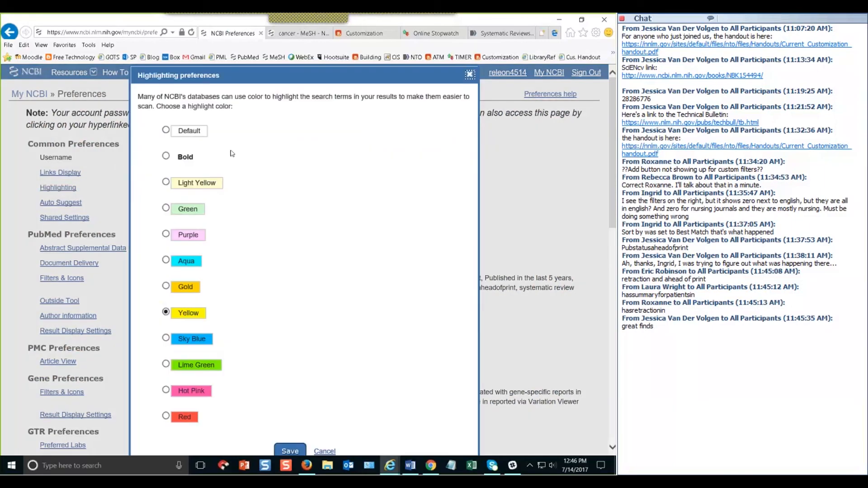
scroll(287, 239, down, 1)
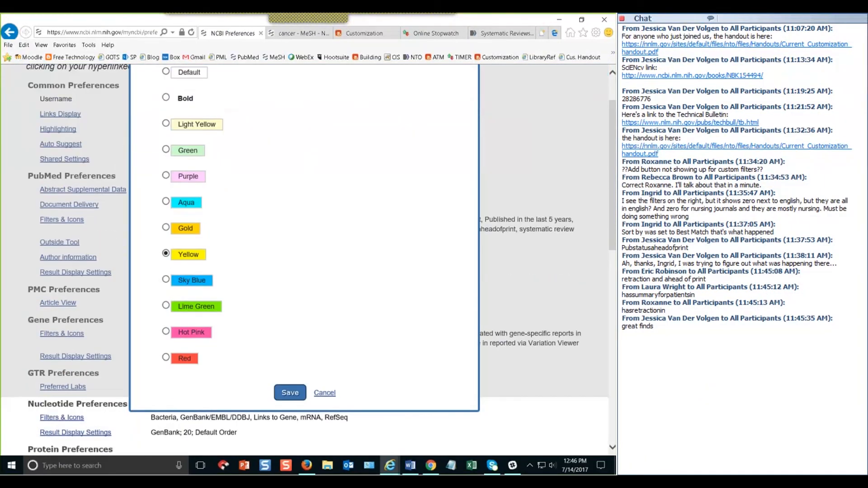
click(284, 392)
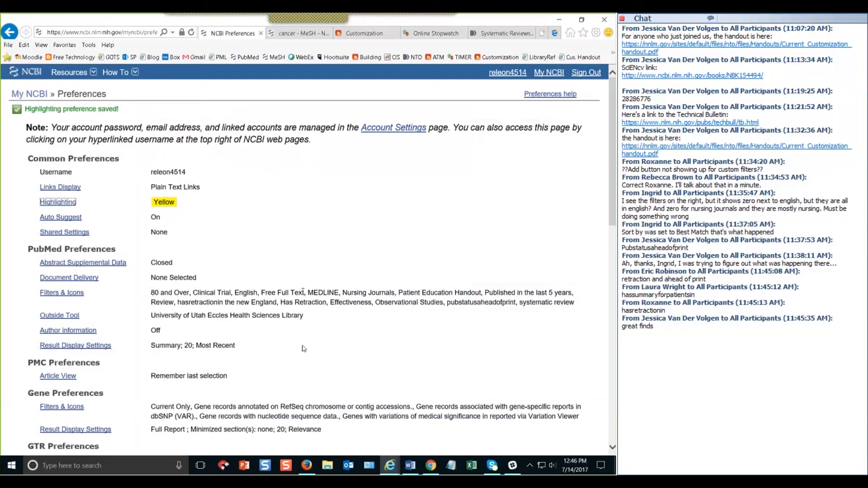
Review the Auto Suggest preference without saving it, and save the links display preference as Plain Links.
scroll(311, 332, down, 3)
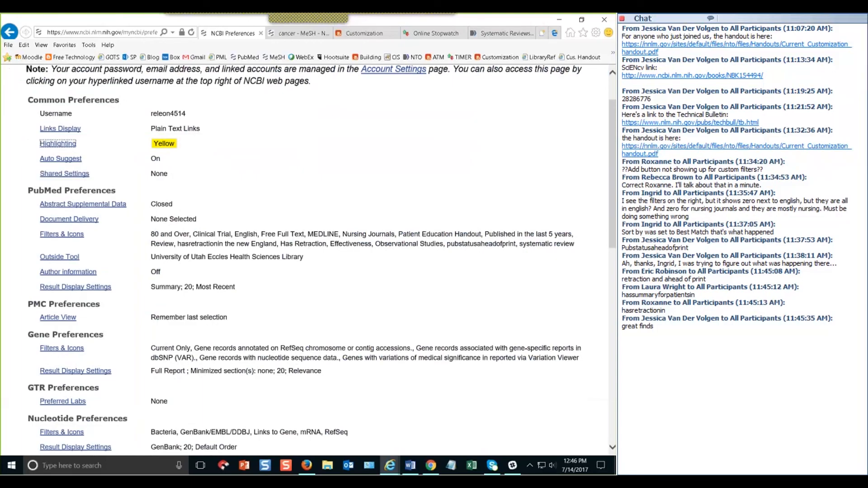
click(54, 160)
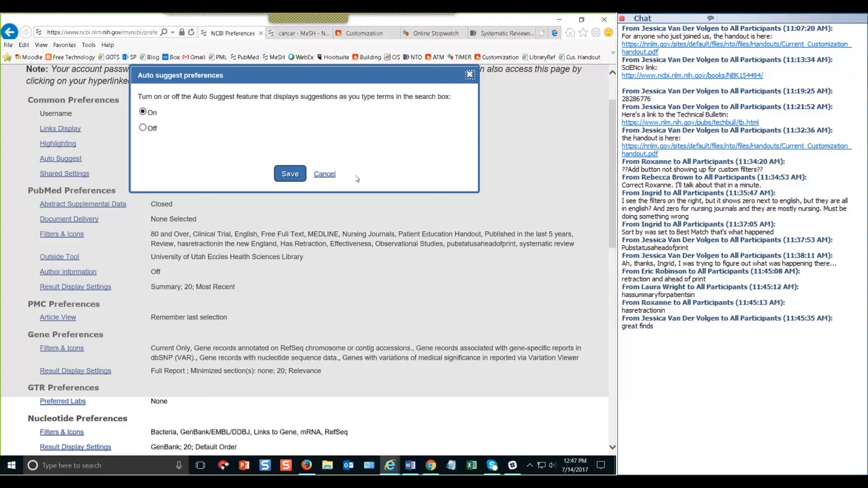
click(325, 175)
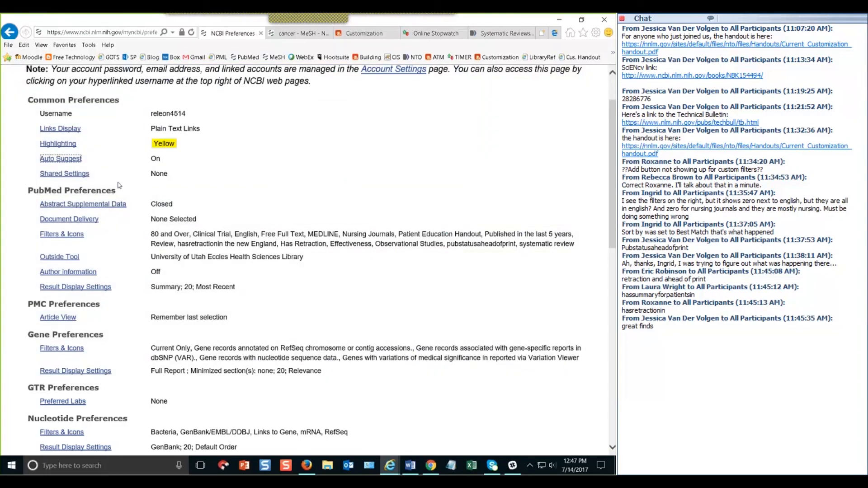
click(65, 128)
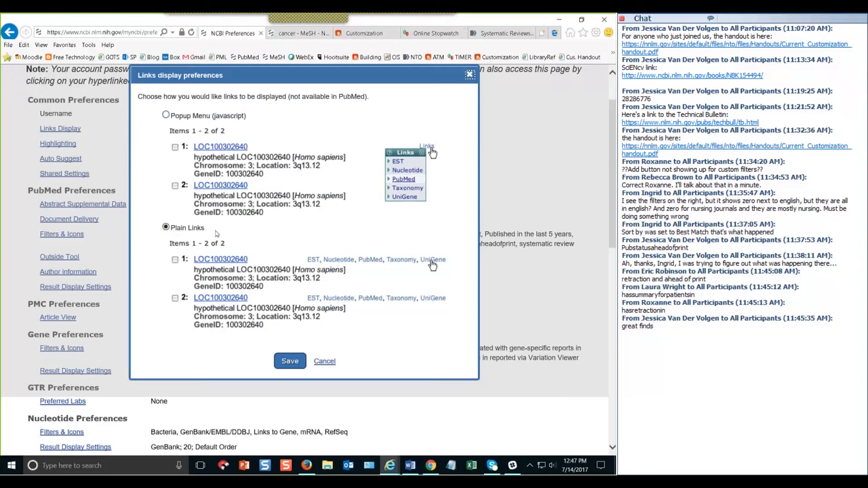
click(291, 361)
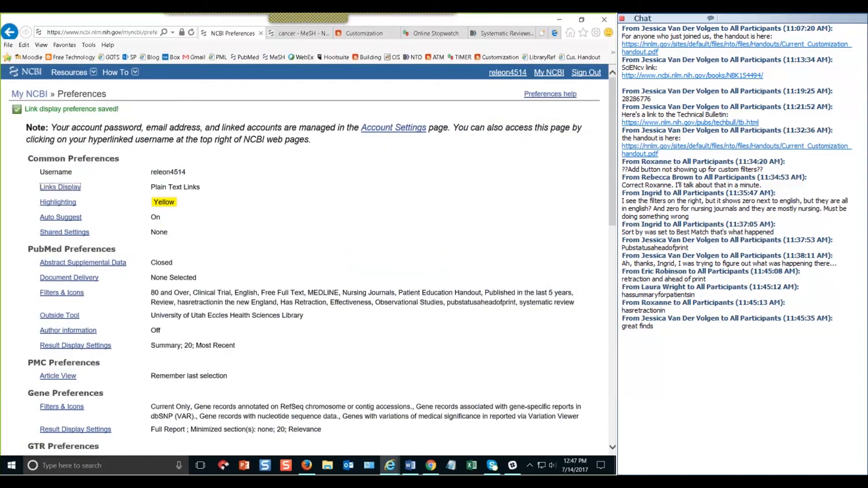
Switch to the MeSH results for cancer and examine the database choices, highlighted terms and plain links under each record.
click(302, 36)
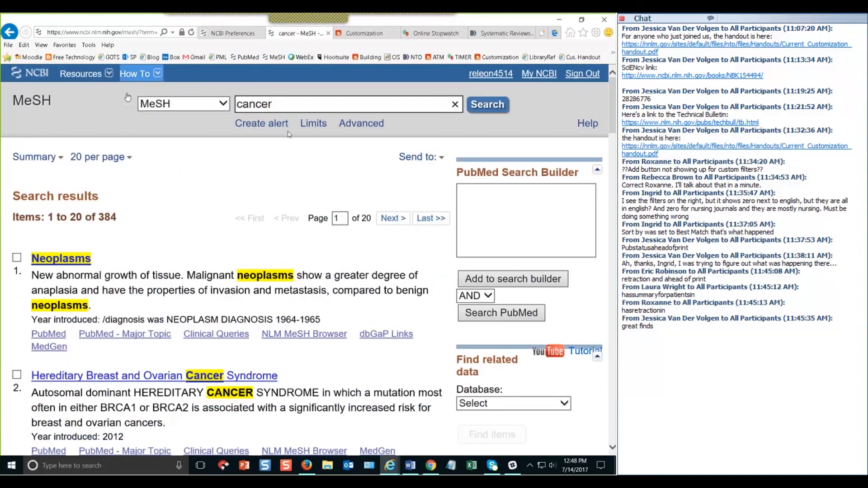
click(169, 108)
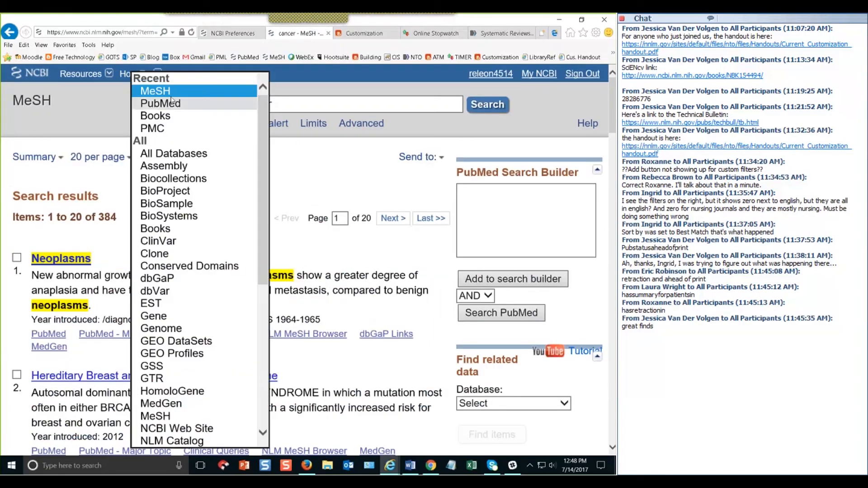
click(168, 92)
click(197, 174)
scroll(205, 171, down, 1)
scroll(206, 170, up, 1)
scroll(127, 139, down, 3)
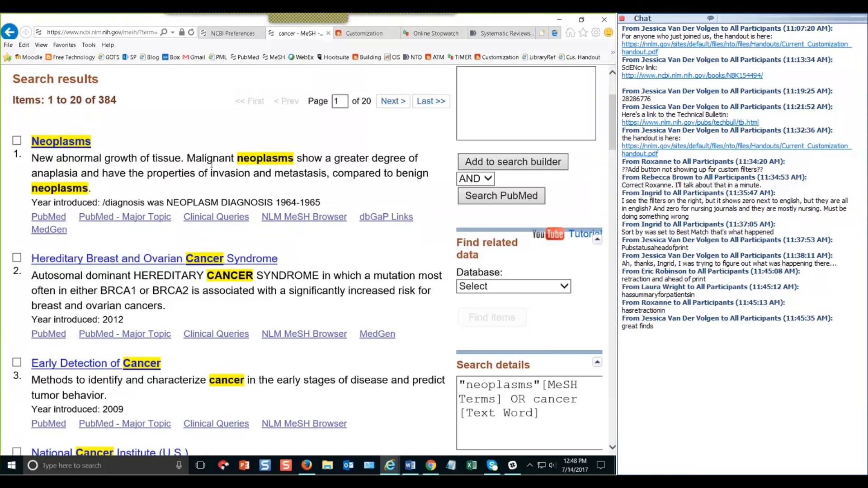
Switch to Firefox, where no NCBI account is signed in, and search the MeSH database for cancer.
click(306, 466)
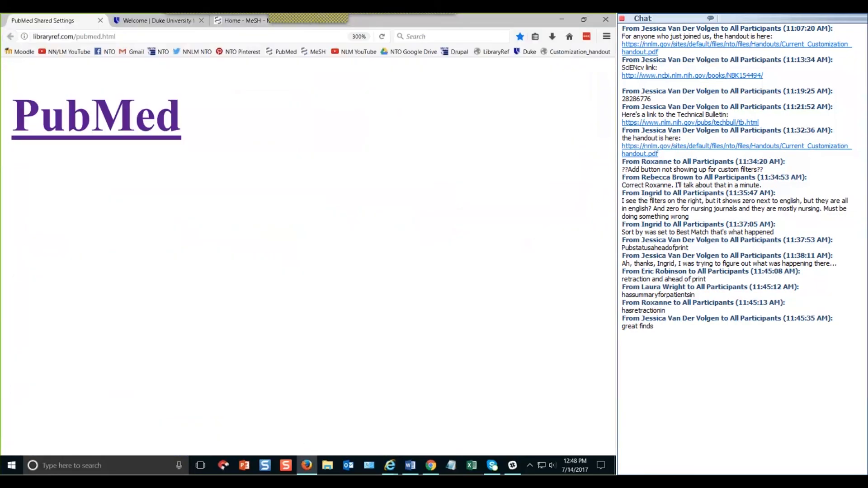
click(230, 20)
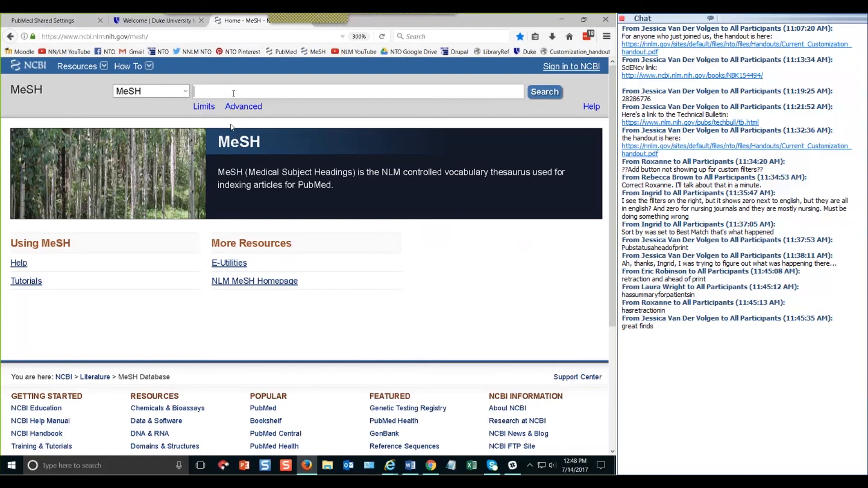
text(cancre)
key(Return)
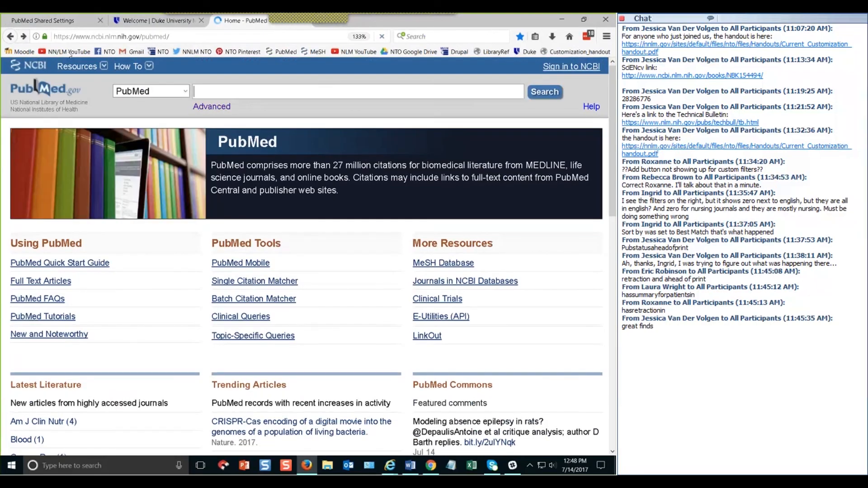
click(136, 92)
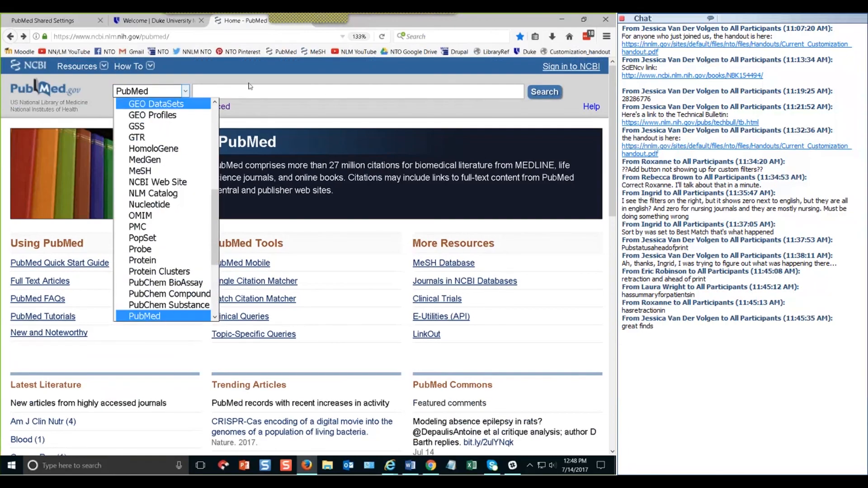
text(cancer)
key(Return)
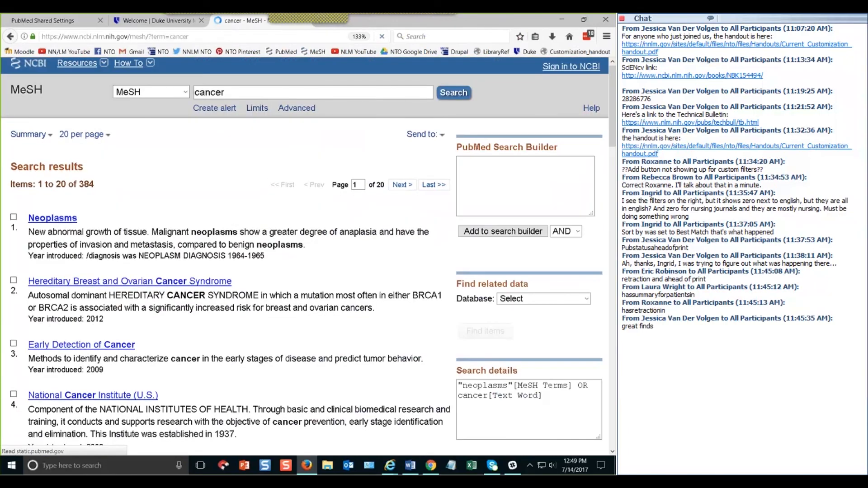
scroll(279, 202, down, 2)
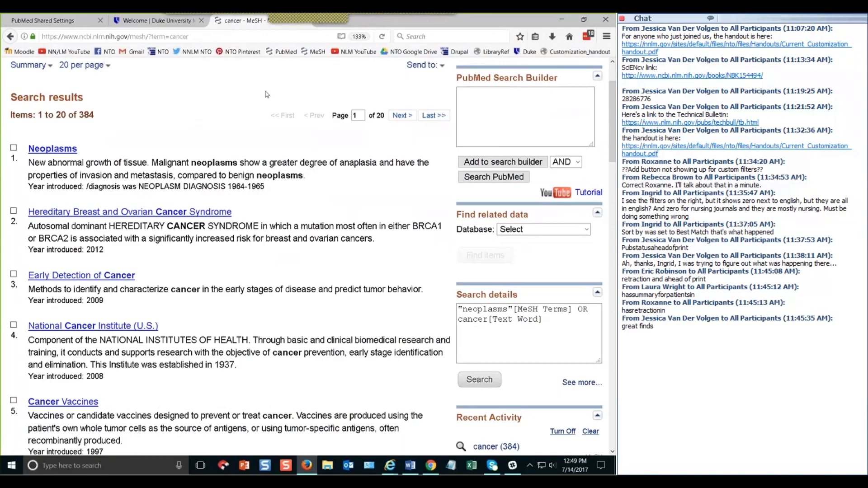
Switch back to the signed-in MeSH results for cancer in Internet Explorer and compare the links and highlighting.
click(390, 465)
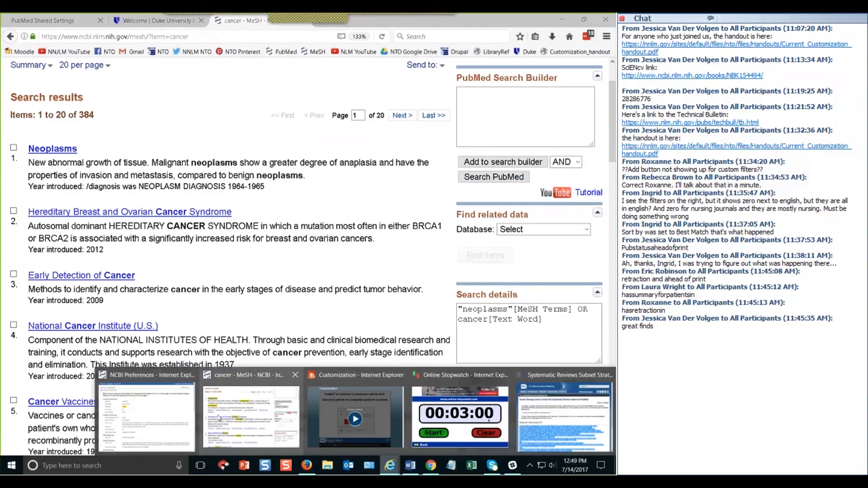
click(218, 416)
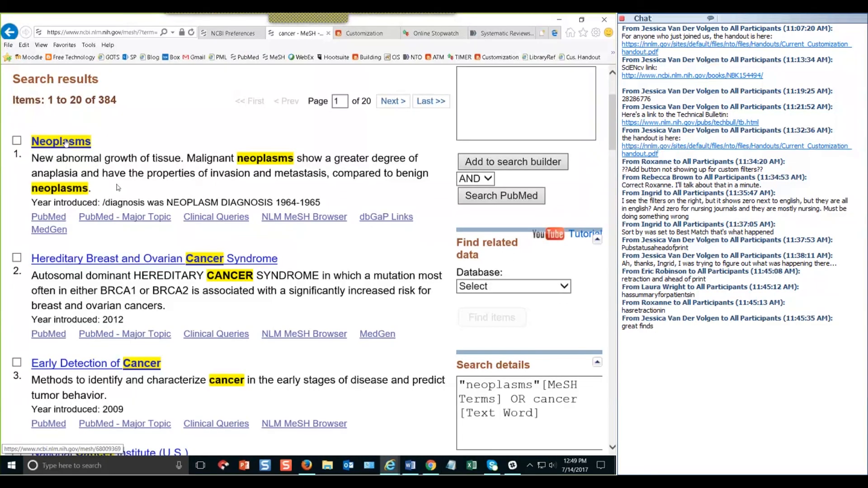
scroll(62, 173, down, 1)
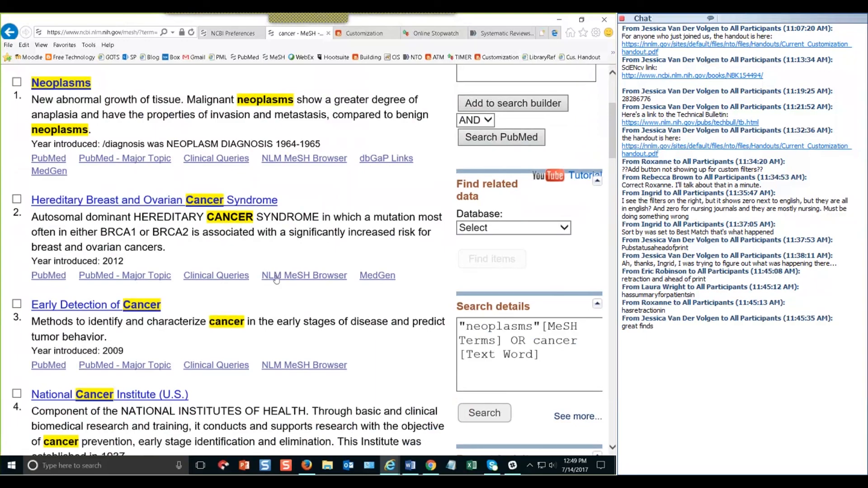
Return to the NCBI Preferences and examine the PubMed Result Display Settings entry.
click(232, 33)
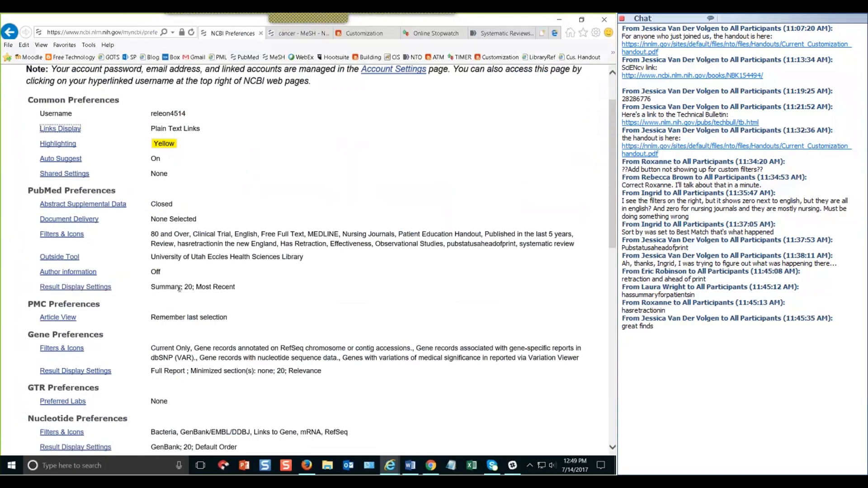
drag(150, 287, 263, 283)
click(225, 287)
Open the Shared Settings preferences, review the filter and highlight sharing options, and cancel without saving.
click(62, 176)
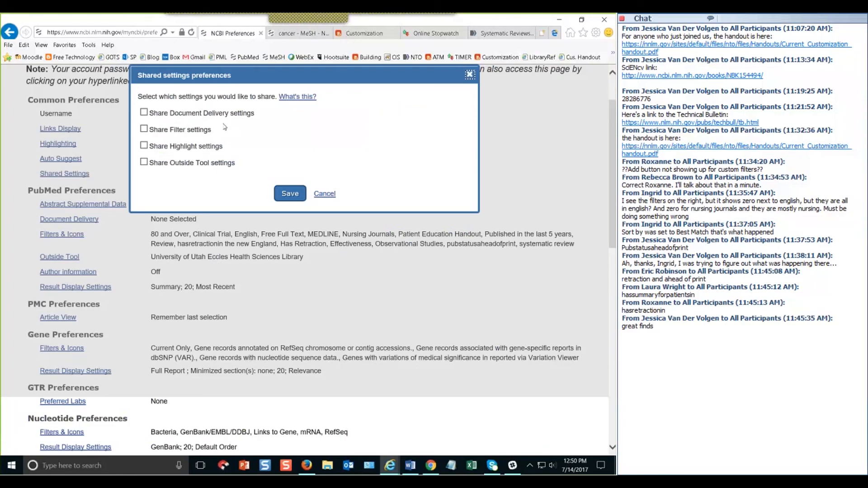
click(170, 135)
click(169, 148)
click(170, 144)
click(332, 195)
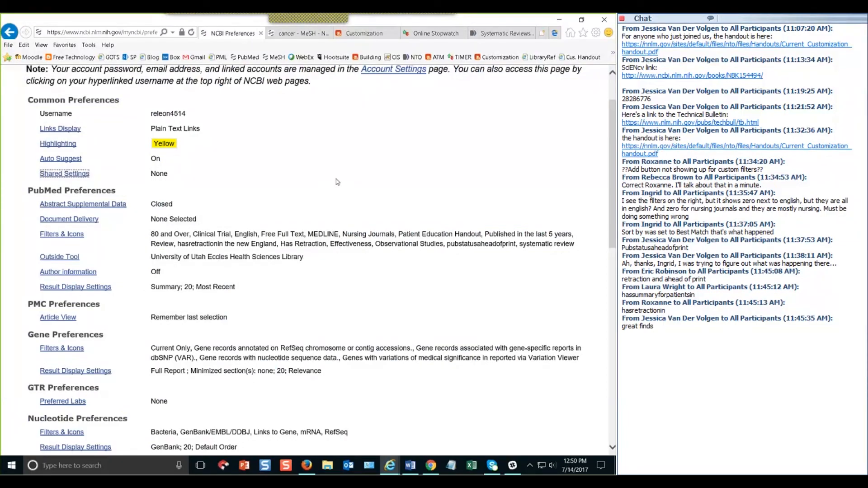
Switch to Firefox, open PubMed through the shared settings link on the libraryref.com page, and search for flu.
click(308, 470)
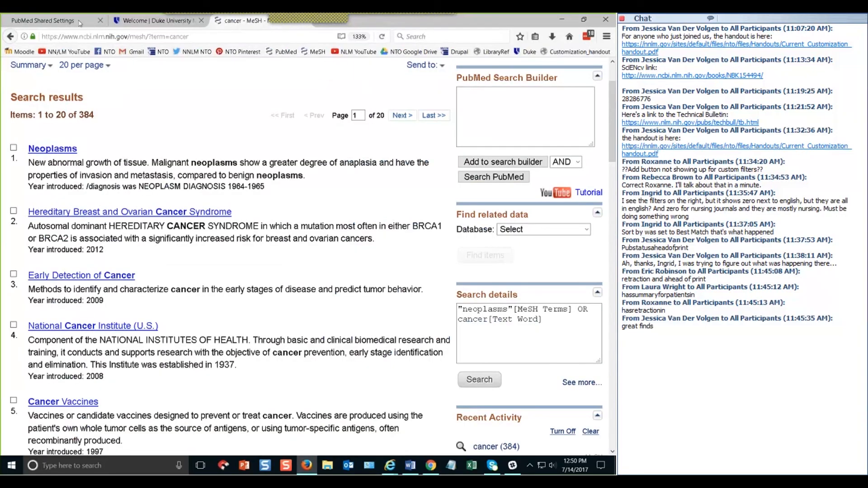
click(79, 22)
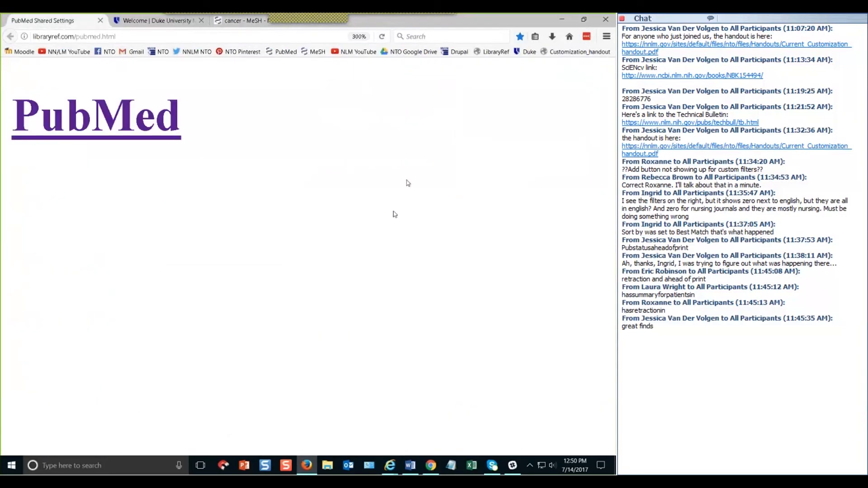
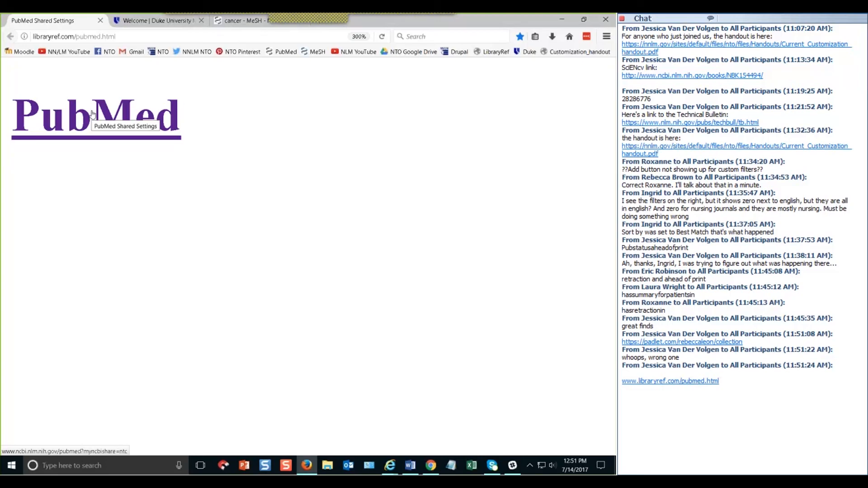
click(92, 113)
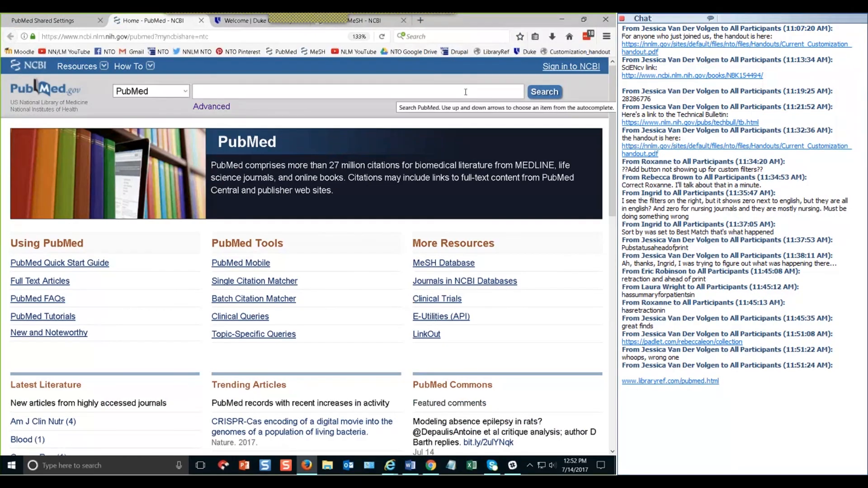
text(flu)
key(Return)
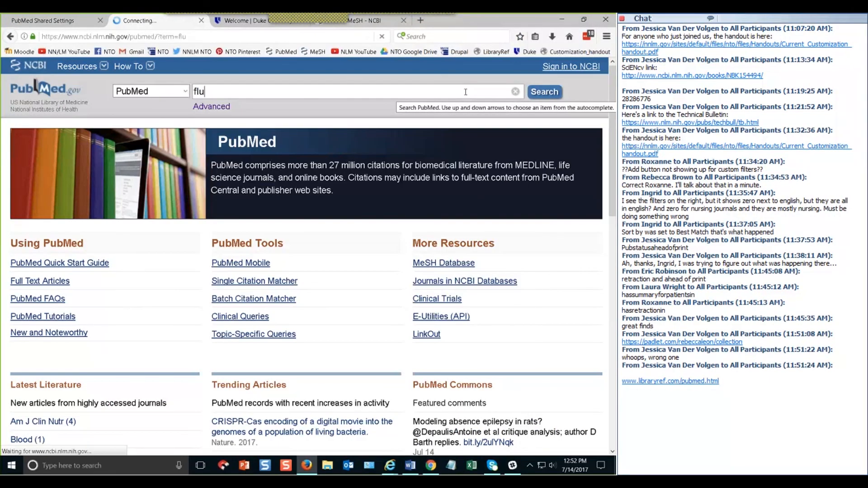
scroll(427, 281, up, 1)
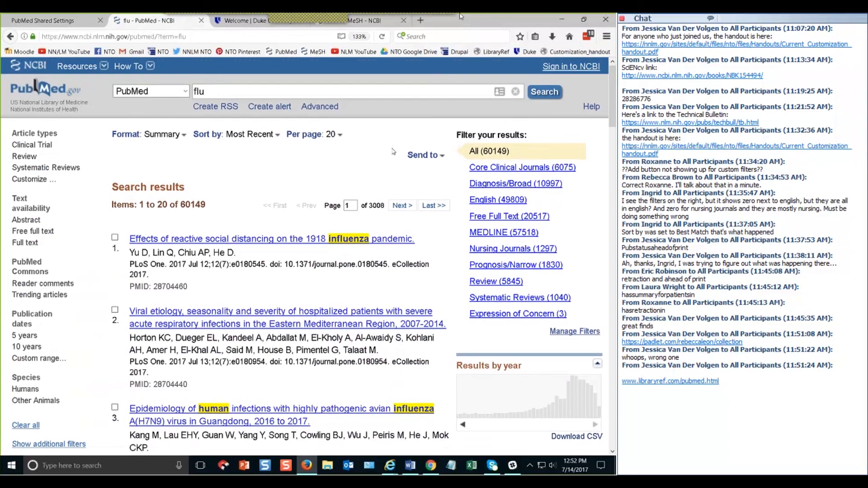
Revisit the PubMed Shared Settings link page and return to the flu search results.
click(58, 20)
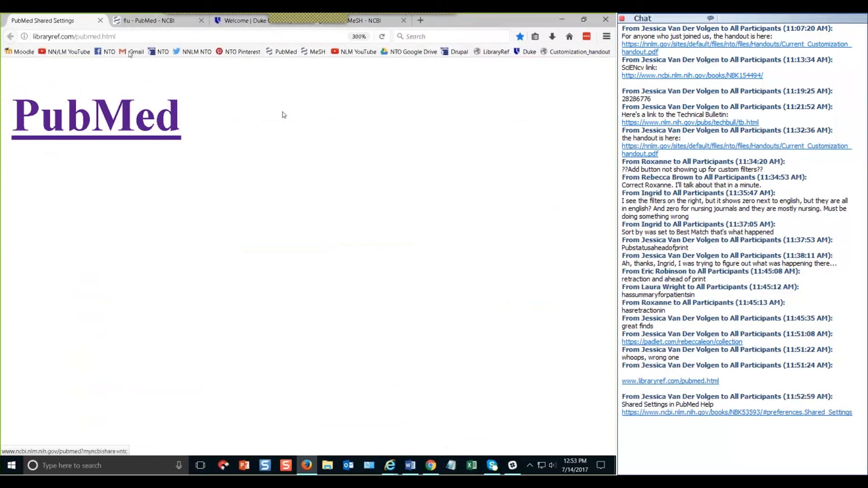
click(128, 25)
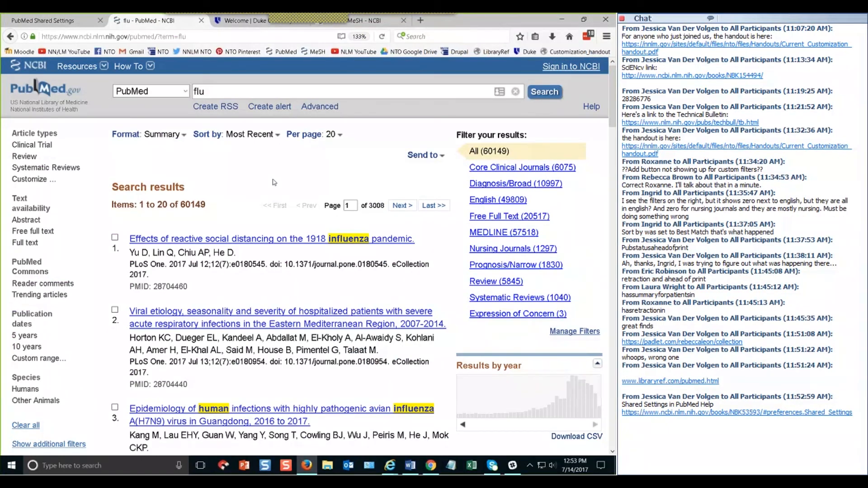
click(295, 88)
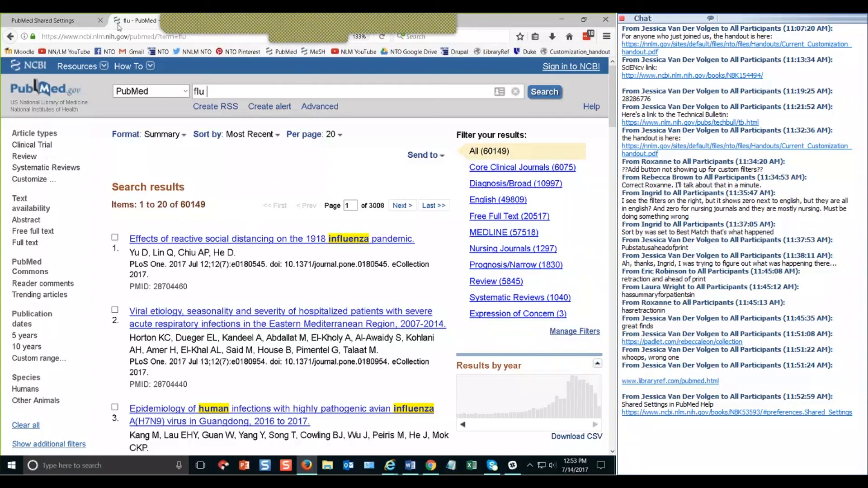
Open PubMed from the quicklinks on the Duke Medical Center Library site and search for flu.
click(234, 24)
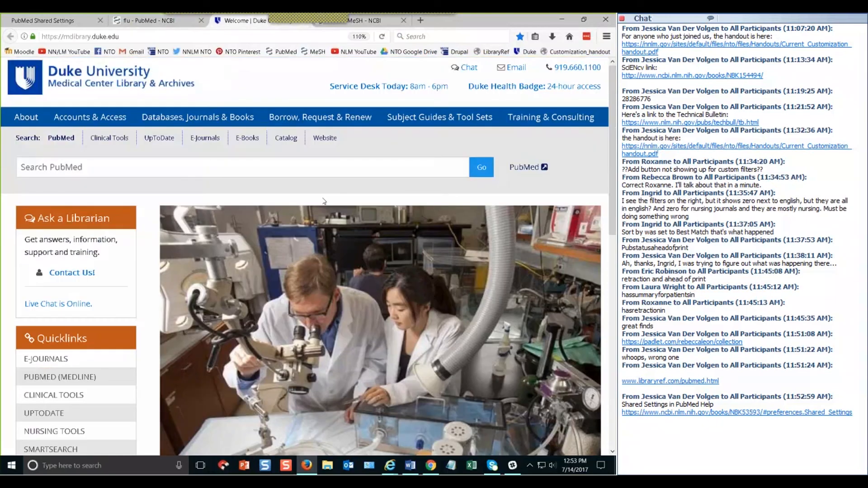
scroll(331, 187, down, 4)
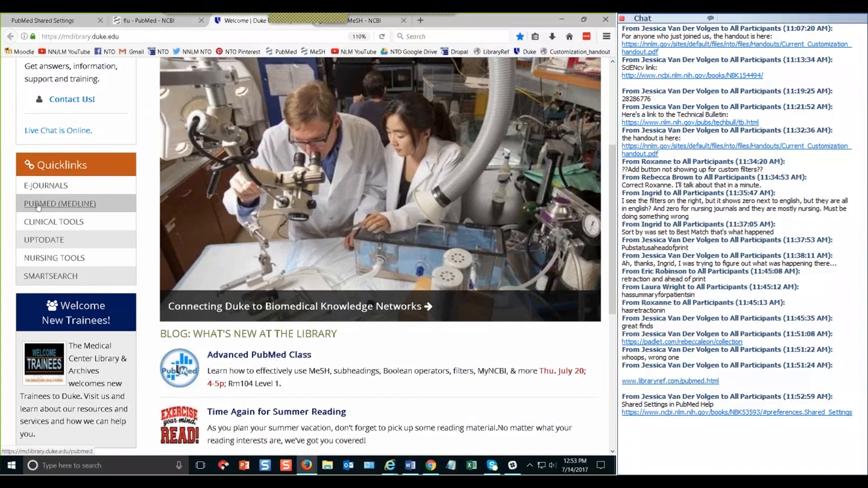
click(38, 205)
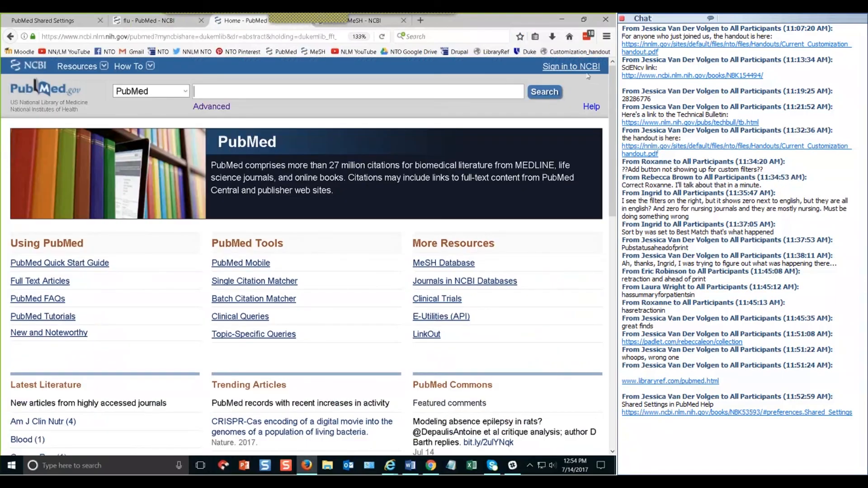
text(flu)
key(Return)
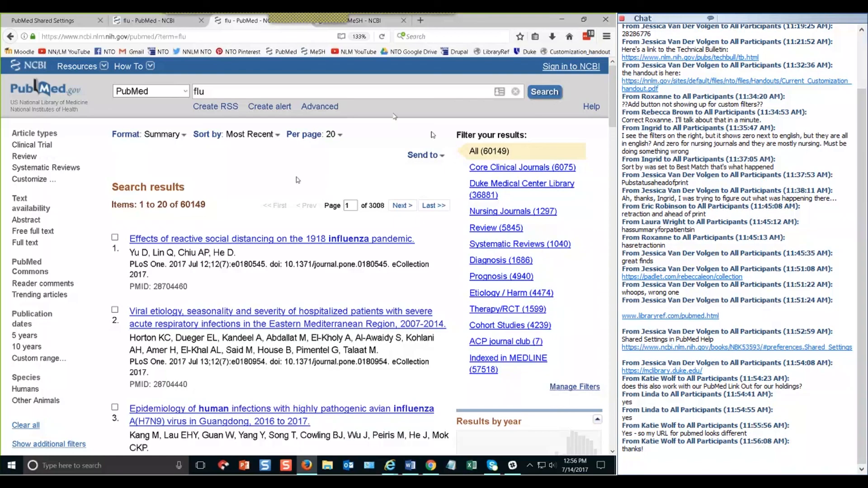
Switch back to the signed-in PubMed in Internet Explorer and search for prediabetes a1c.
key(alt+Tab)
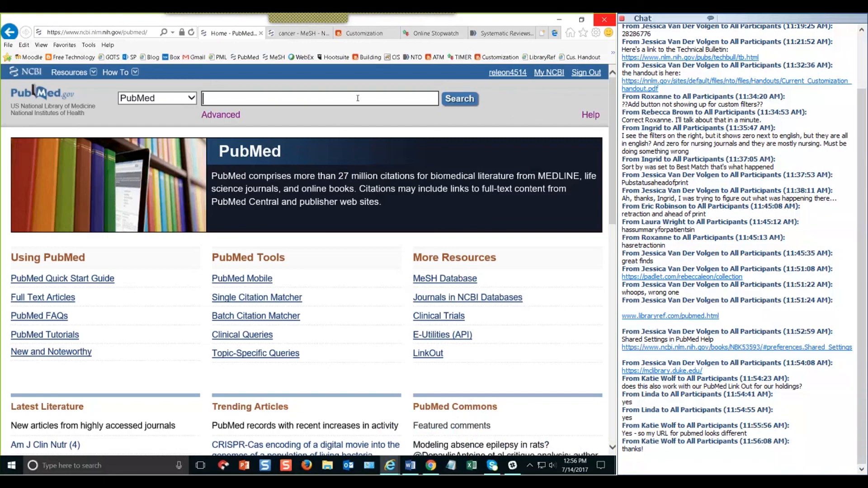
text(pre)
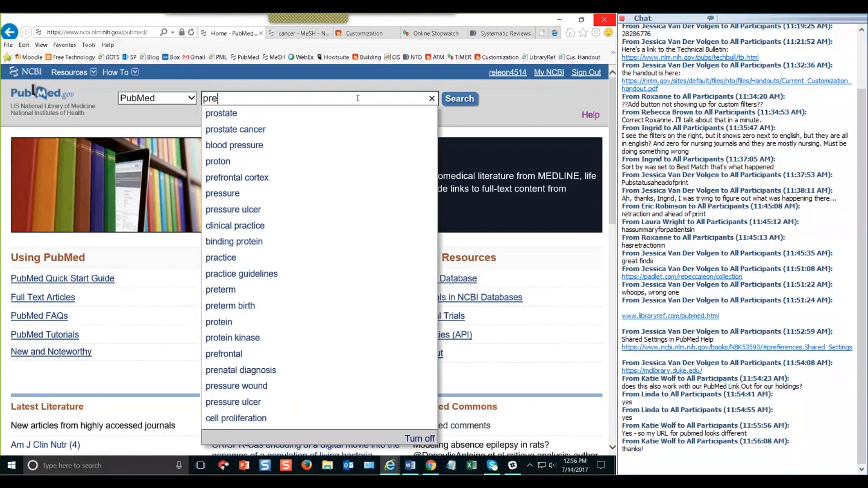
text(dia)
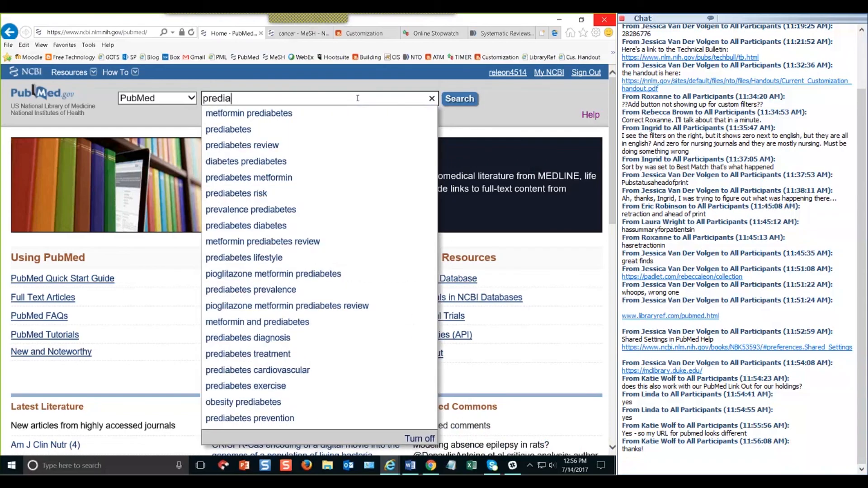
text(betes a1c)
key(Return)
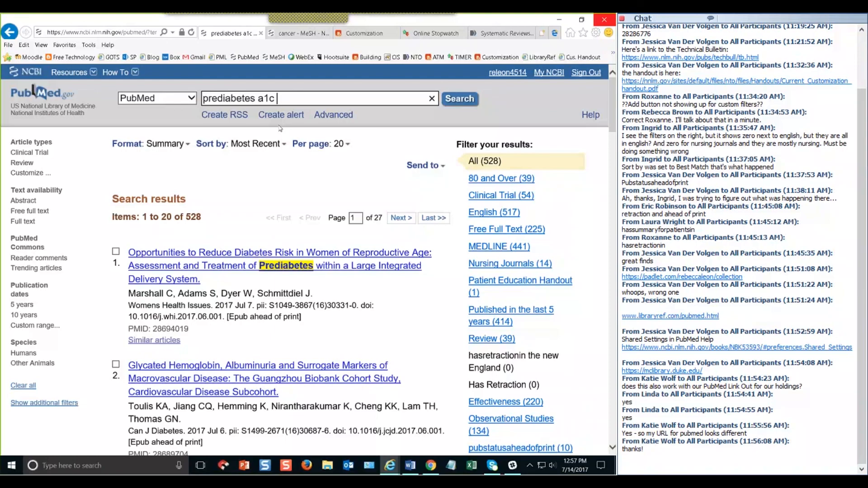
Start an alert for the prediabetes a1c search, add carbohydrates to its search terms, and test them.
click(297, 122)
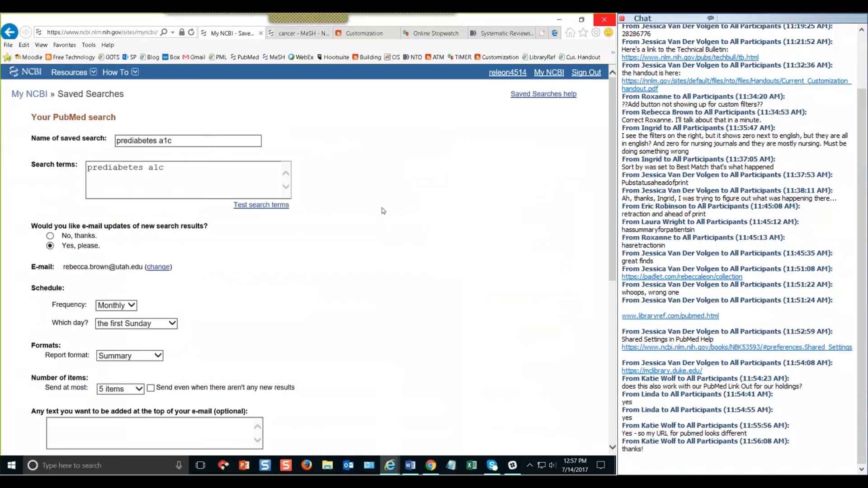
drag(174, 141, 99, 147)
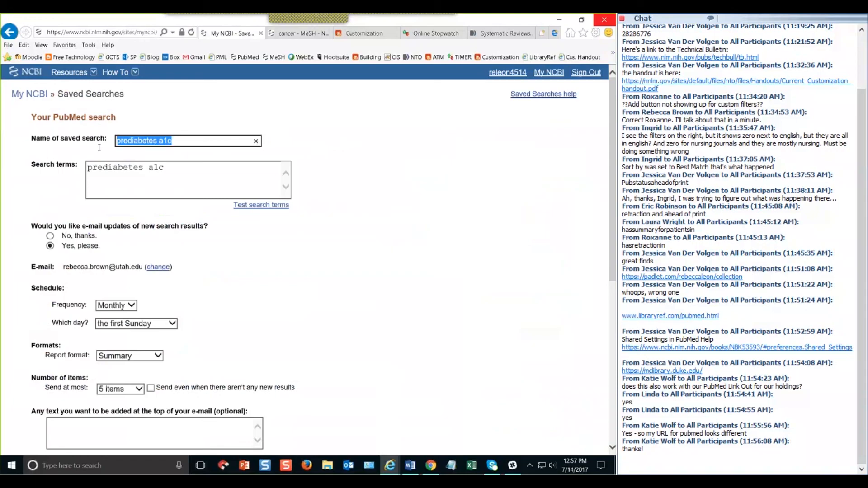
drag(123, 182, 78, 173)
click(194, 168)
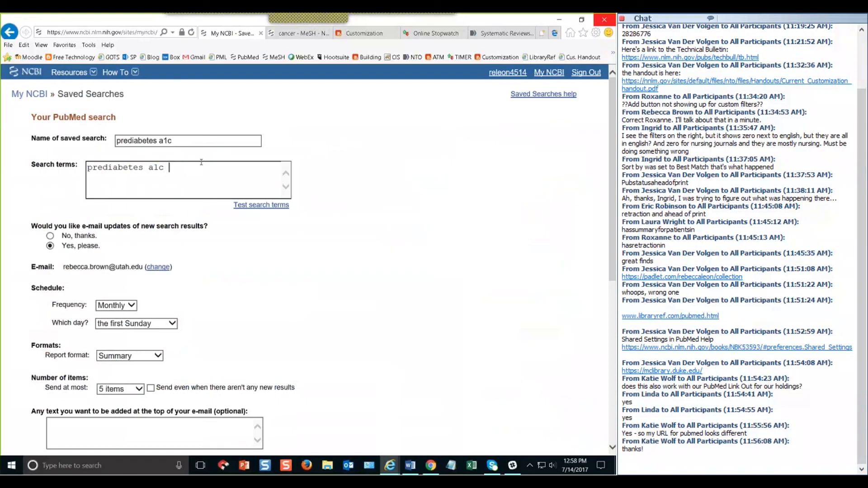
text(carbohydrates)
click(249, 205)
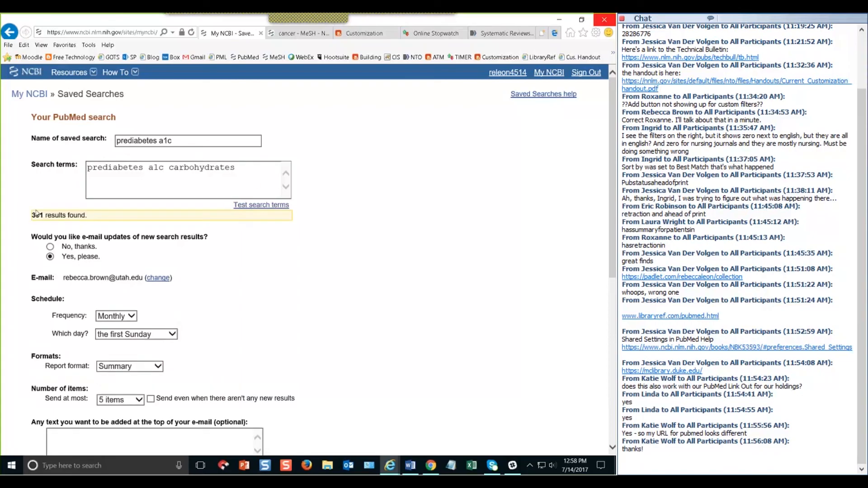
Review the alert's e-mail frequency, day, report format, item limit and optional message settings without changing them.
scroll(204, 187, down, 2)
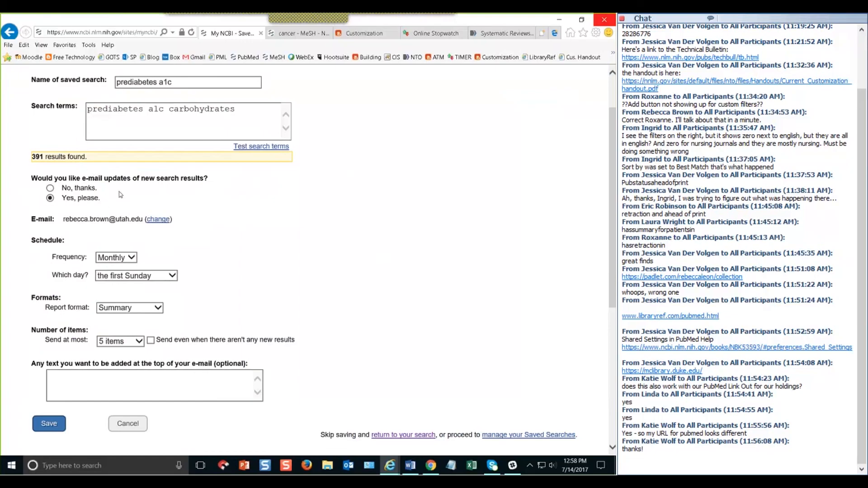
scroll(252, 221, down, 4)
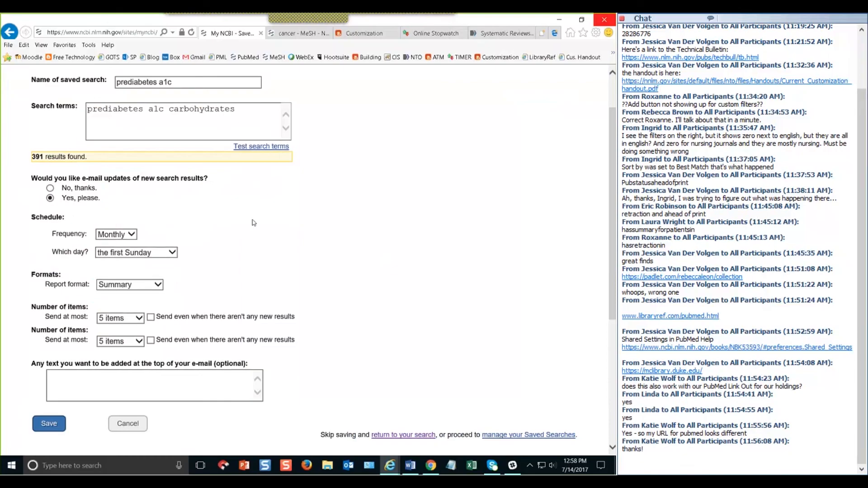
click(113, 144)
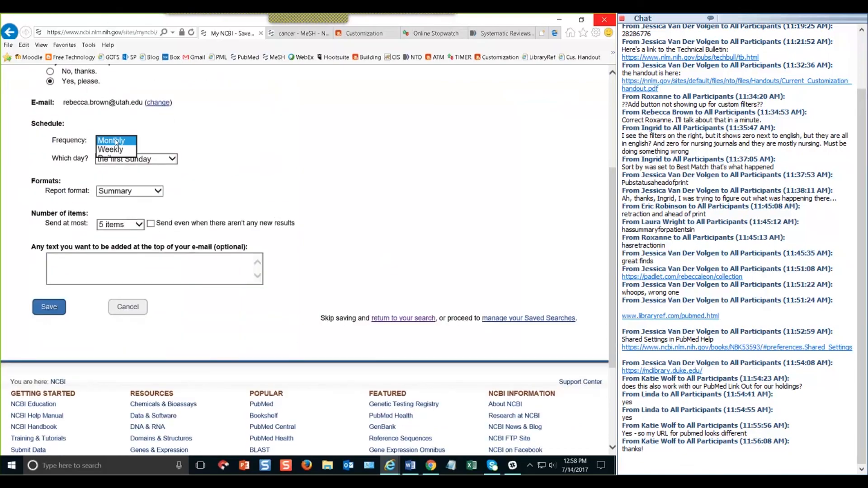
click(201, 141)
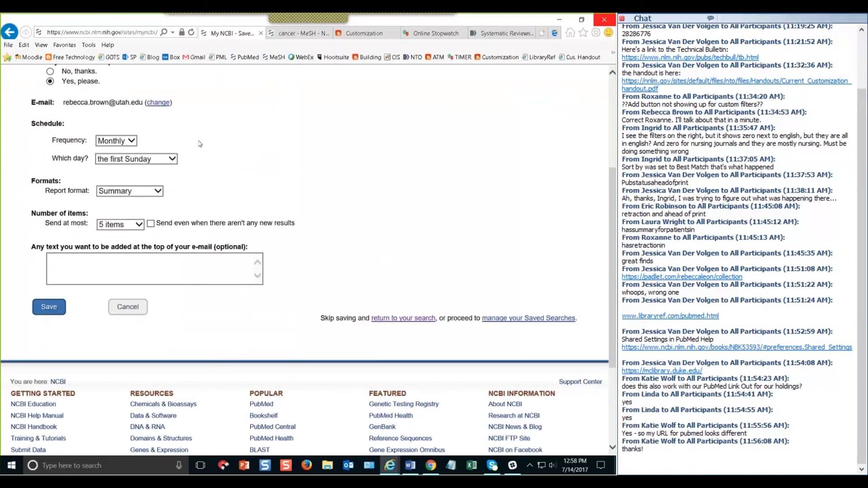
click(172, 160)
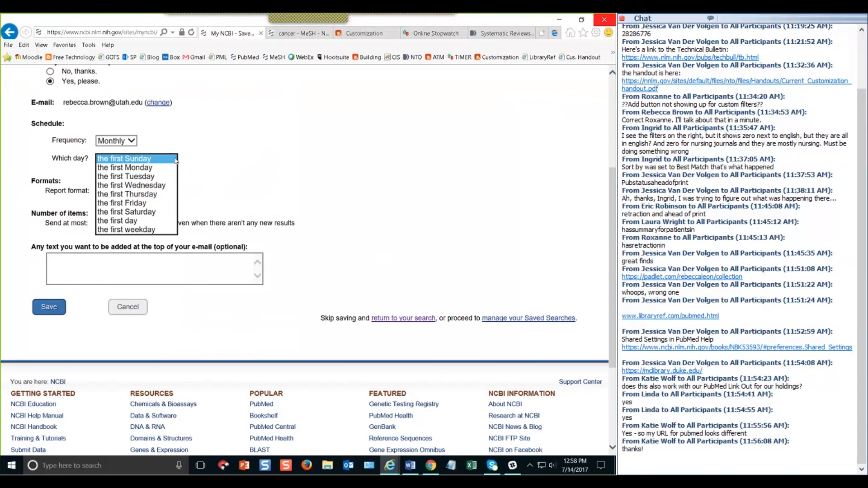
click(174, 158)
click(158, 191)
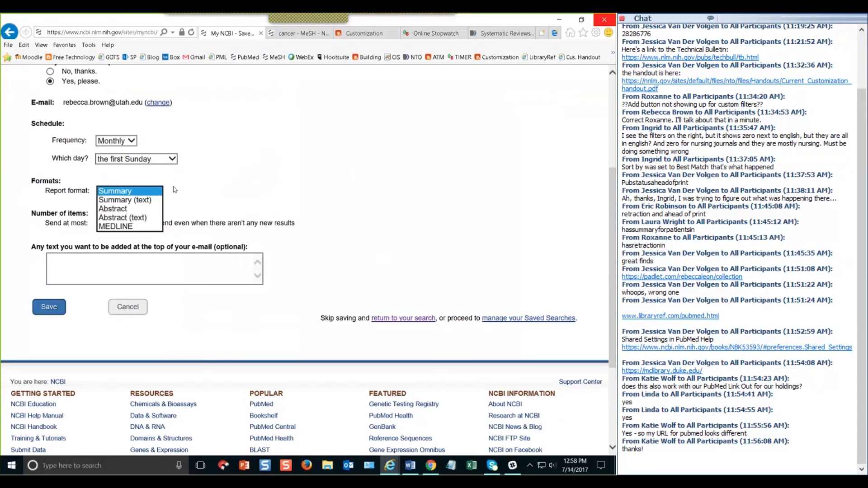
click(205, 184)
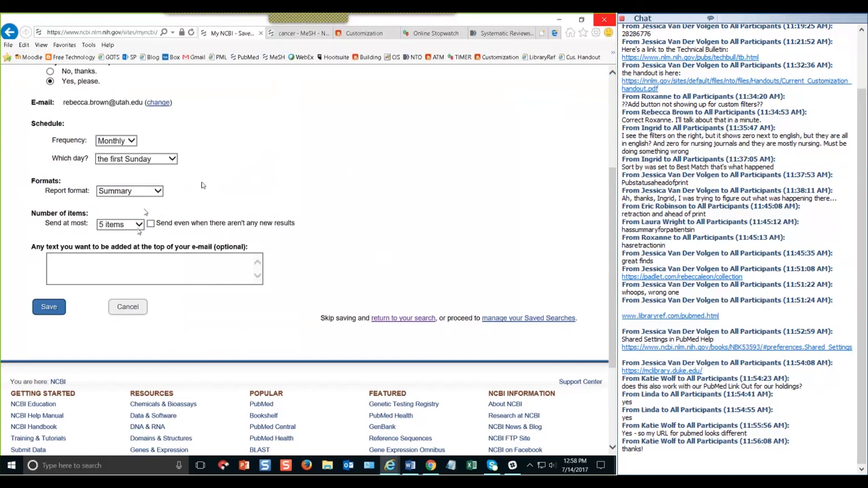
click(144, 266)
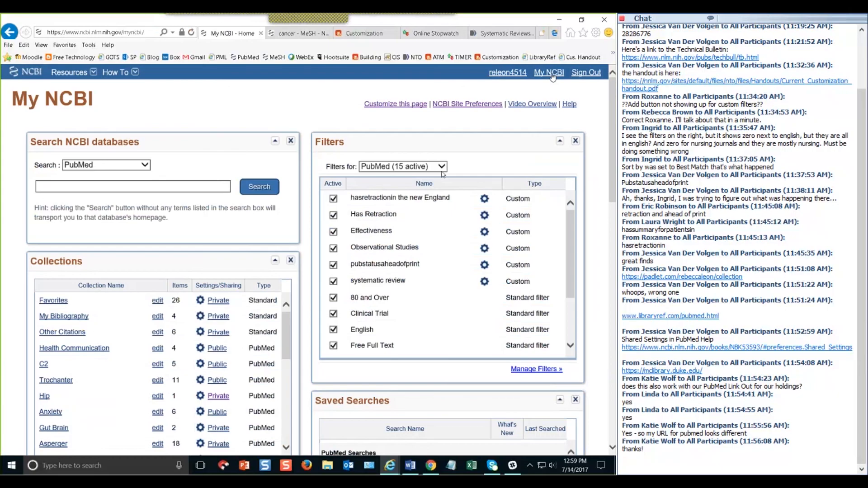
Review the My NCBI home page, open the full list of collections, and return to the home page.
scroll(442, 174, down, 3)
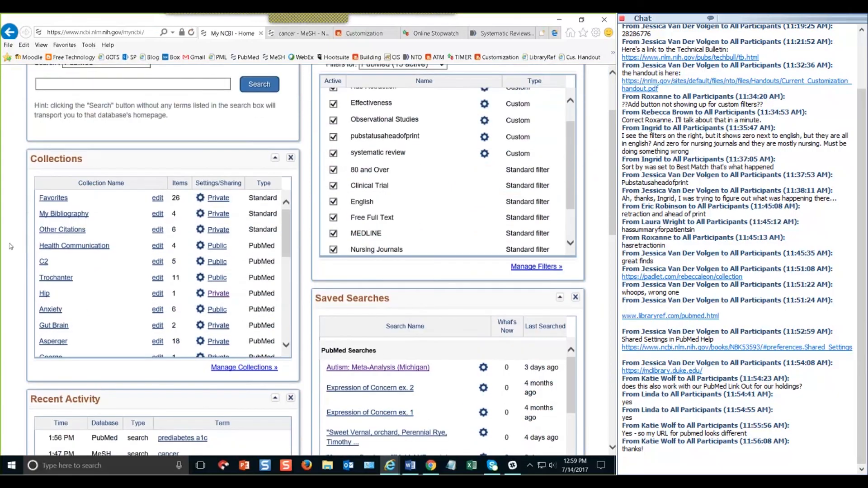
scroll(11, 247, down, 2)
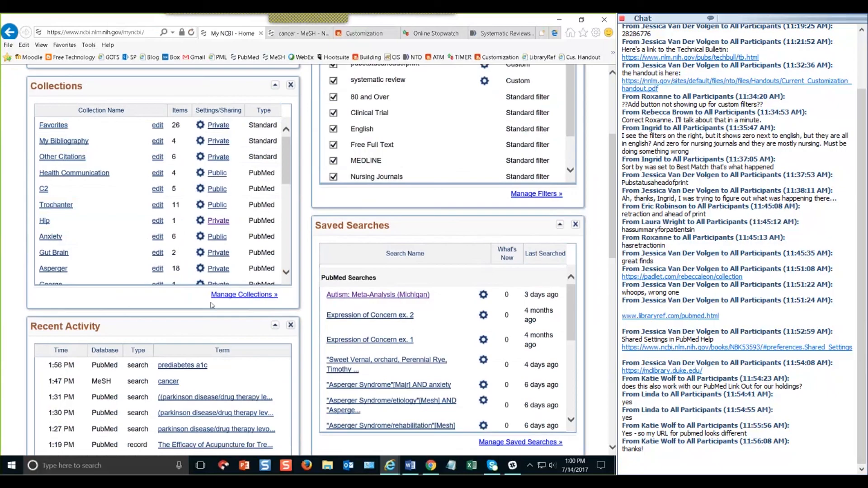
click(234, 295)
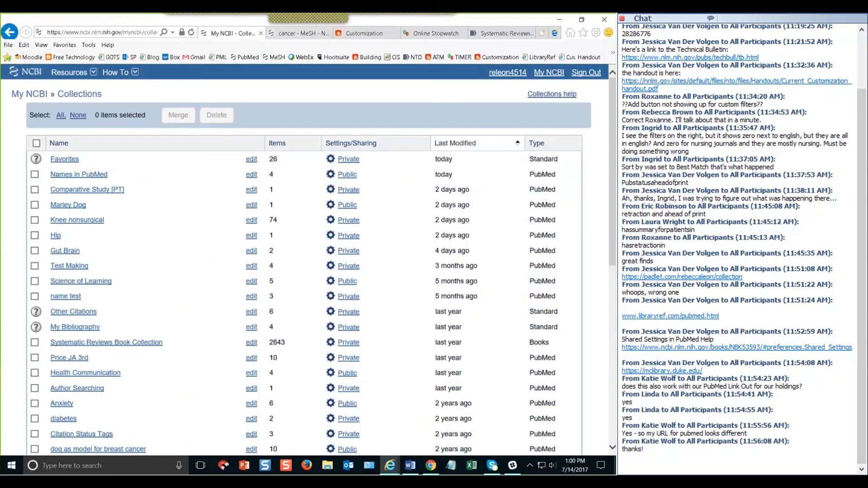
click(10, 33)
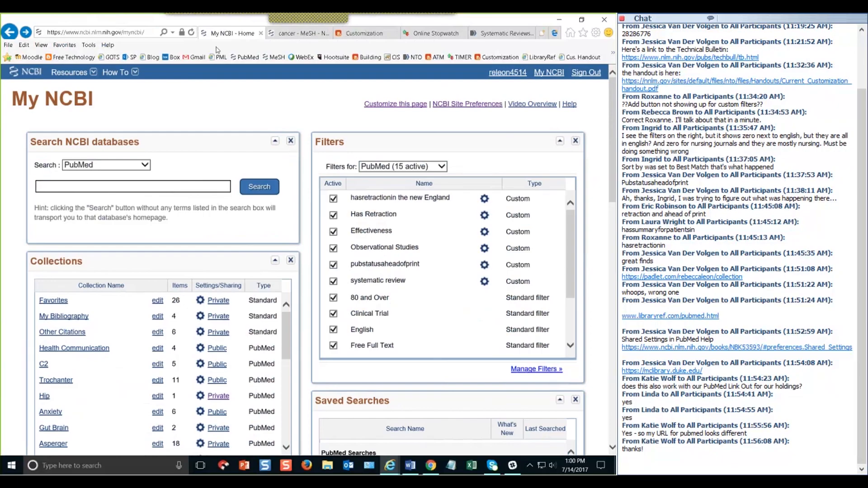
Search PubMed for zika virus and select the first two citations in the results.
text(zika virus)
key(Return)
scroll(116, 205, down, 2)
click(115, 193)
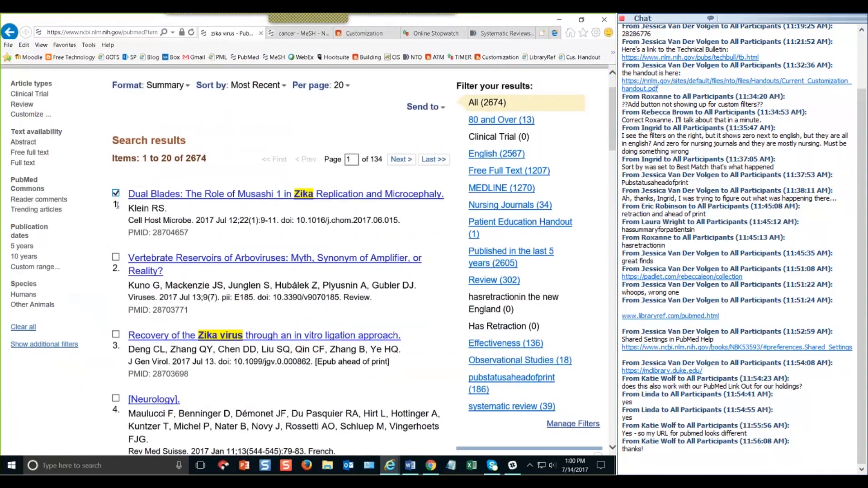
click(116, 257)
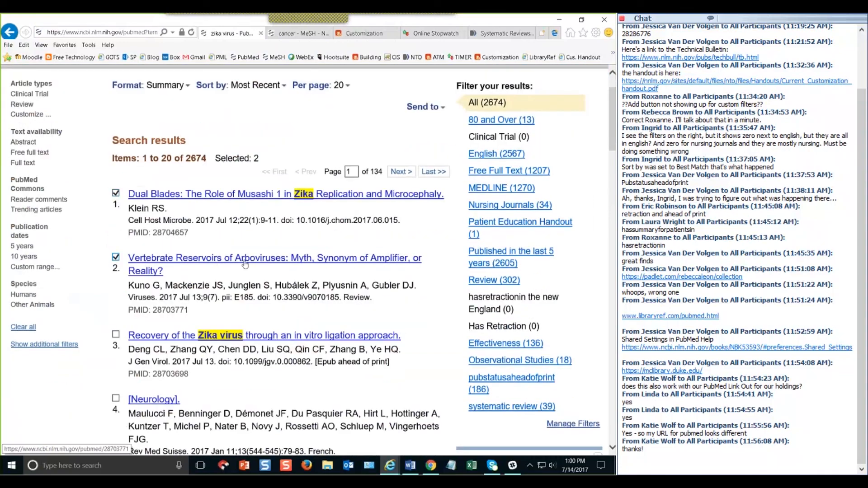
Send the two selected zika virus citations to Collections.
scroll(245, 264, up, 1)
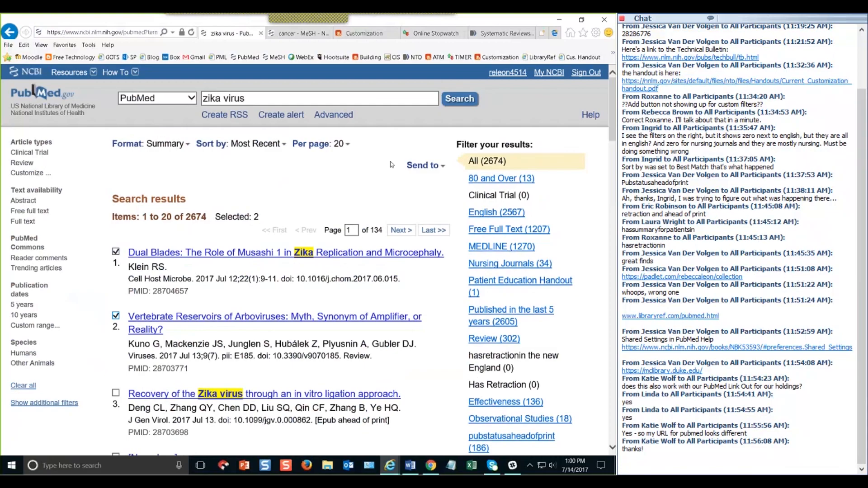
click(442, 166)
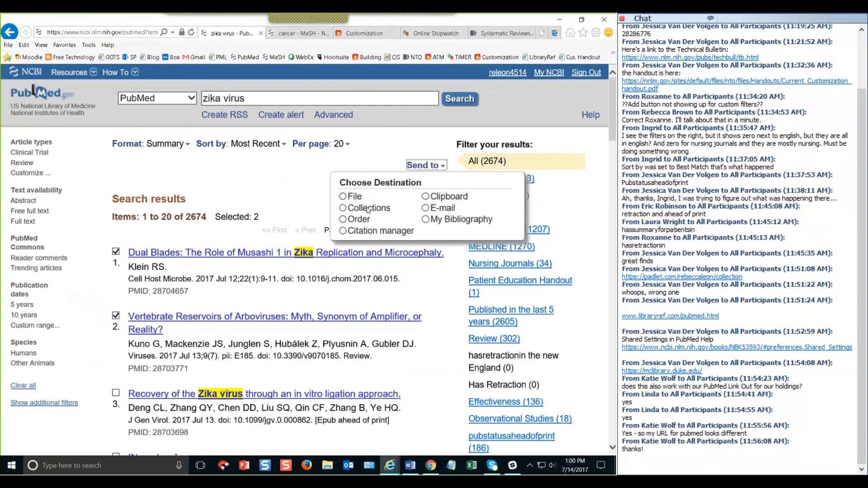
click(368, 209)
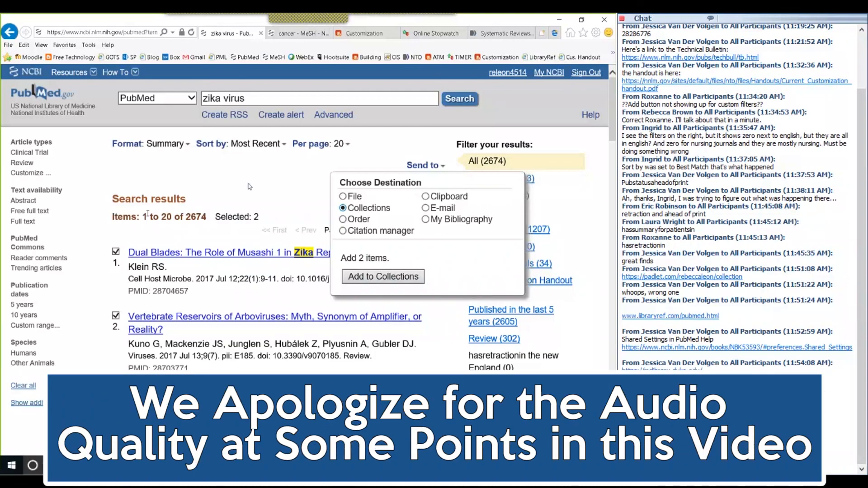
click(254, 170)
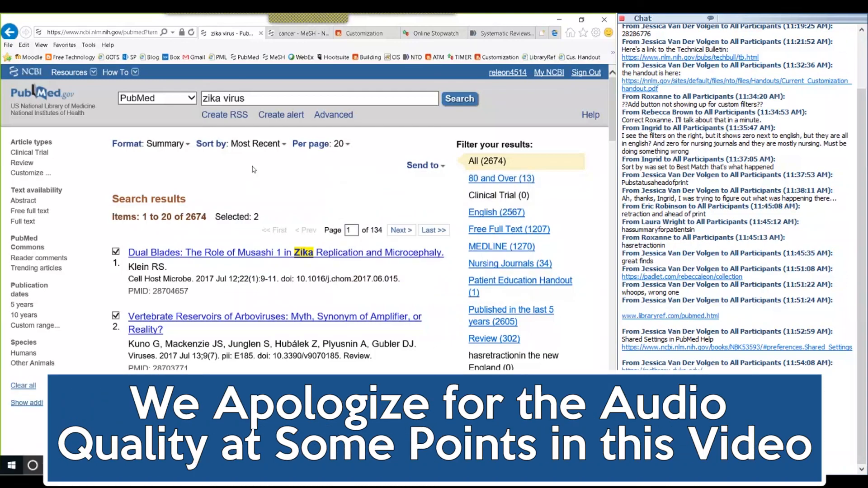
click(437, 168)
click(377, 211)
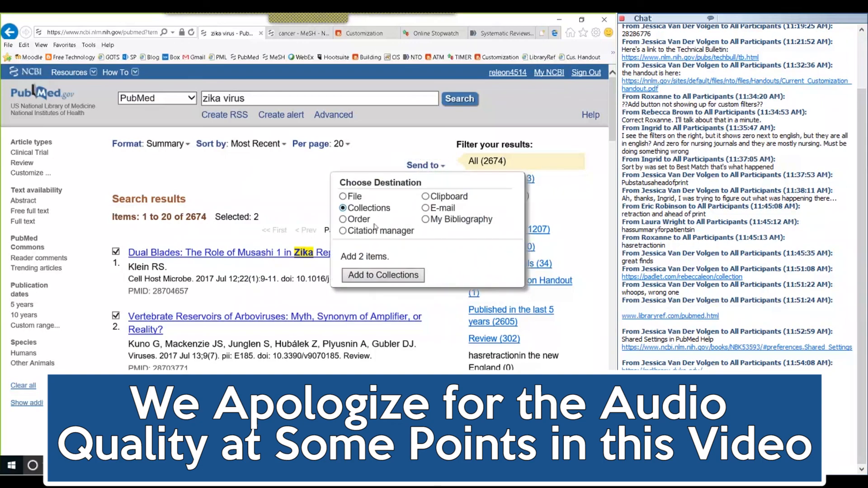
click(402, 274)
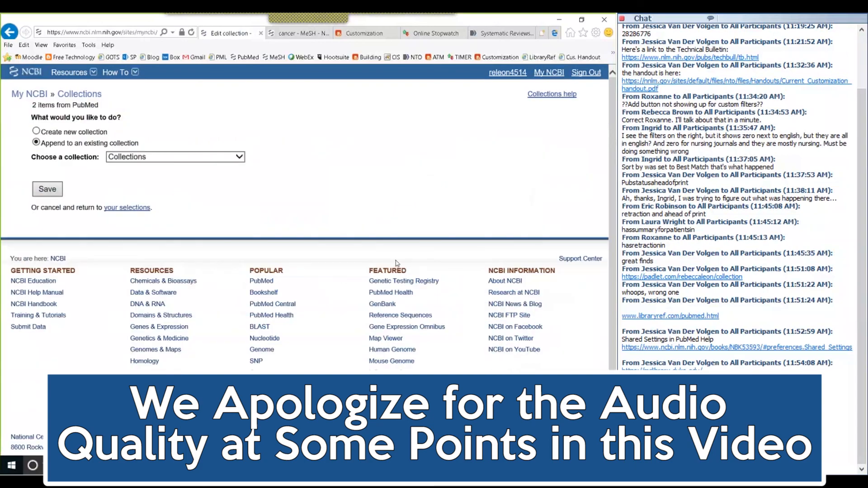
Check the list of existing collections, then save the two citations in a new collection named zika virus.
click(154, 159)
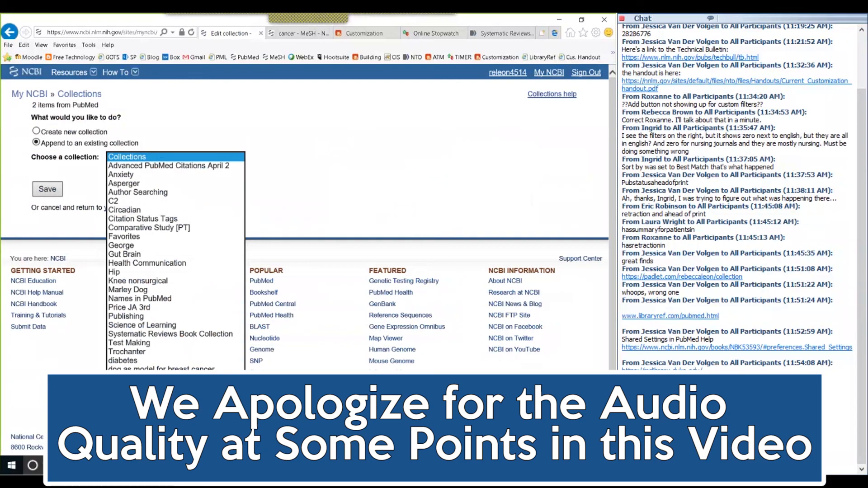
click(159, 132)
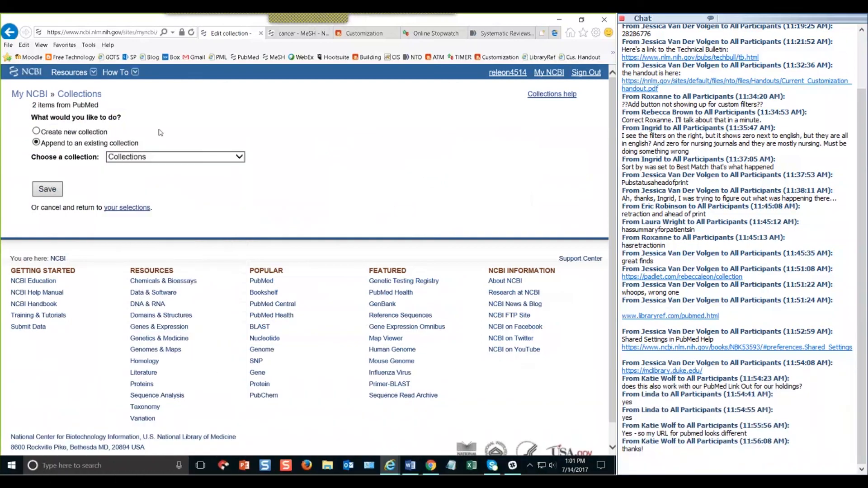
click(36, 131)
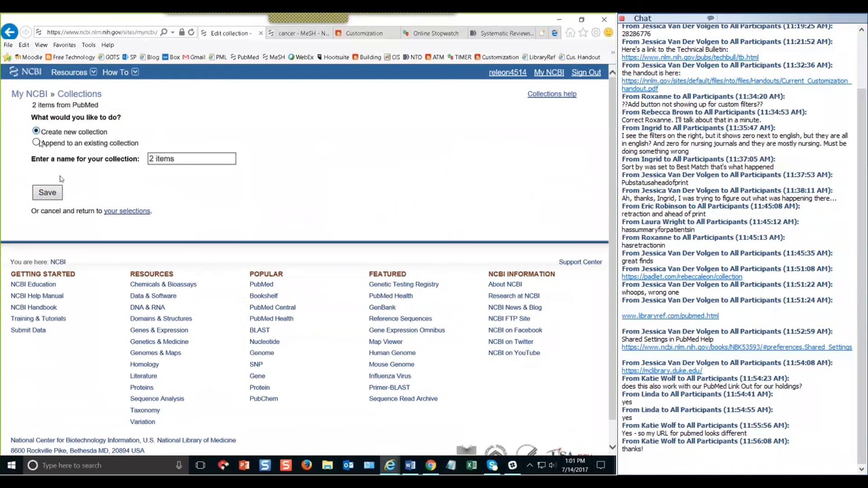
click(188, 162)
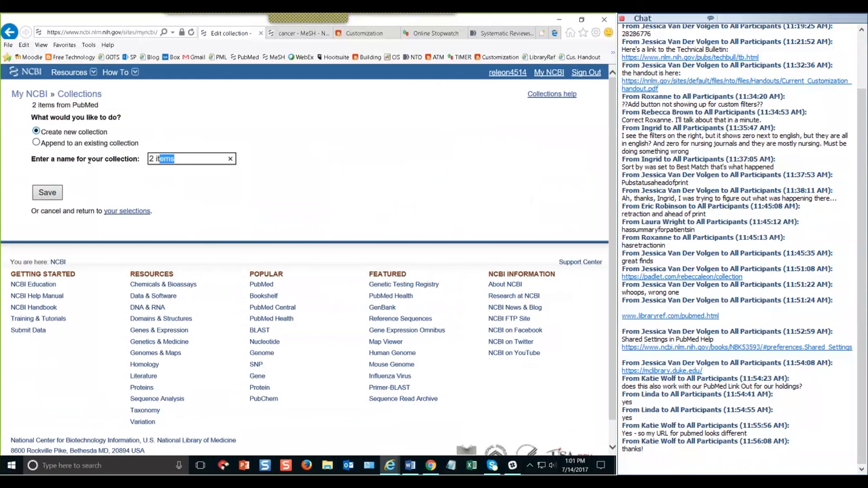
text(zika)
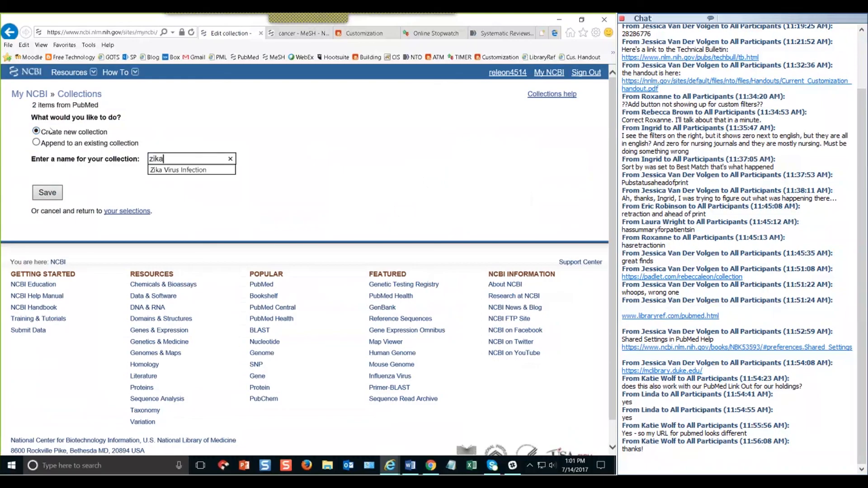
text( virus)
click(47, 193)
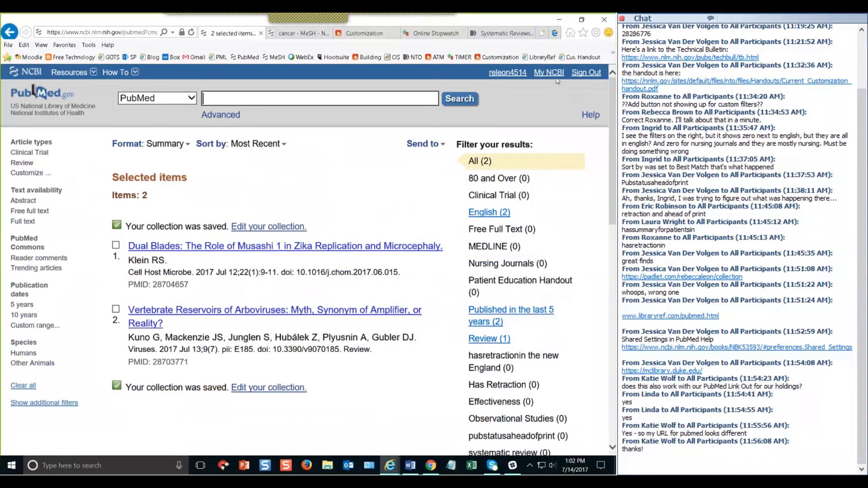
Open the saved zika virus collection for editing and review its sort options without changing them.
click(302, 225)
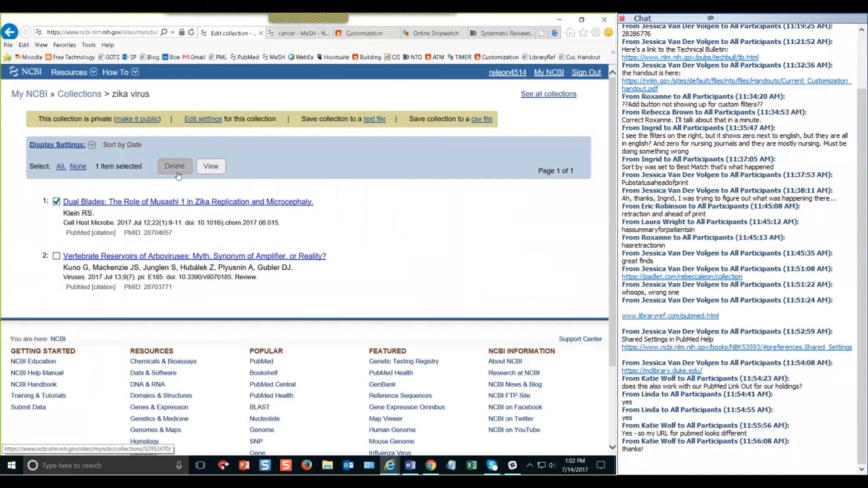
click(93, 147)
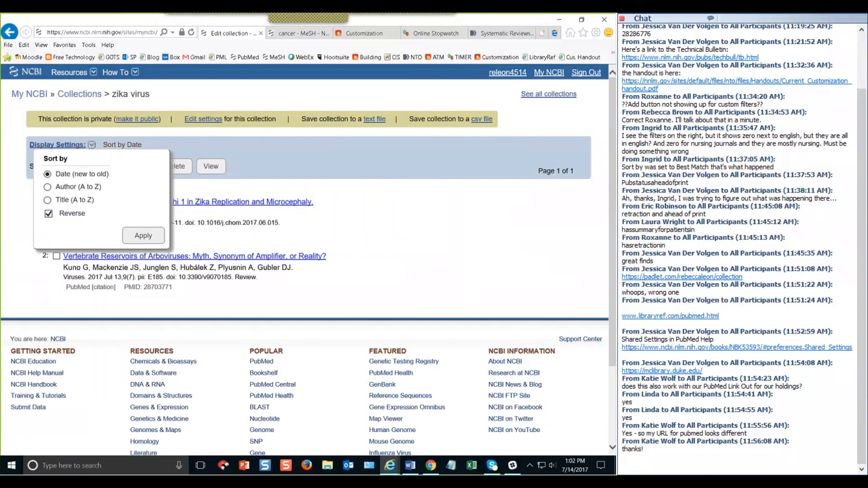
click(389, 198)
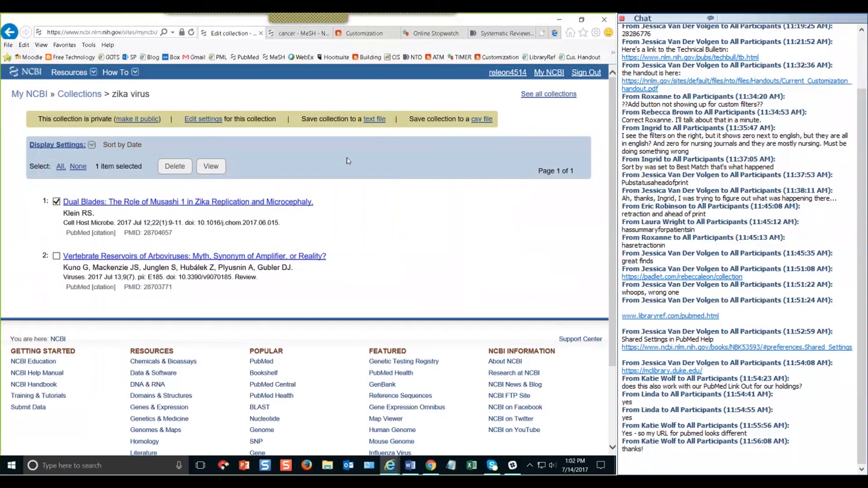
click(57, 202)
Make the zika virus collection public and highlight its public URL.
click(147, 126)
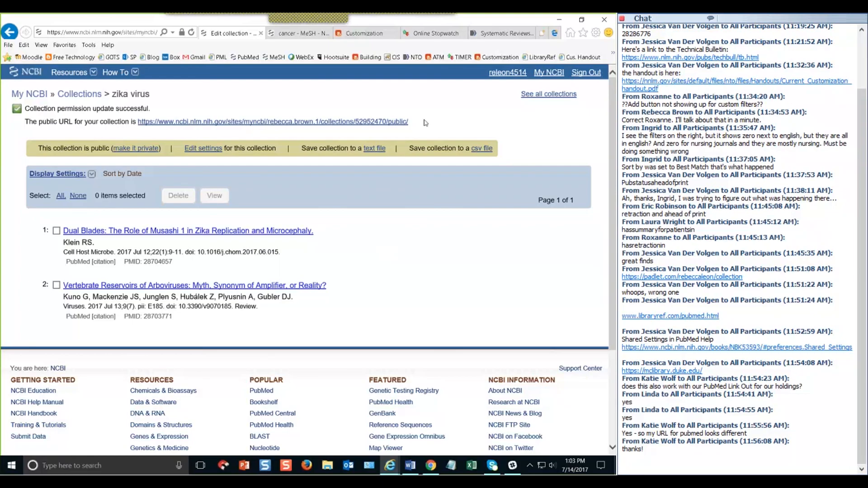
drag(425, 122, 26, 120)
click(92, 120)
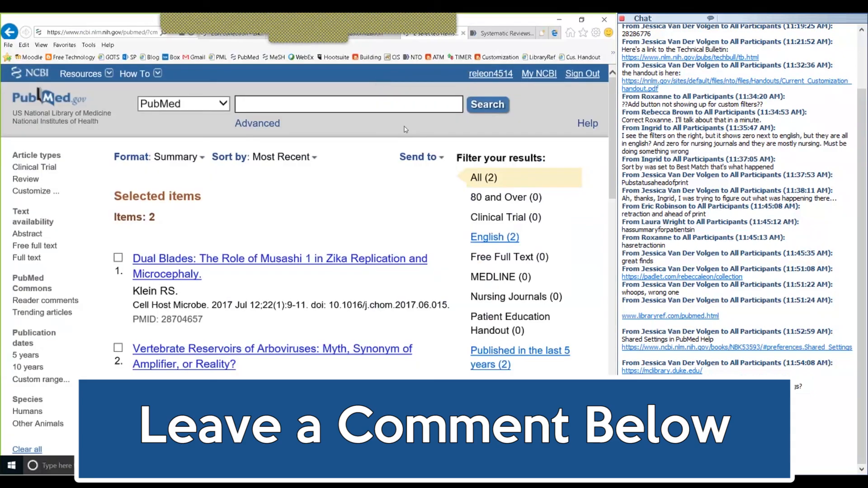
Review the public page of the zika virus collection, and return to the collection's edit page.
scroll(409, 134, down, 1)
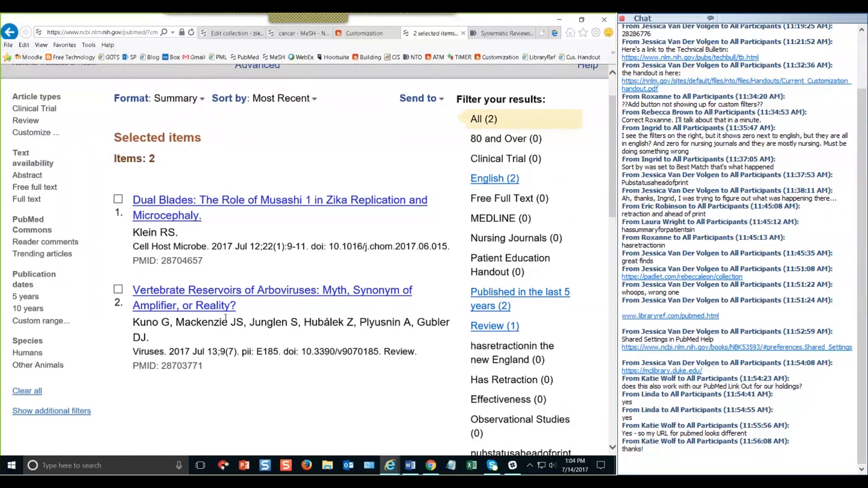
scroll(226, 318, up, 1)
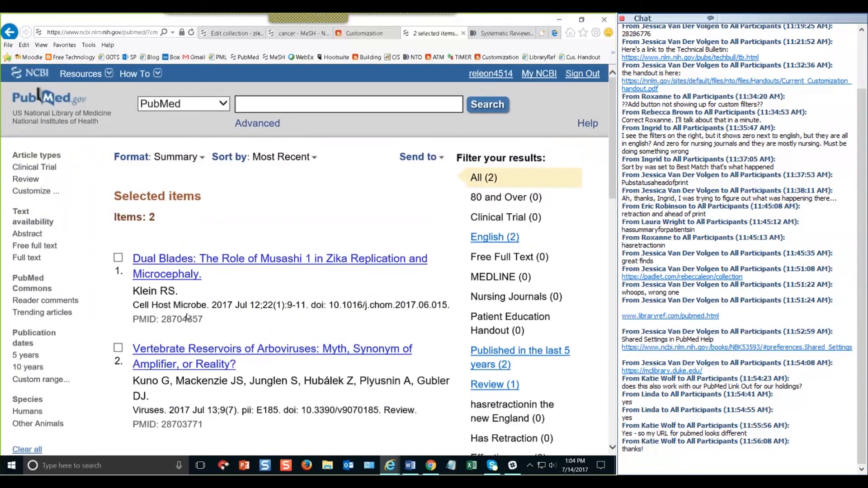
scroll(247, 247, down, 1)
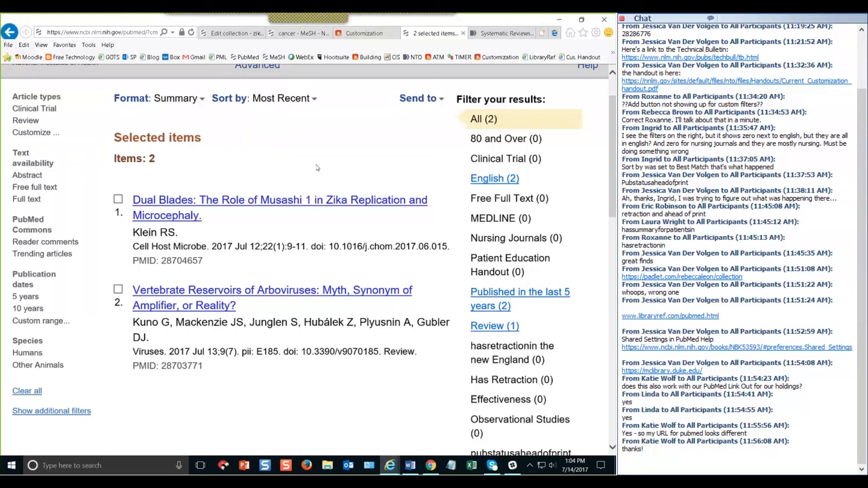
scroll(329, 178, up, 1)
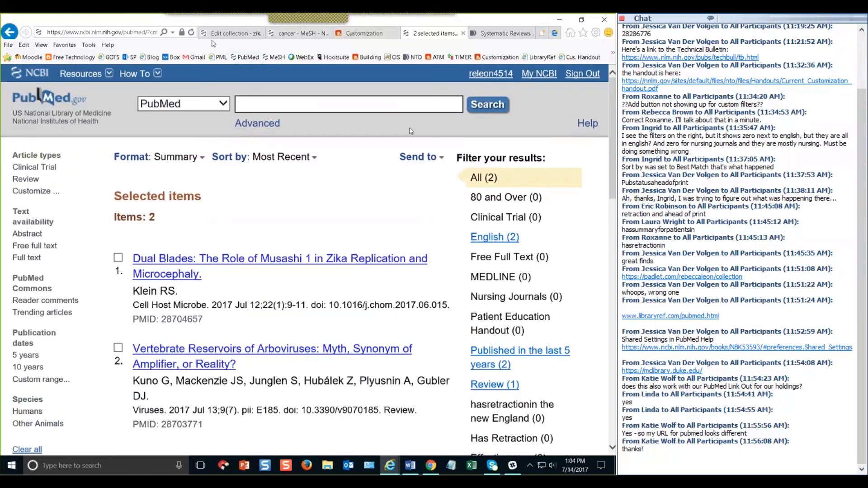
click(211, 39)
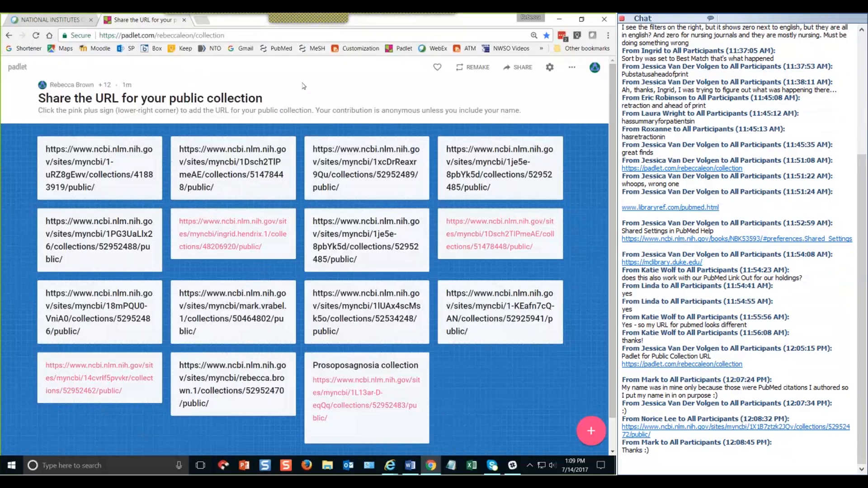
Switch back to Internet Explorer, open the My NCBI home page, and view the Collections list.
click(390, 465)
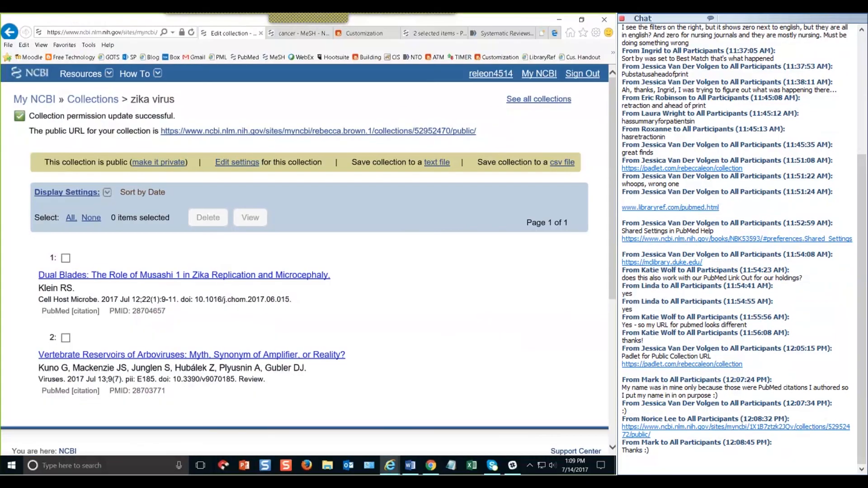
click(30, 103)
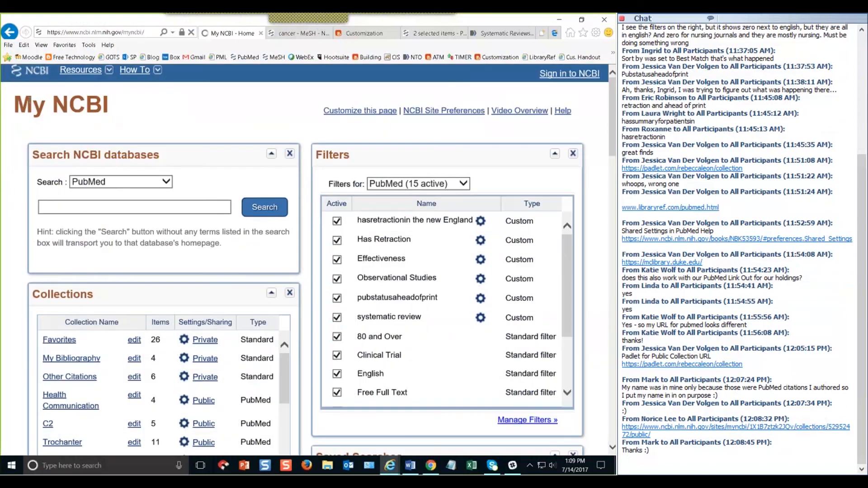
scroll(29, 119, down, 3)
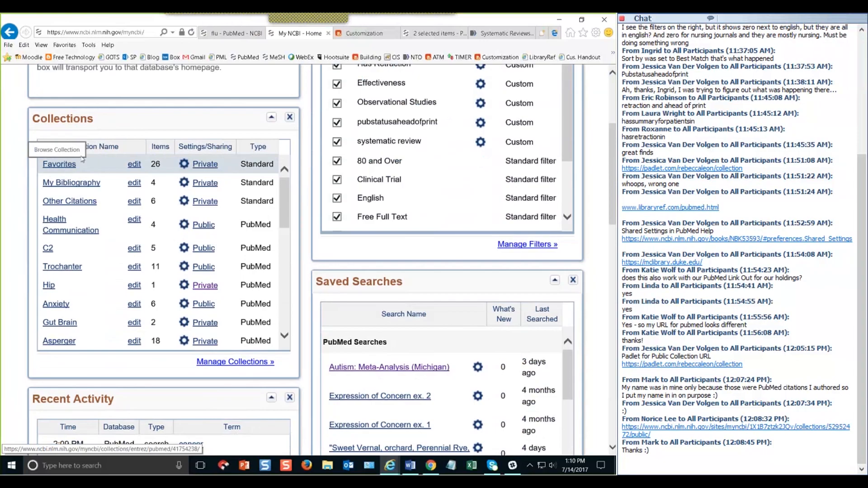
Open the first article in the flu search results and add it to Favorites.
click(228, 35)
scroll(265, 124, up, 2)
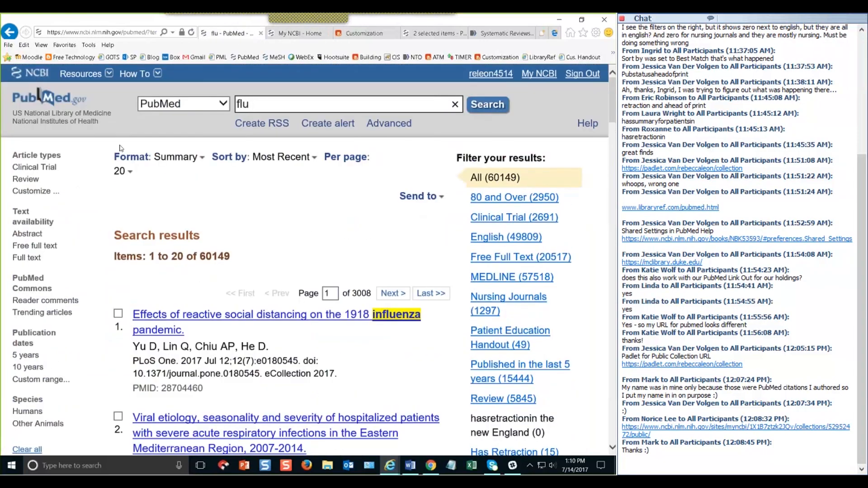
scroll(280, 252, down, 2)
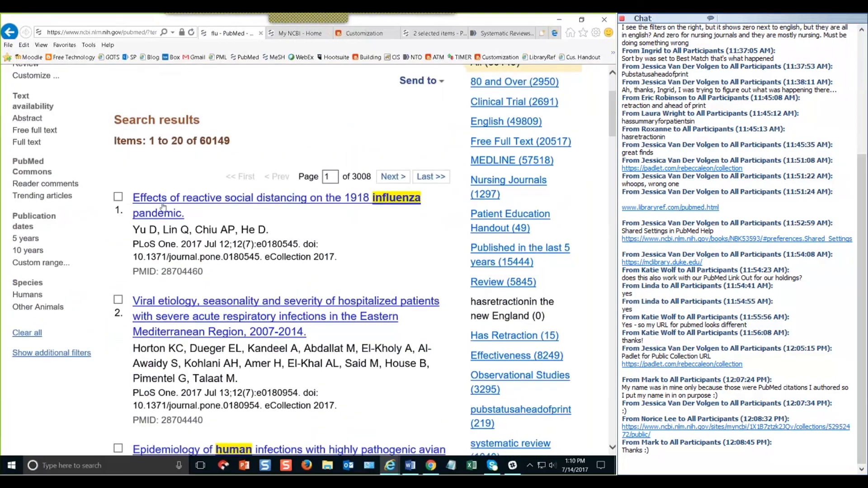
click(206, 200)
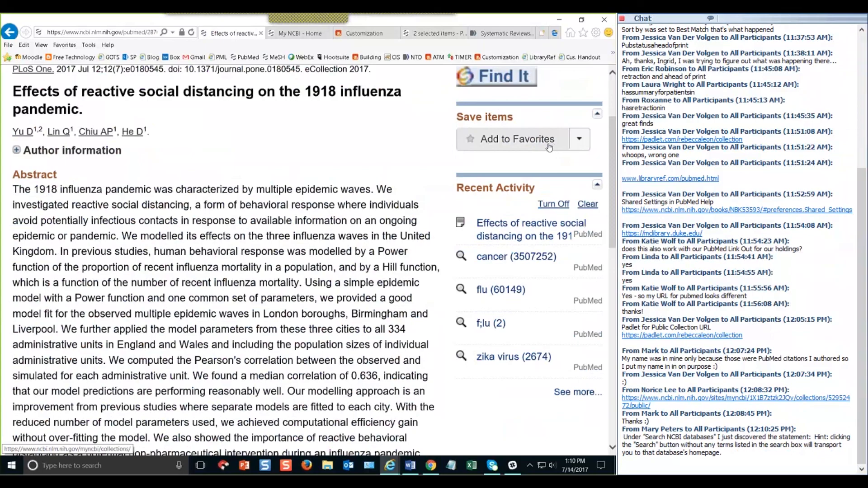
click(515, 143)
Review the other collections the article could be saved to and the options for creating and managing collections.
click(578, 142)
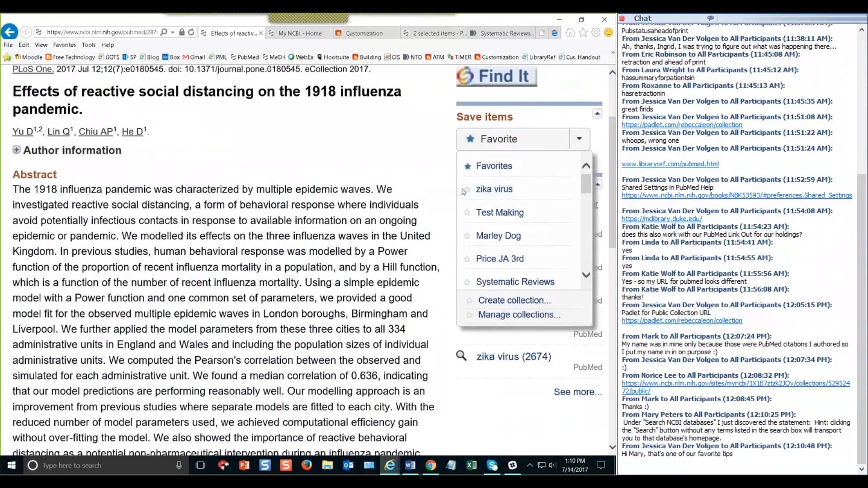
click(468, 192)
click(467, 213)
click(468, 236)
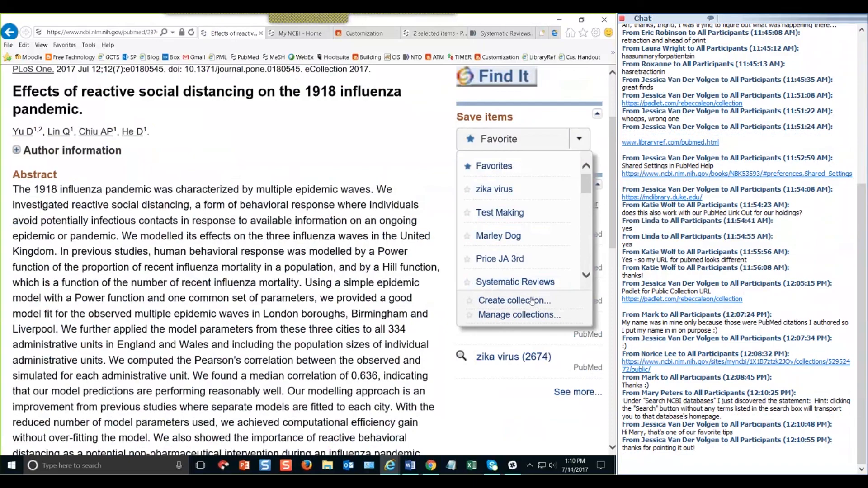
click(517, 318)
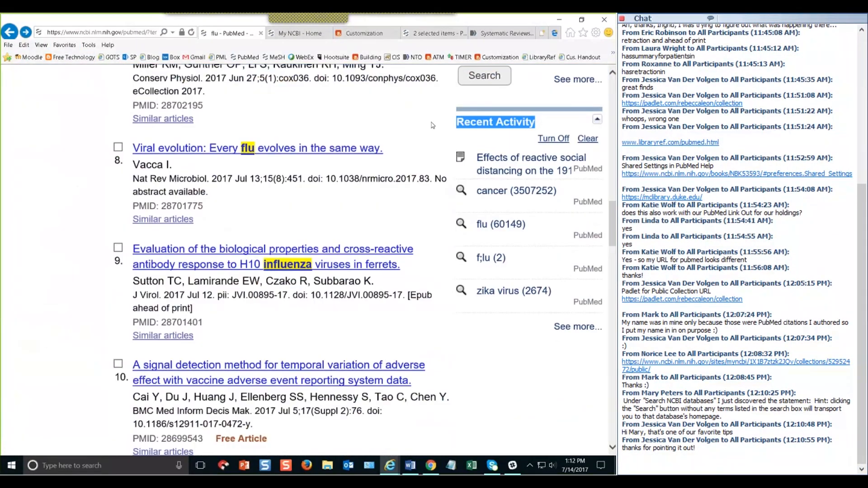
Examine the Recent Activity list beside the flu search results and on the My NCBI home page.
click(433, 119)
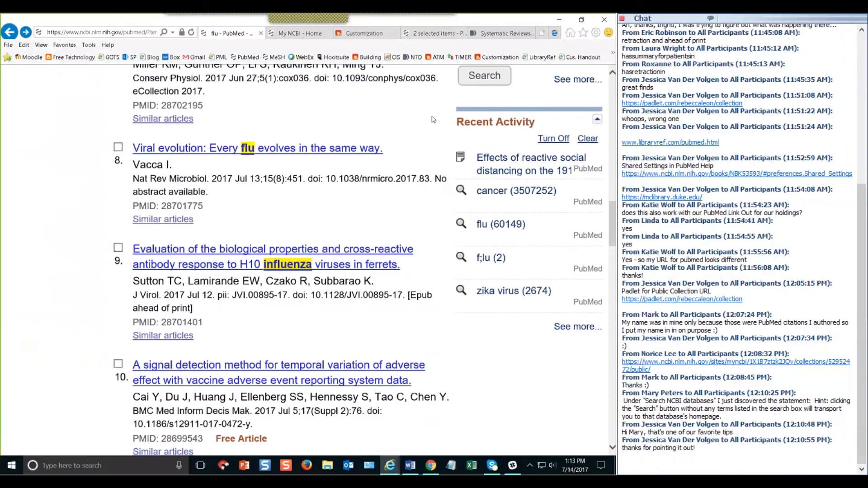
drag(457, 124, 558, 122)
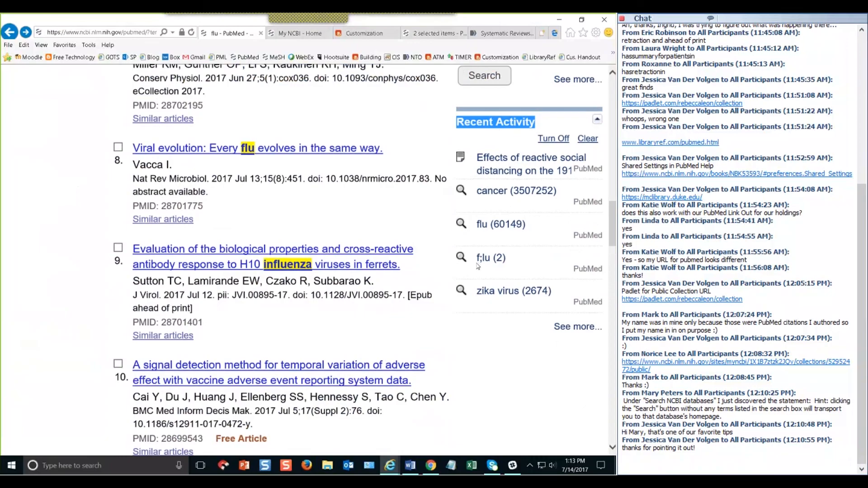
click(308, 35)
scroll(549, 219, down, 3)
scroll(595, 173, down, 9)
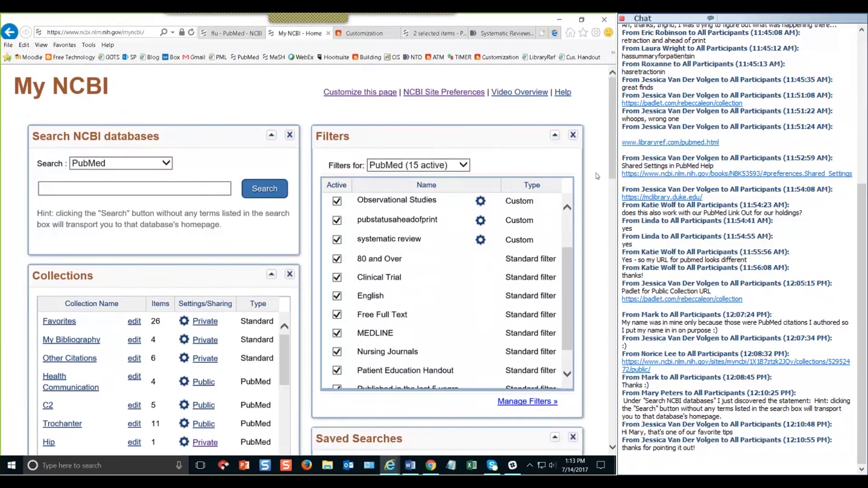
scroll(598, 175, down, 1)
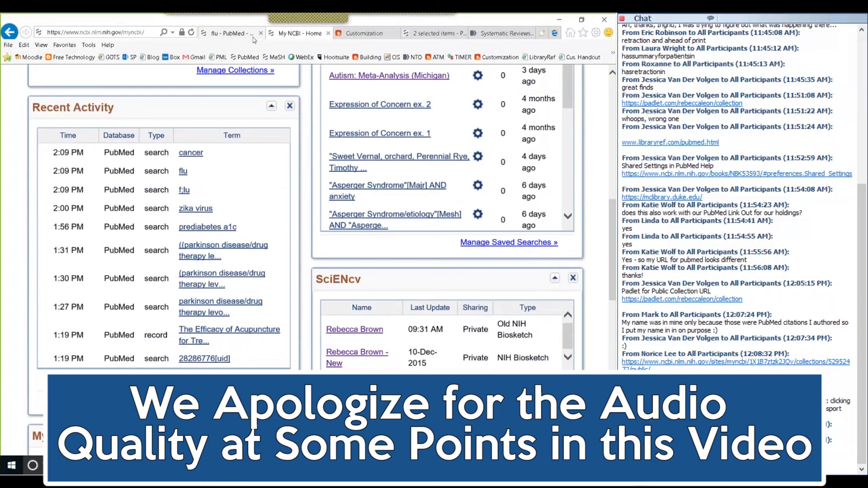
Open the complete Recent Activity list from the Recent Activity section of the My NCBI home page.
scroll(302, 250, down, 2)
scroll(303, 250, down, 3)
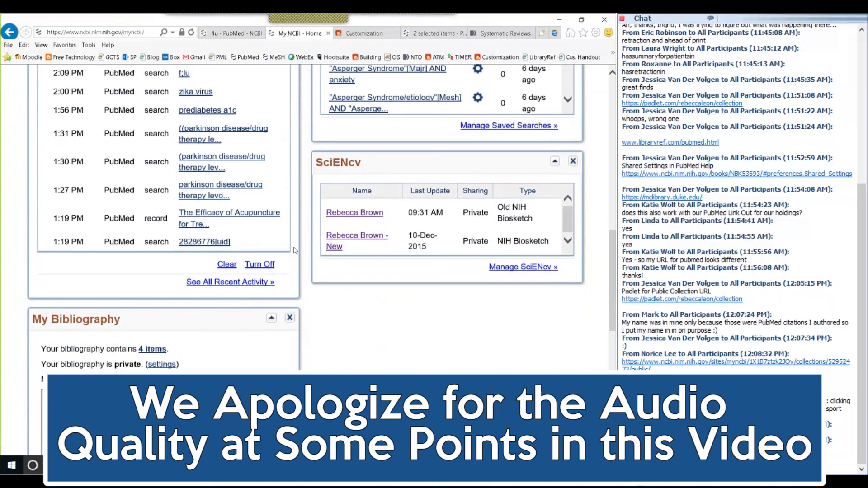
scroll(226, 329, up, 2)
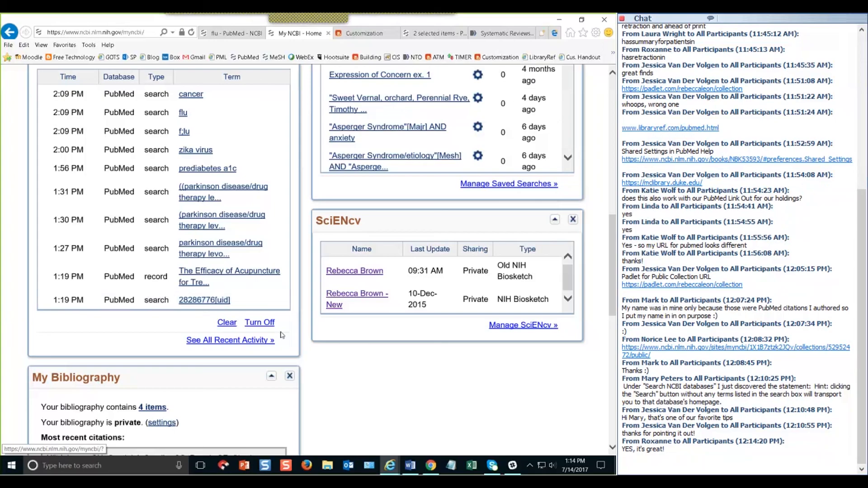
click(249, 340)
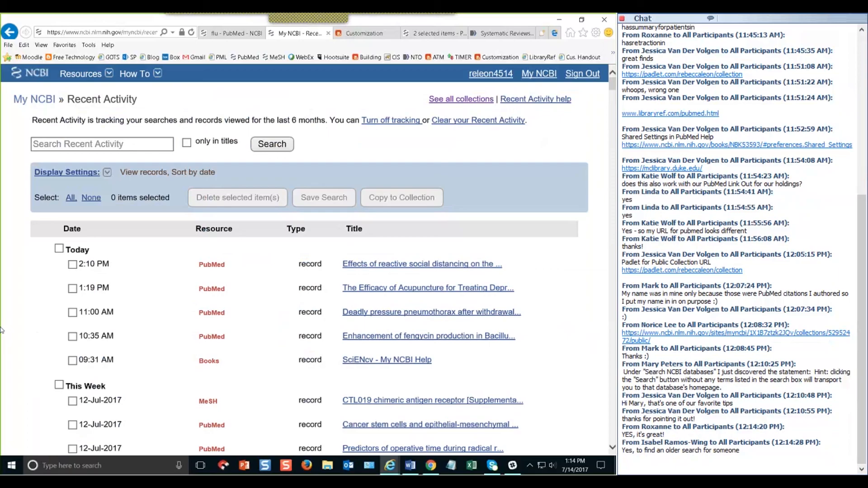
Examine the Recent Activity search field, its titles-only option, and the records viewed today and earlier this week.
click(88, 144)
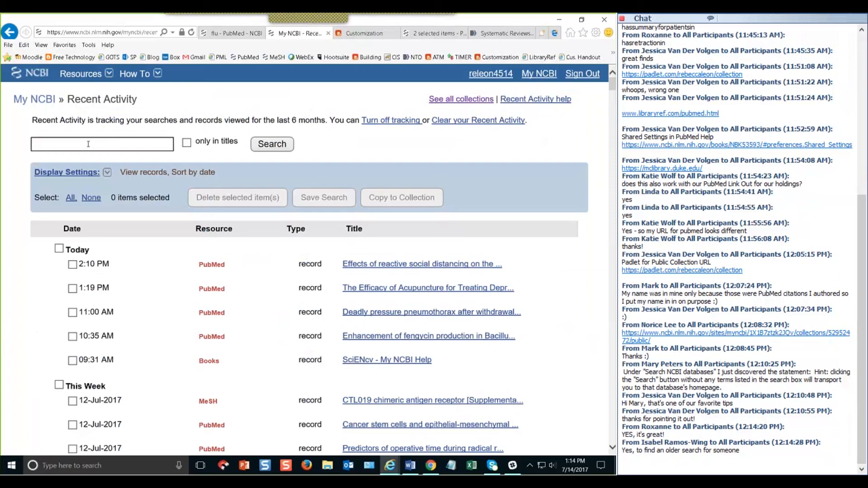
click(5, 310)
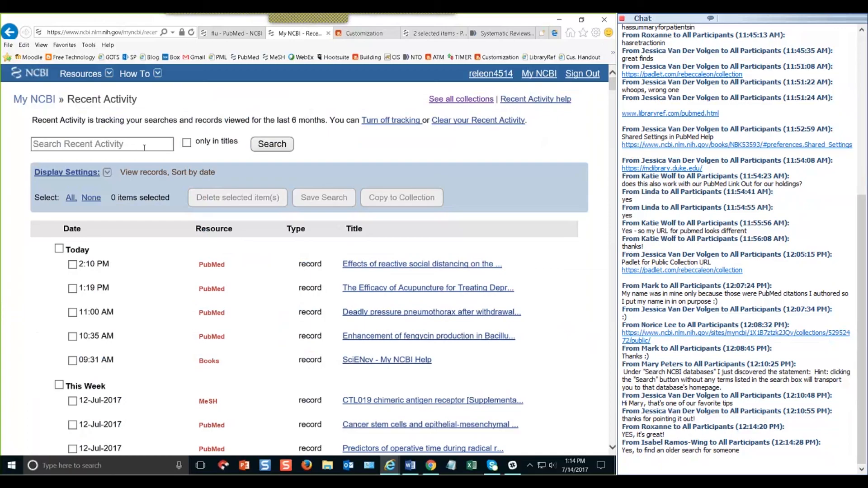
click(186, 143)
click(187, 143)
scroll(198, 209, down, 2)
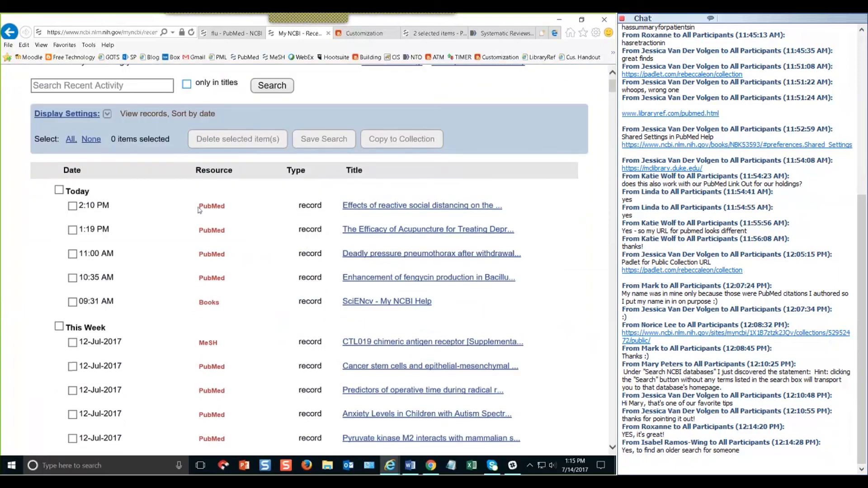
scroll(199, 209, down, 3)
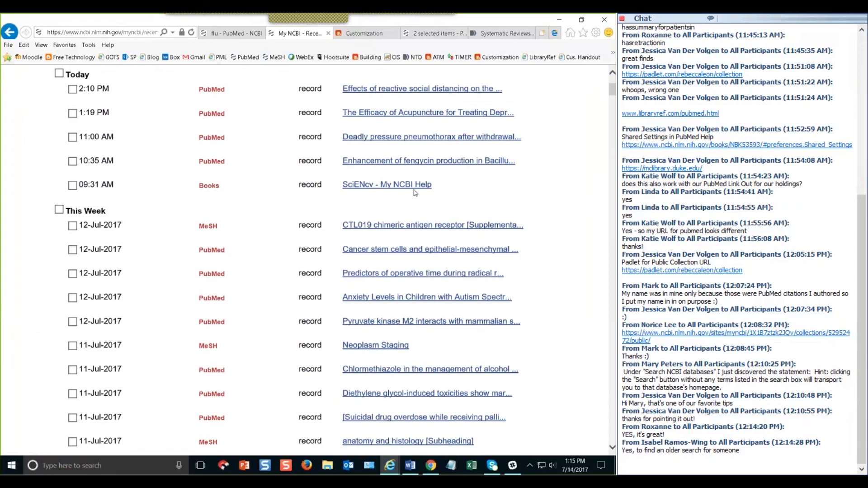
scroll(163, 184, down, 3)
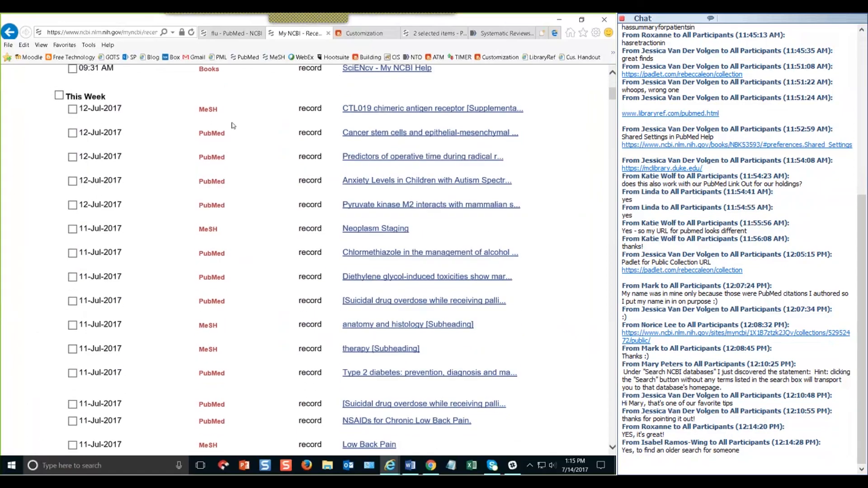
scroll(232, 176, up, 6)
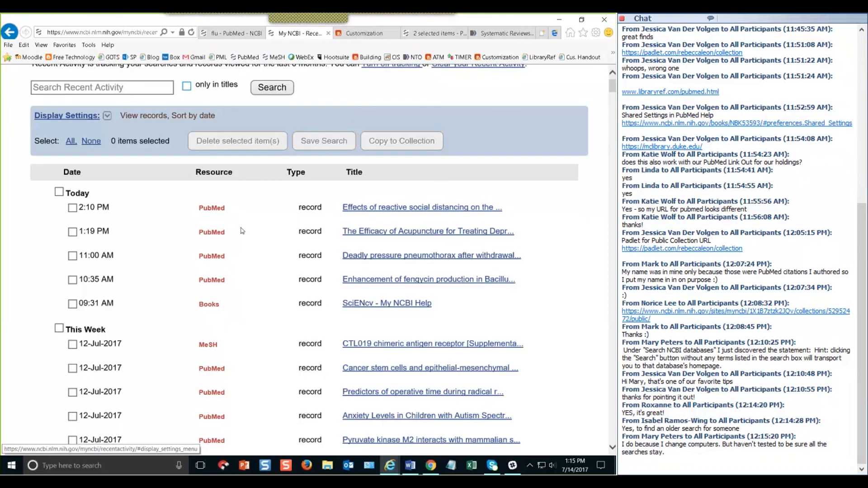
Review the Recent Activity view and sort settings, and briefly select today's most recent record to check the available actions.
click(103, 116)
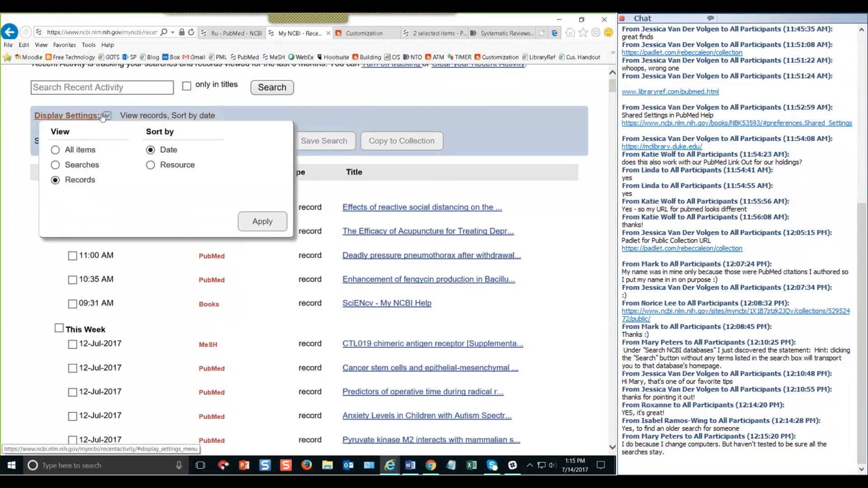
click(9, 203)
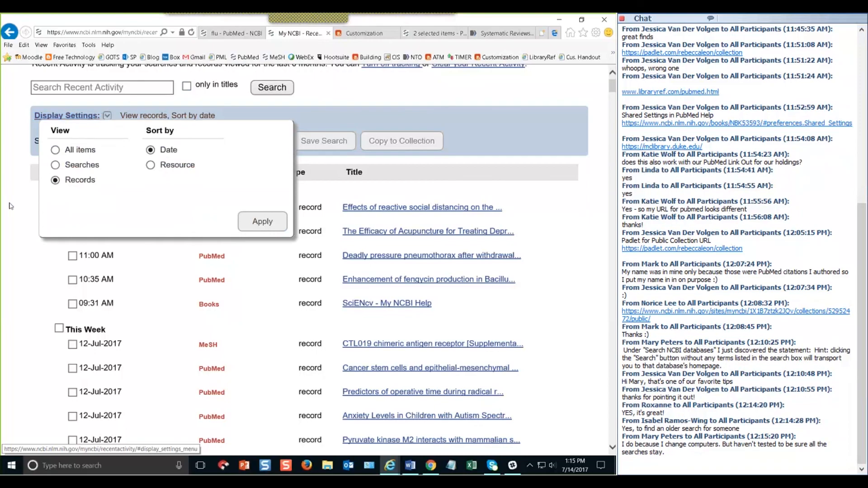
click(73, 207)
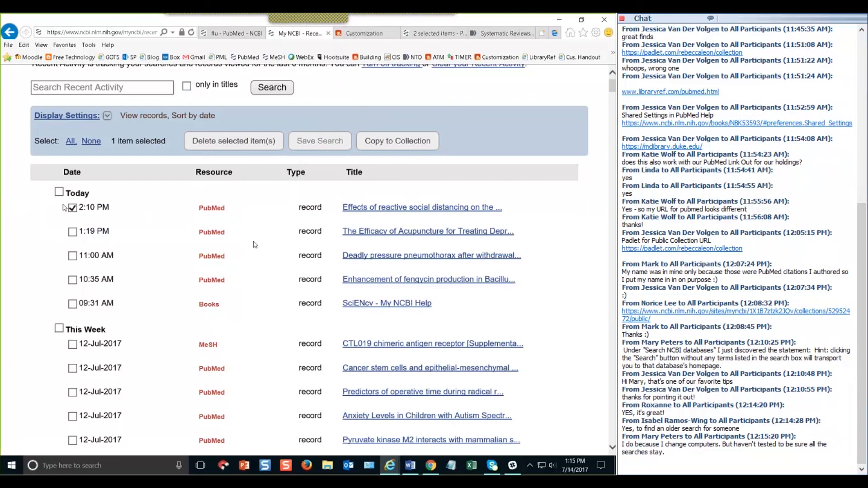
click(89, 206)
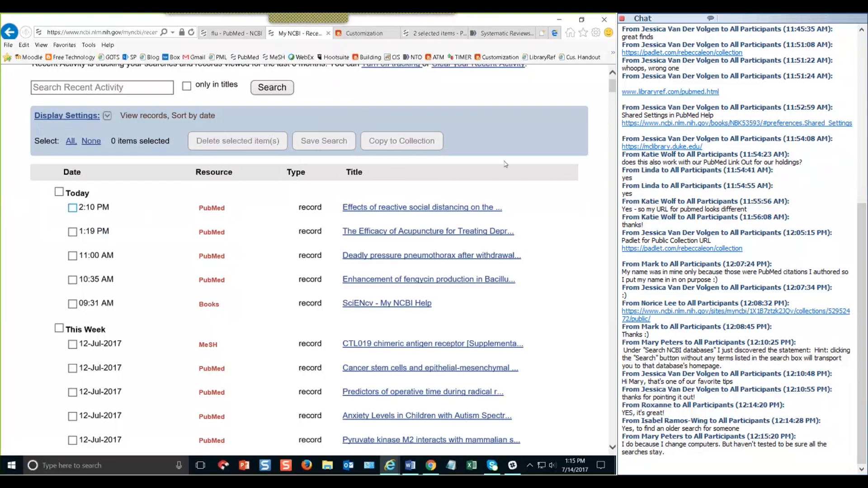